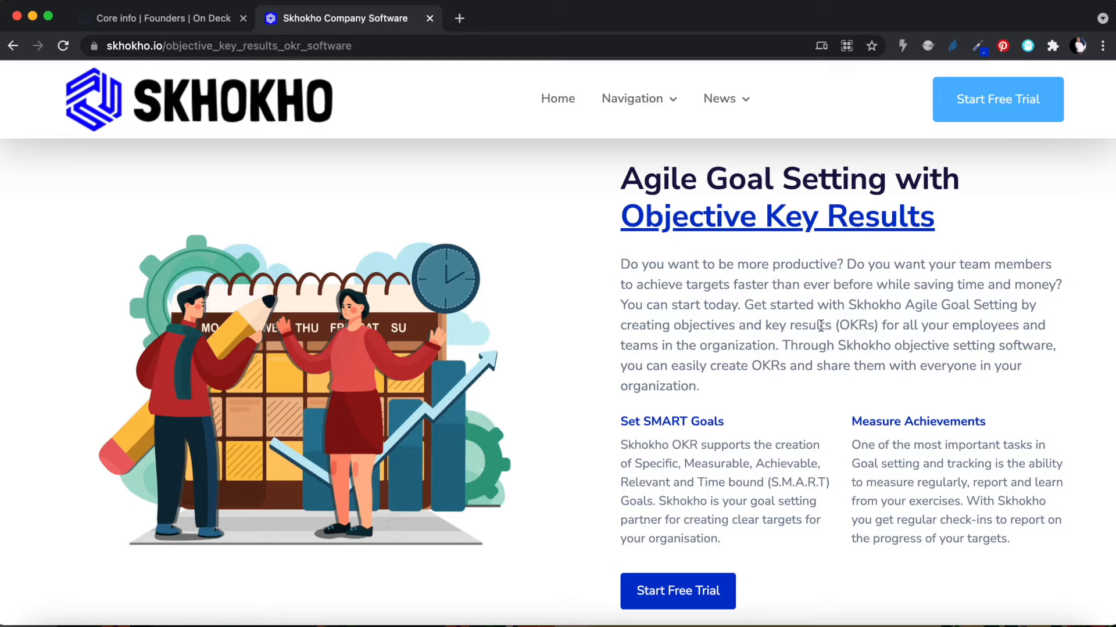
- Look through the Objective Key Results Software product page, including its goal-setting sections and feature overview
scroll(820, 326, down, 14)
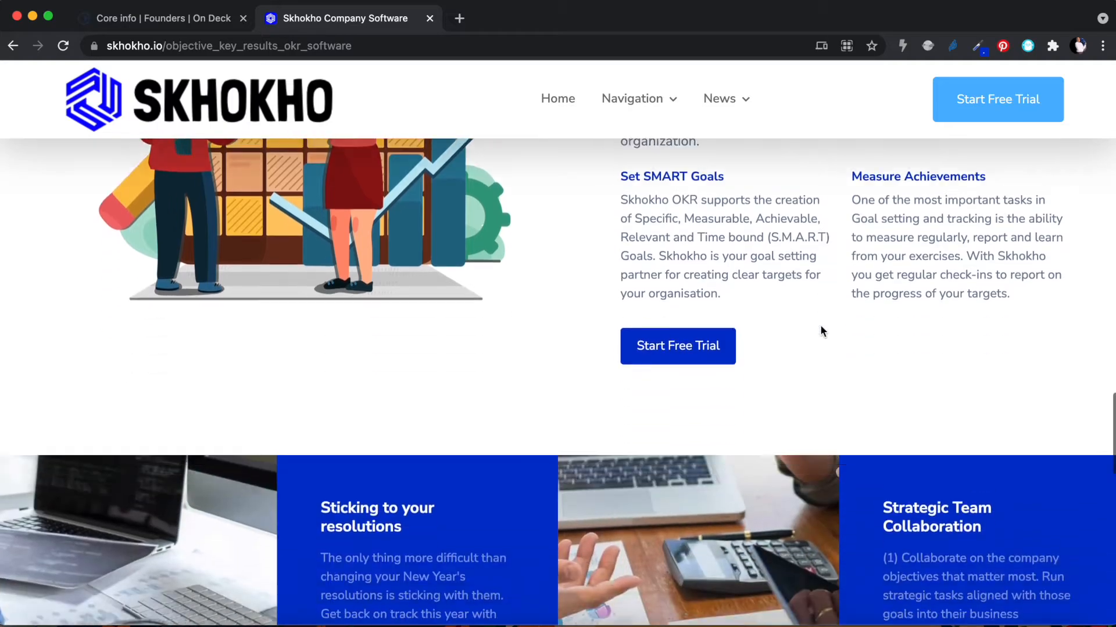
scroll(821, 330, up, 15)
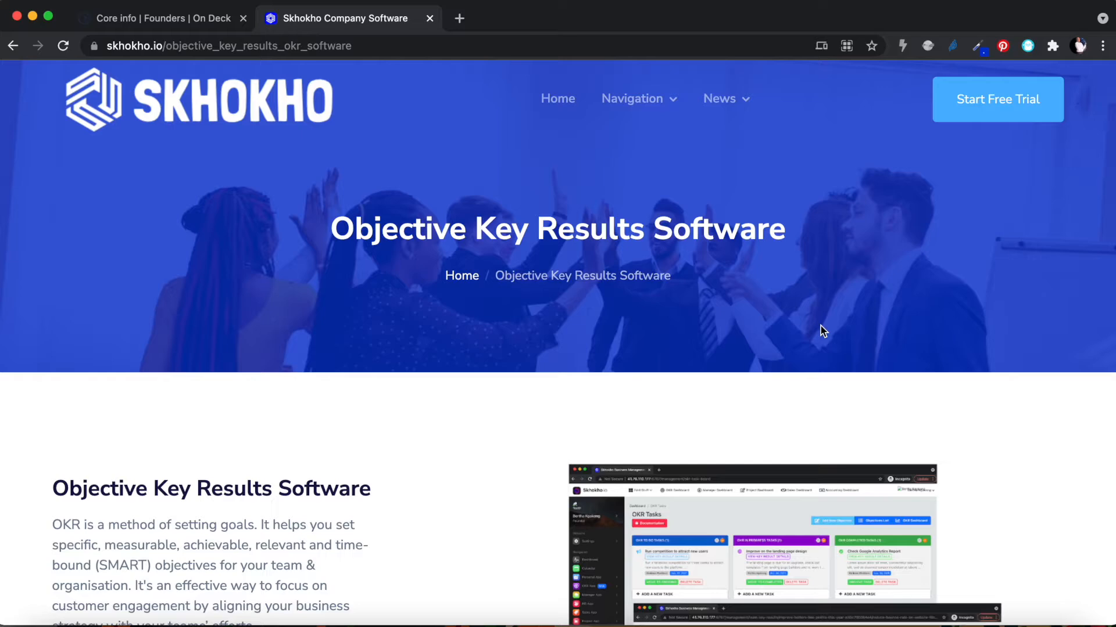
scroll(821, 329, down, 5)
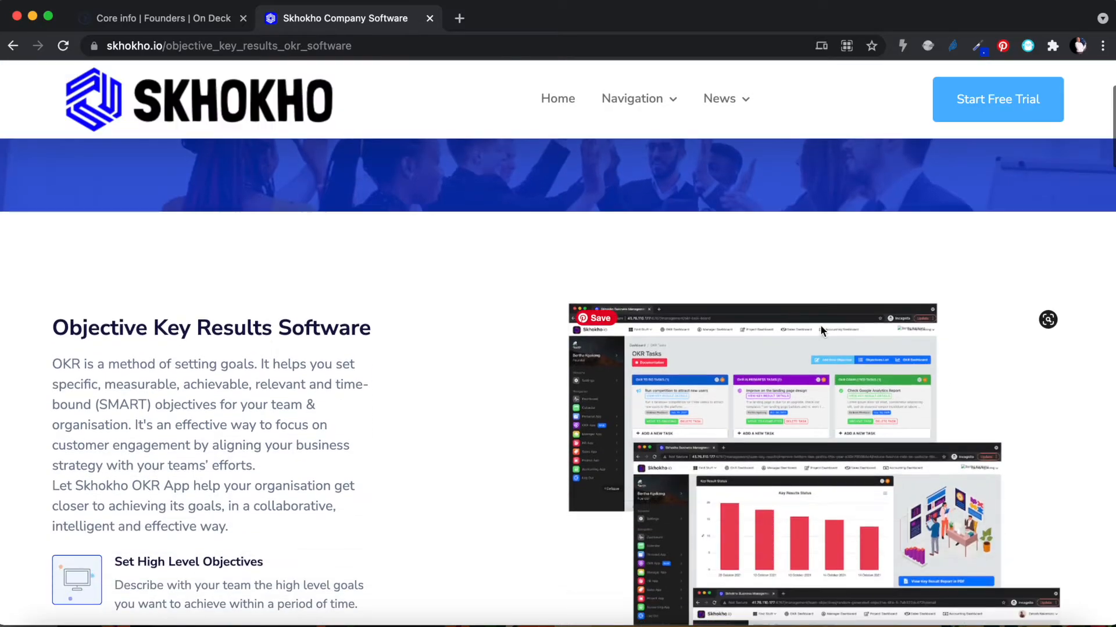
scroll(820, 326, down, 1)
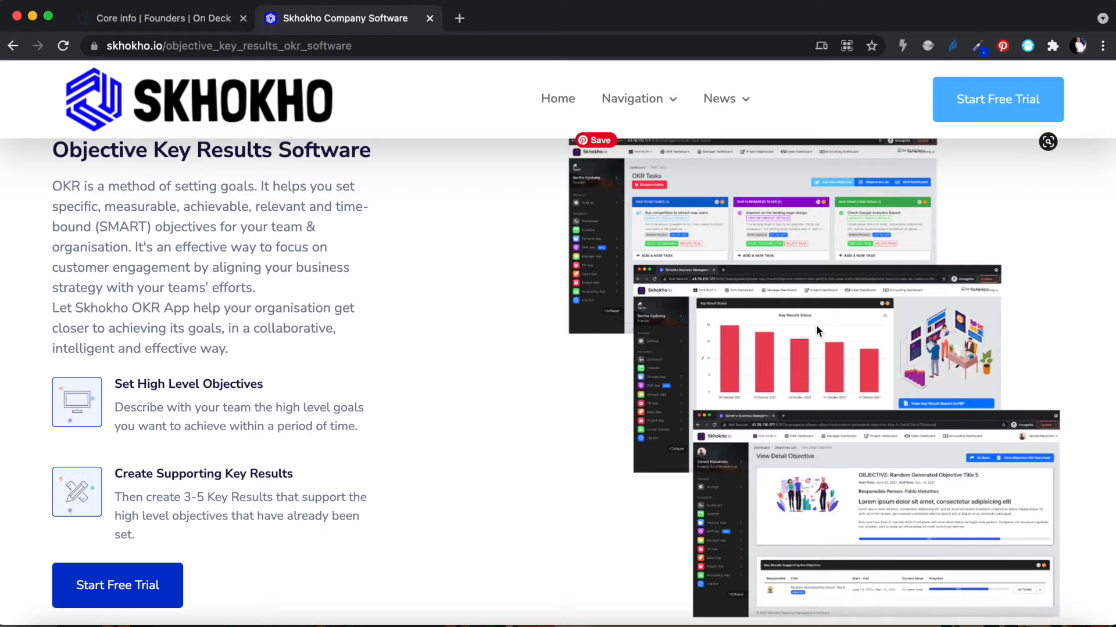
- Go from the free trial registration to the login form and sign in with the saved e-mail and password
click(994, 107)
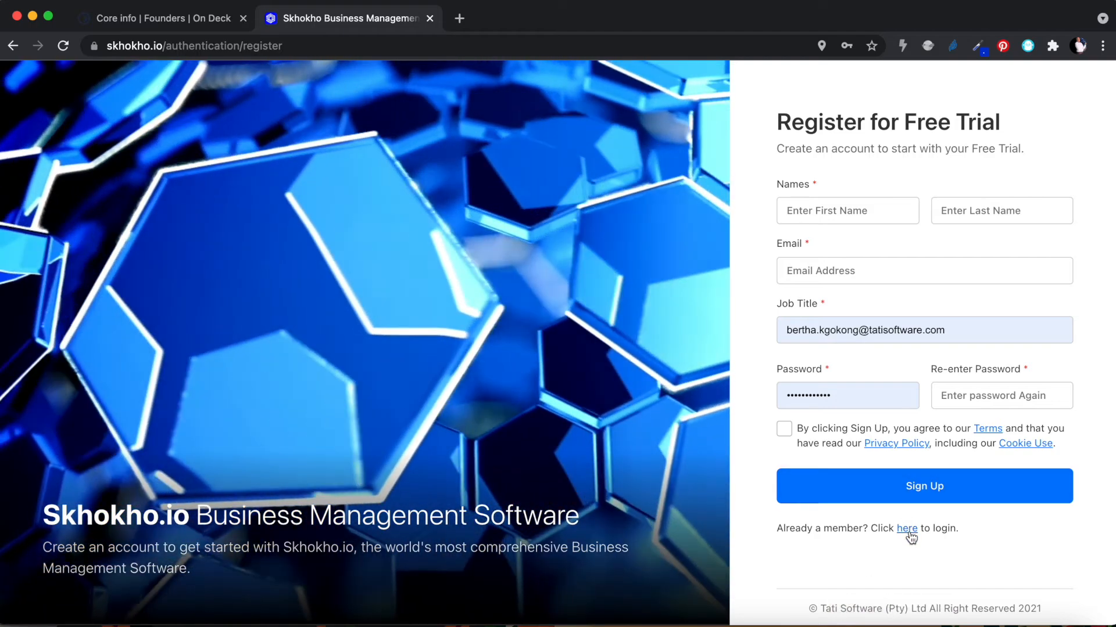
click(907, 529)
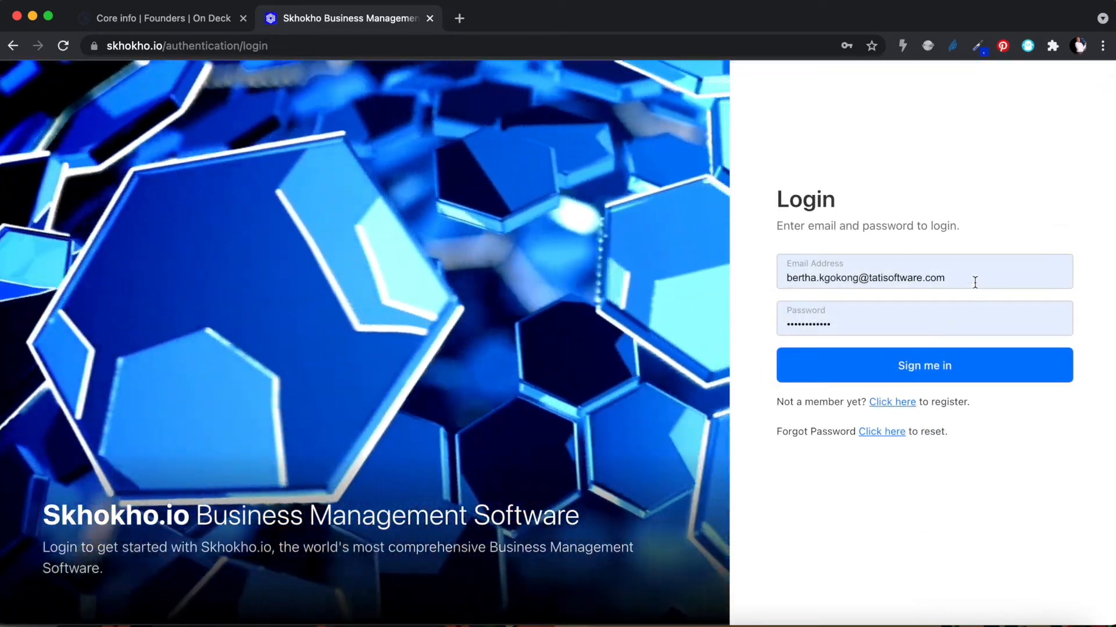
click(974, 278)
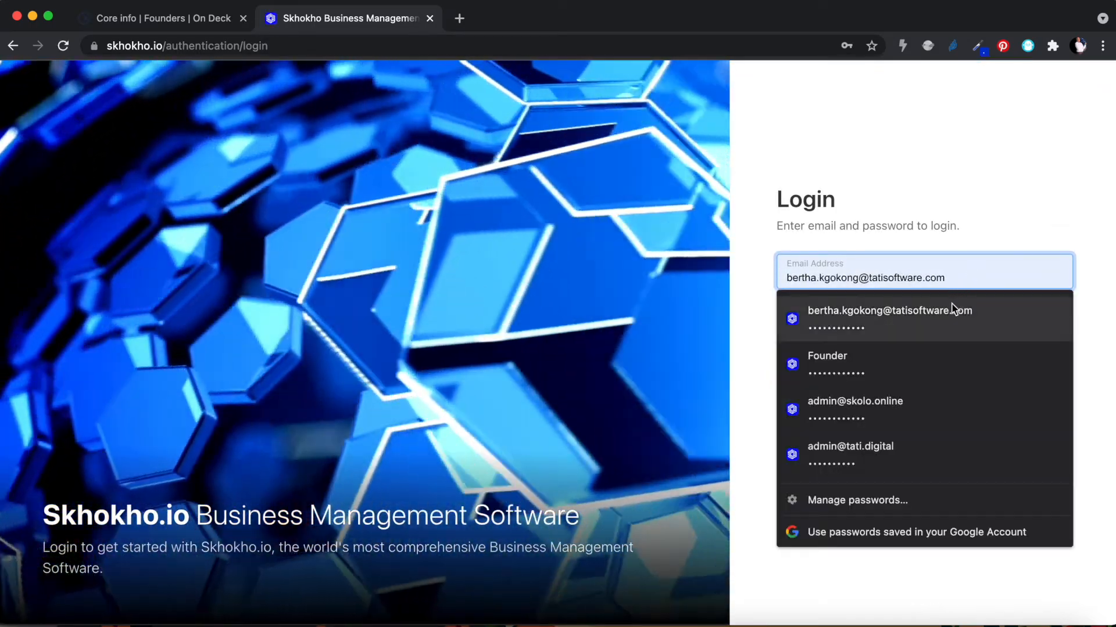
click(953, 309)
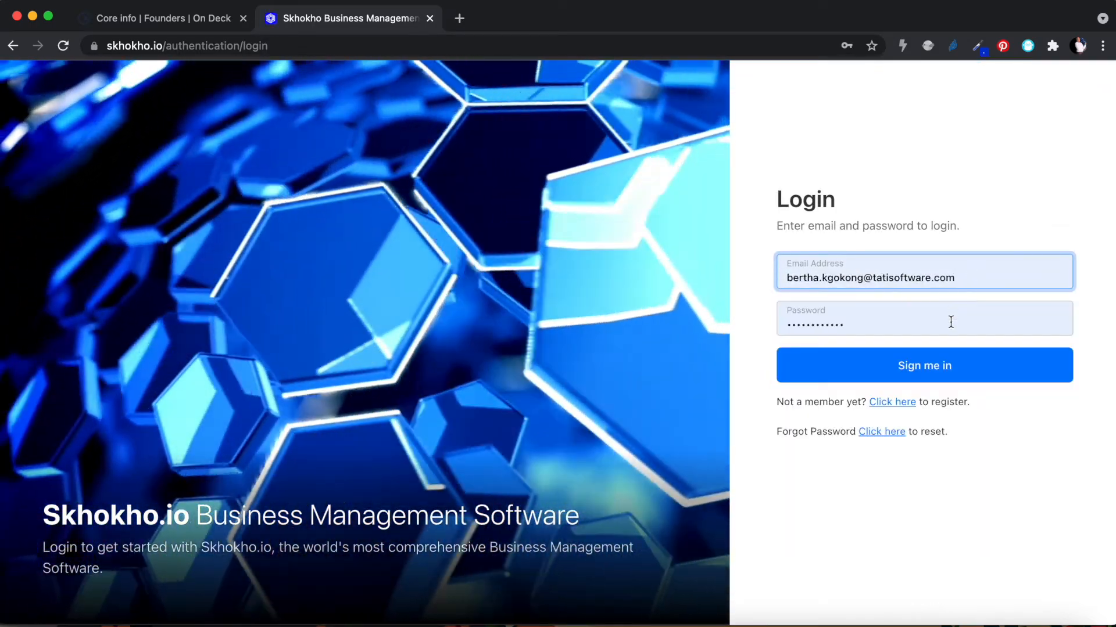
click(950, 372)
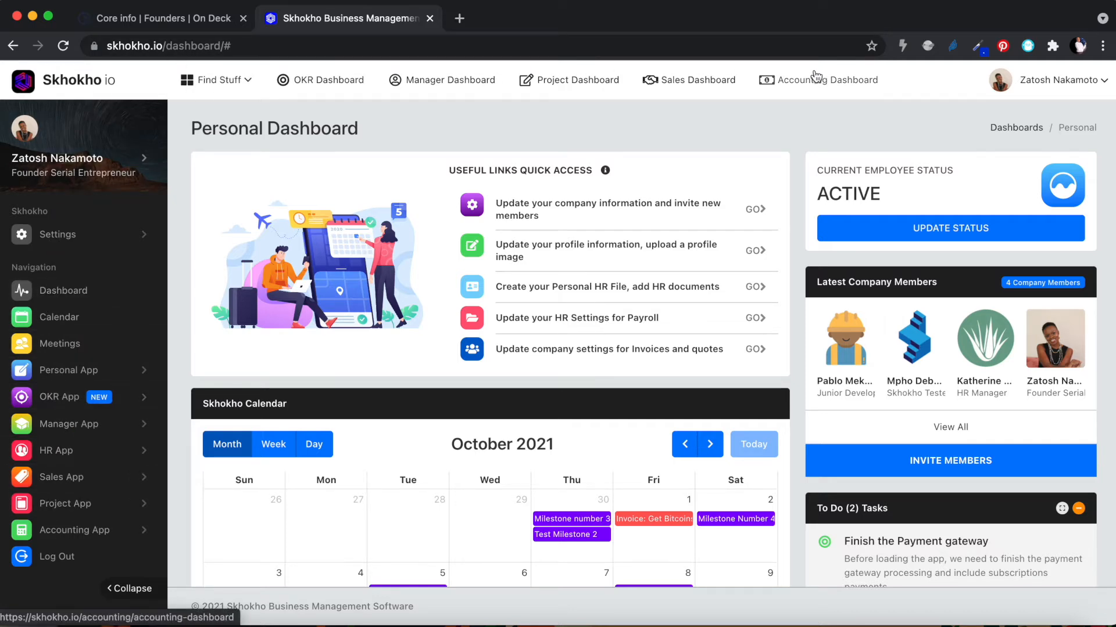
- Open the OKR Dashboard after viewing the app directory, and check the objective and key results slide in Keynote
click(212, 85)
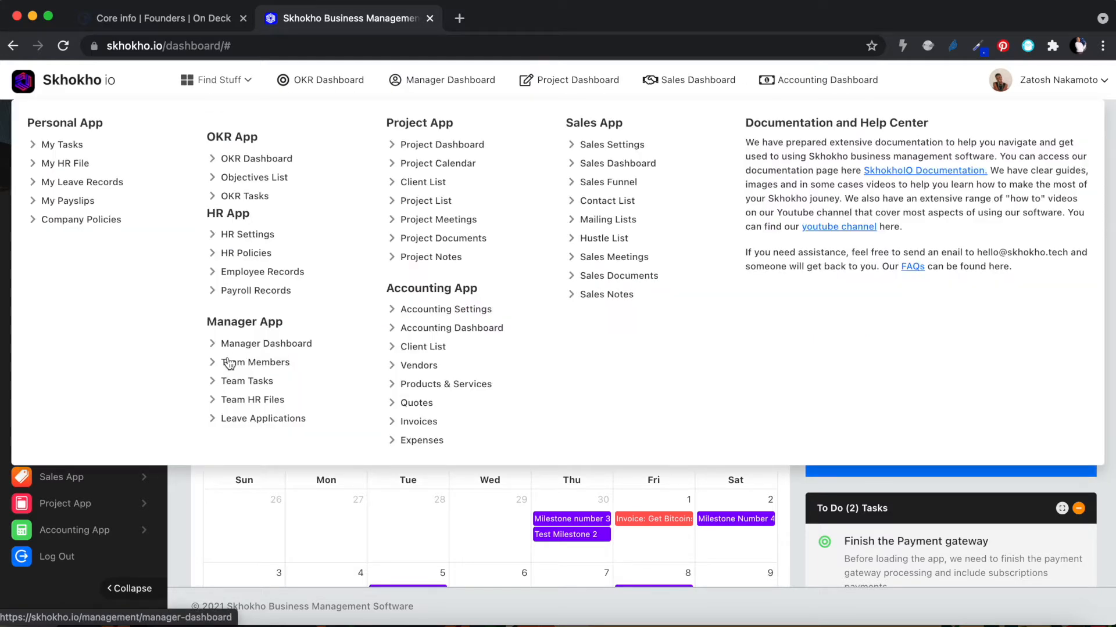
click(204, 84)
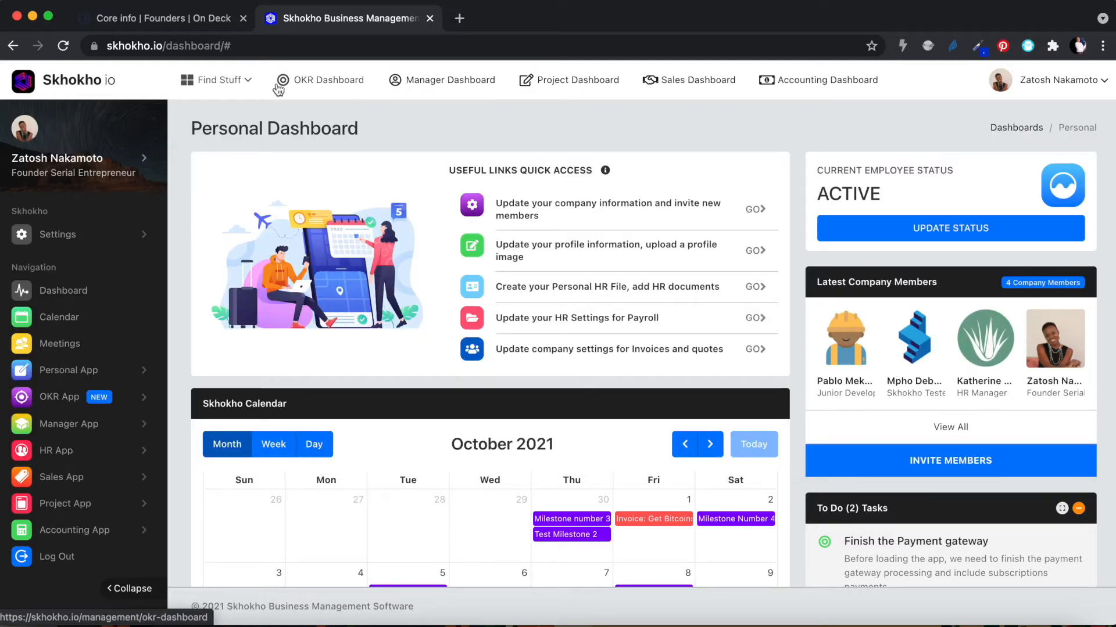
click(330, 82)
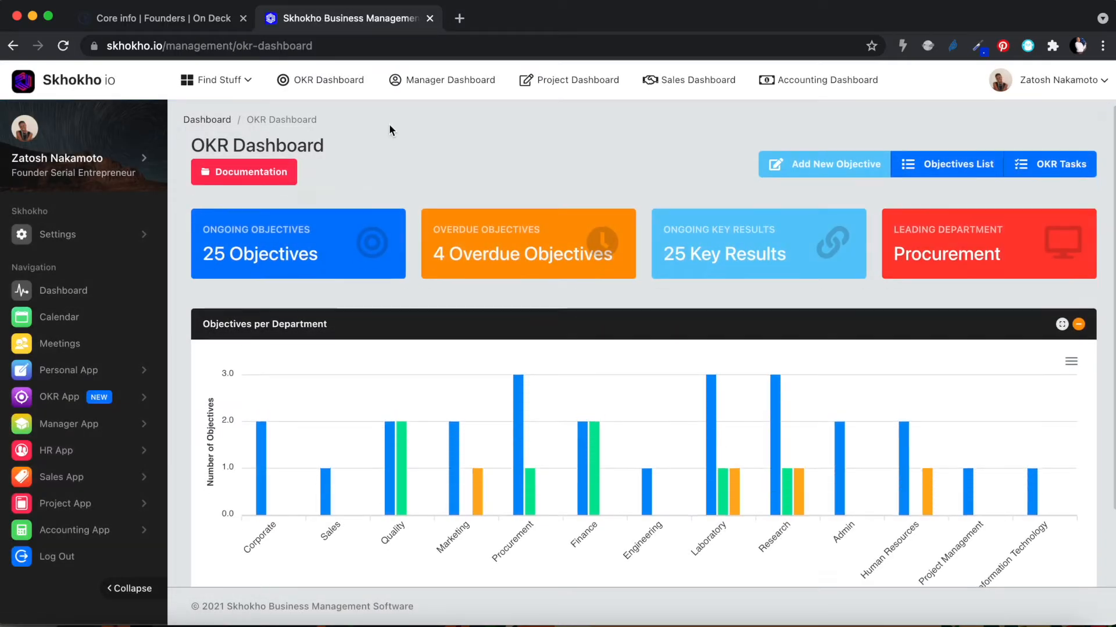
scroll(388, 127, down, 1)
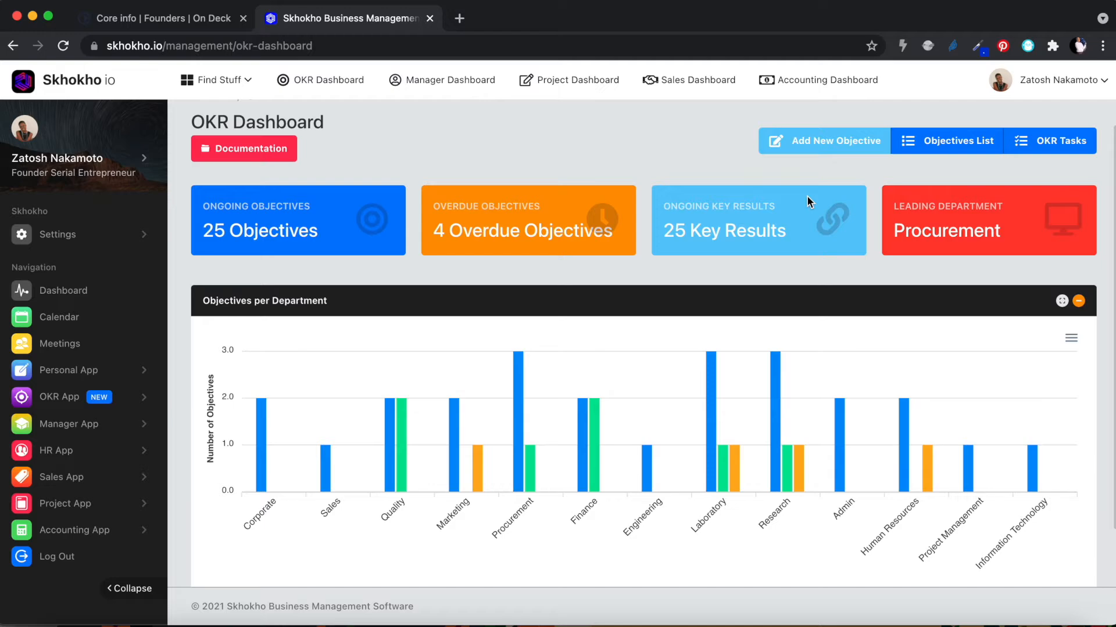
key(ctrl+Right)
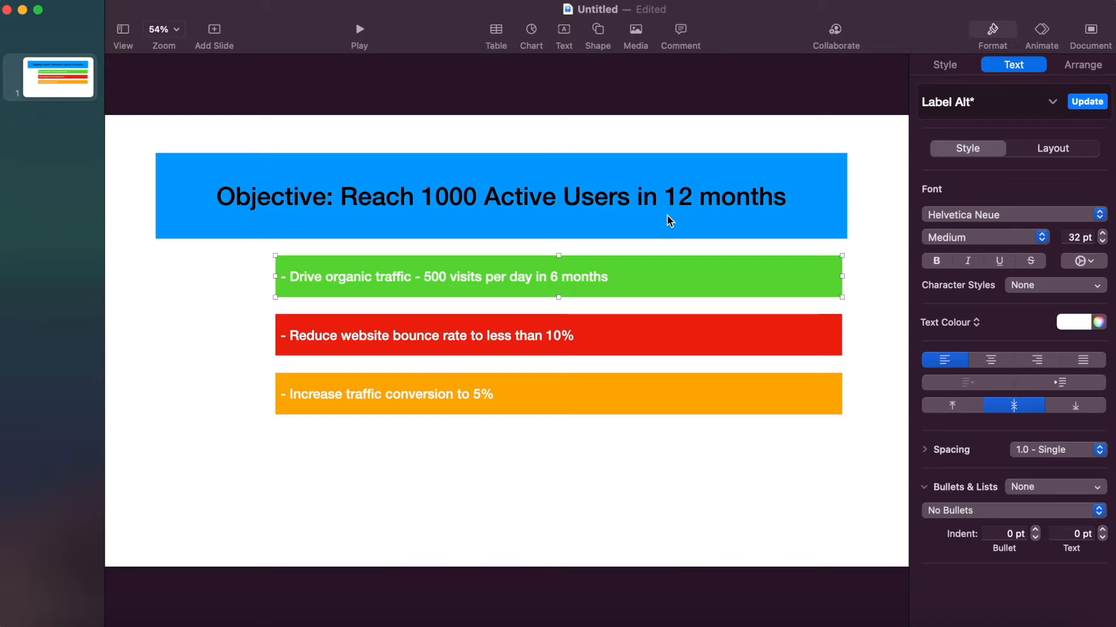
key(ctrl+Left)
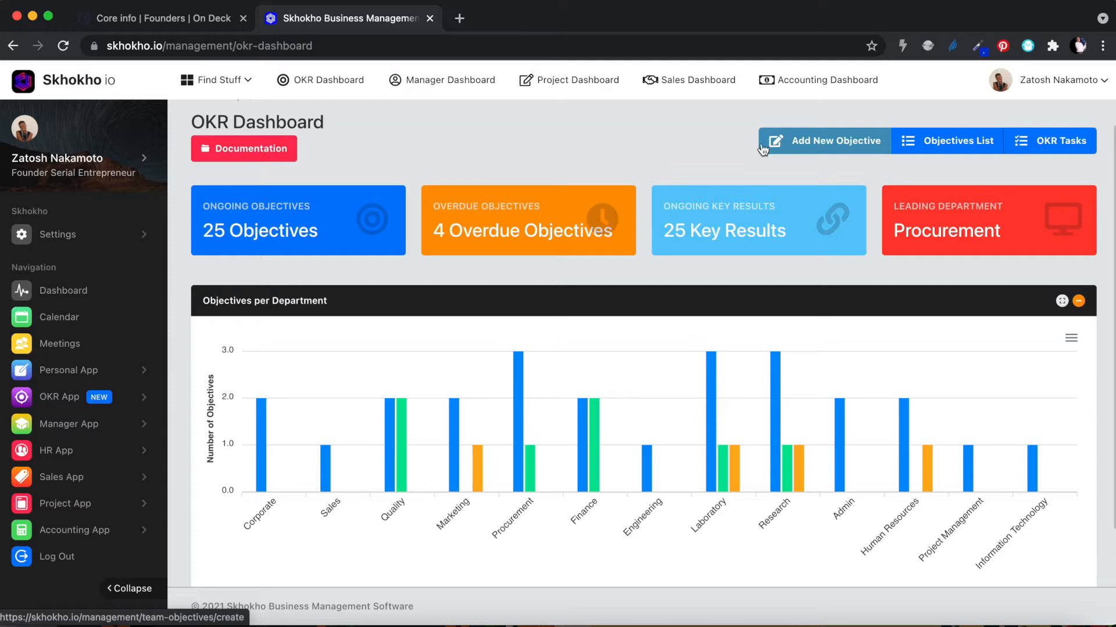
- Open the OKR App's Objectives List and start a new objective, looking over the fields of its creation form
click(59, 400)
scroll(88, 424, down, 1)
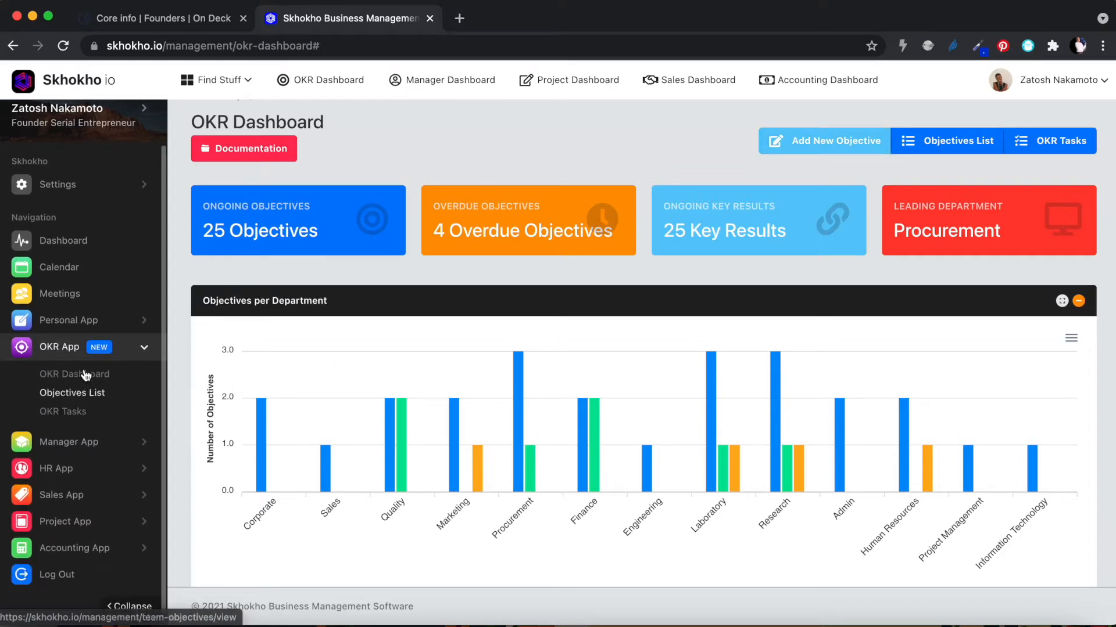
click(71, 399)
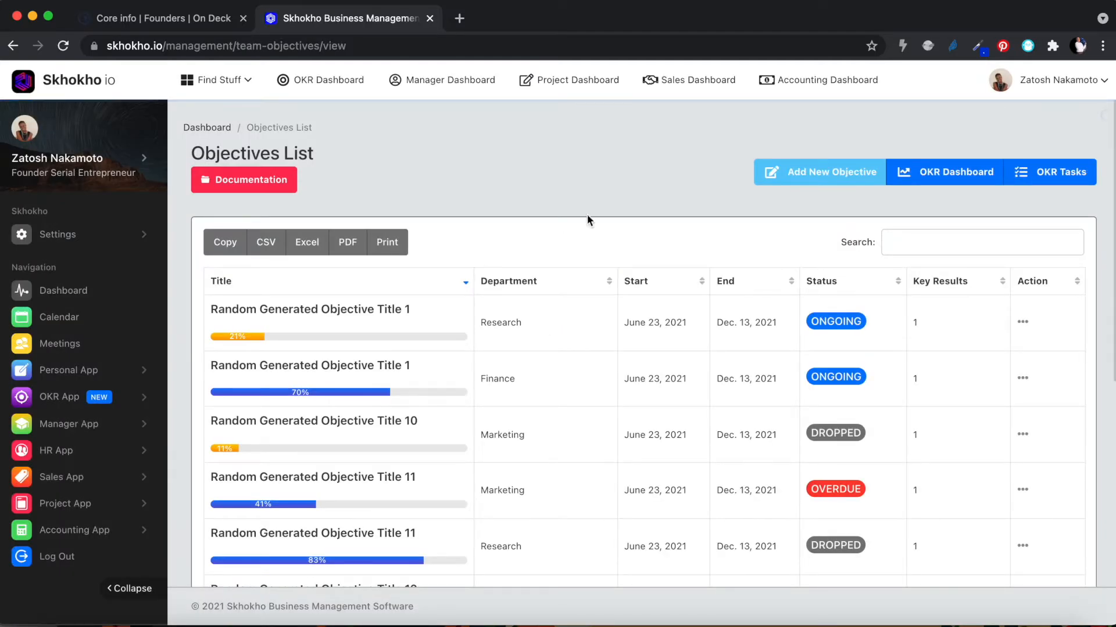
scroll(586, 233, down, 1)
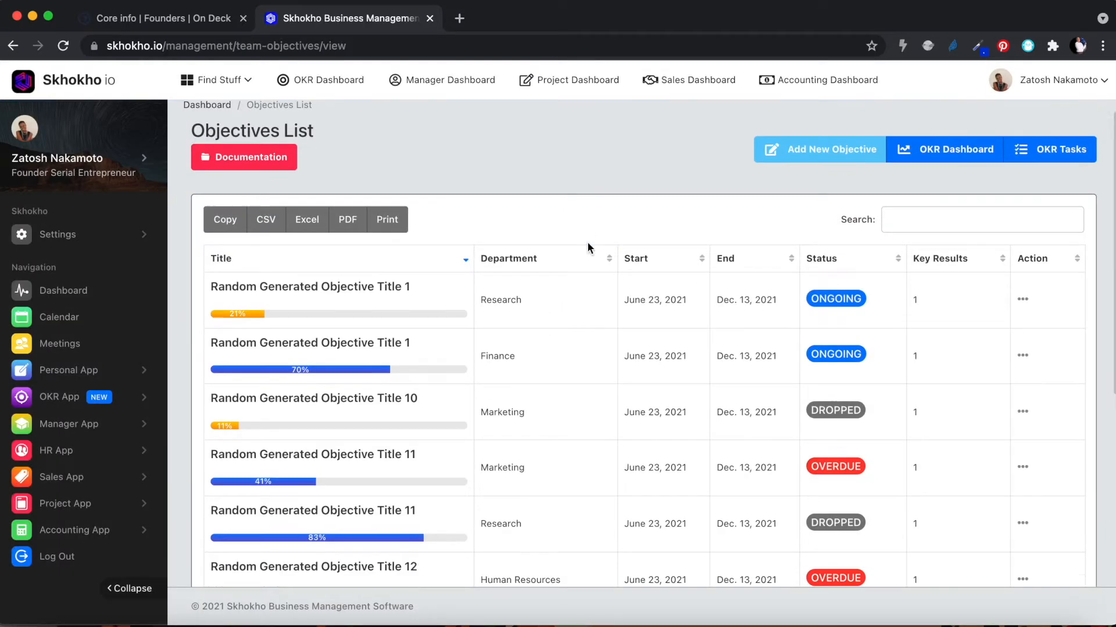
click(816, 154)
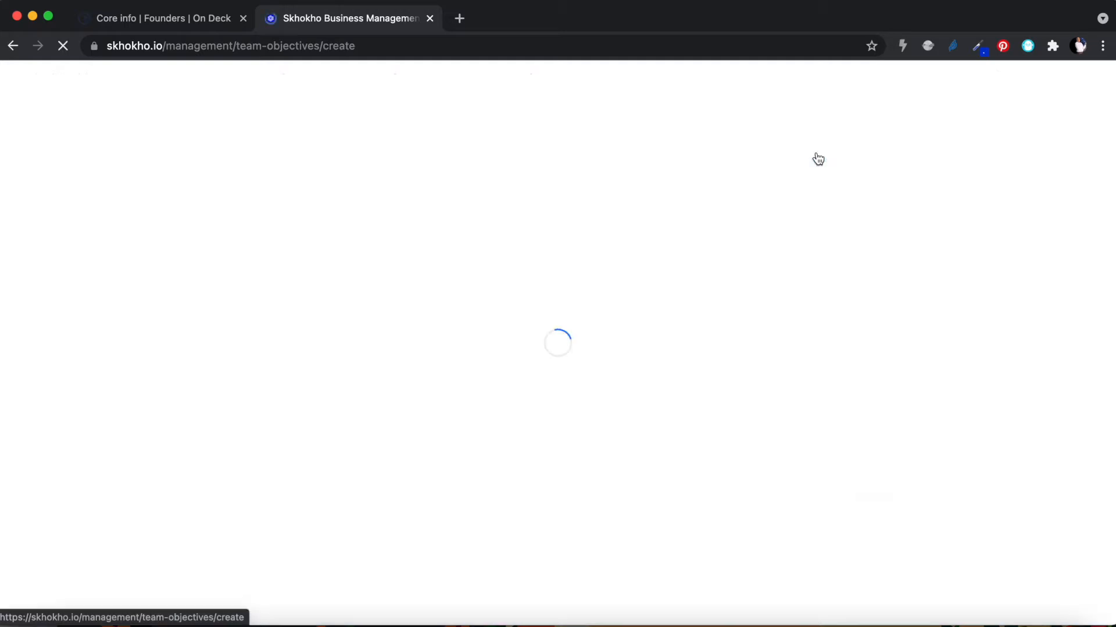
scroll(764, 267, down, 3)
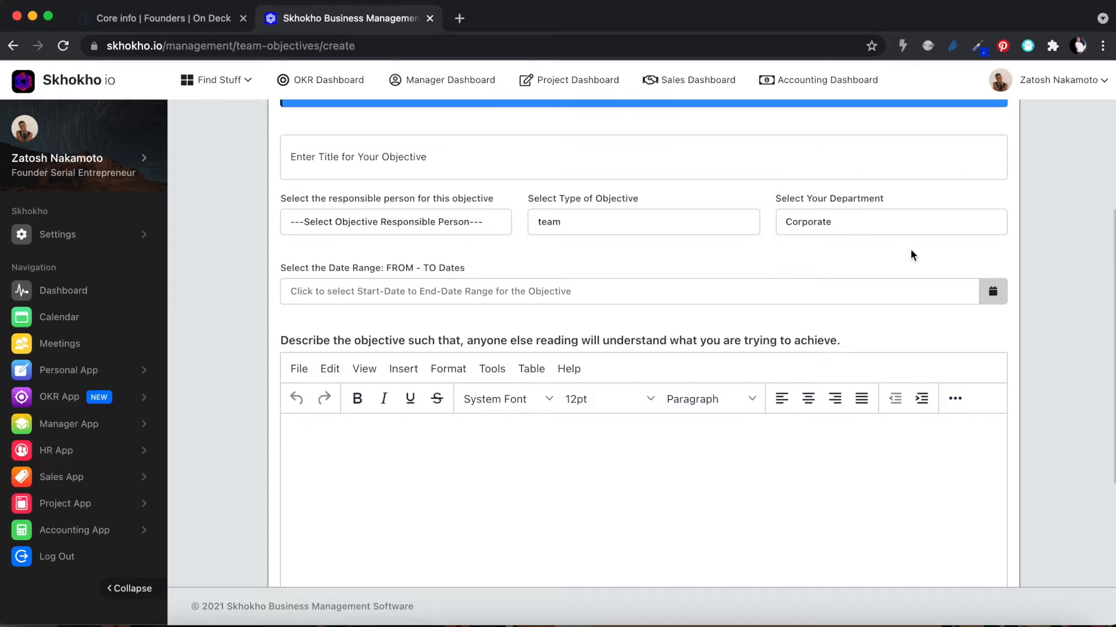
scroll(1033, 233, up, 2)
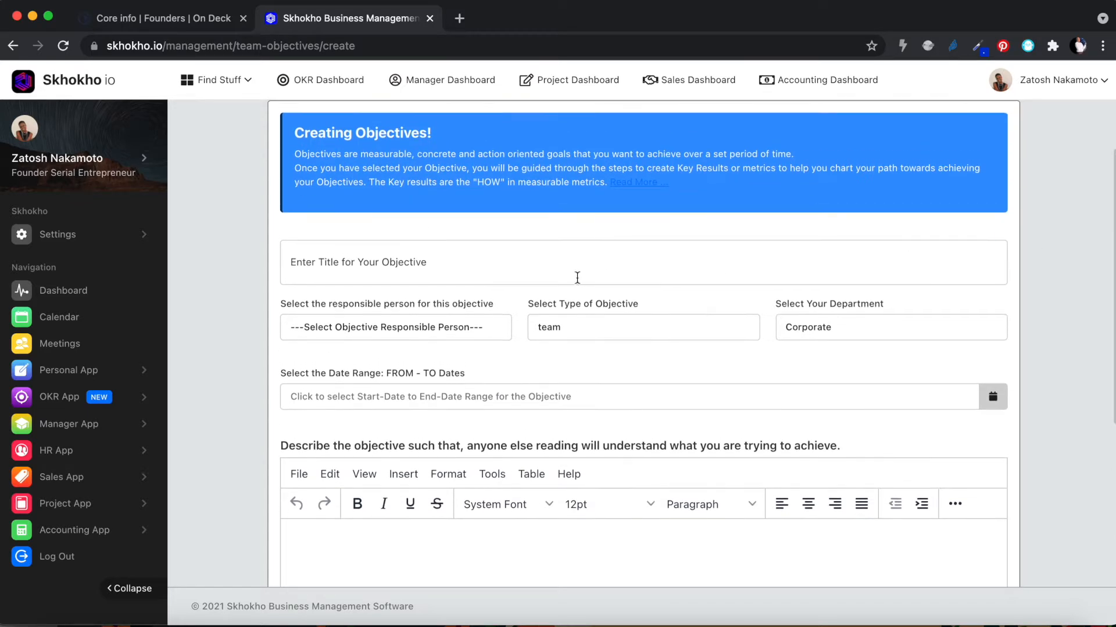
- Copy "Reach 1000 Active Users in 12 months" from the Keynote slide and paste it as the objective's title
click(440, 271)
key(ctrl+Right)
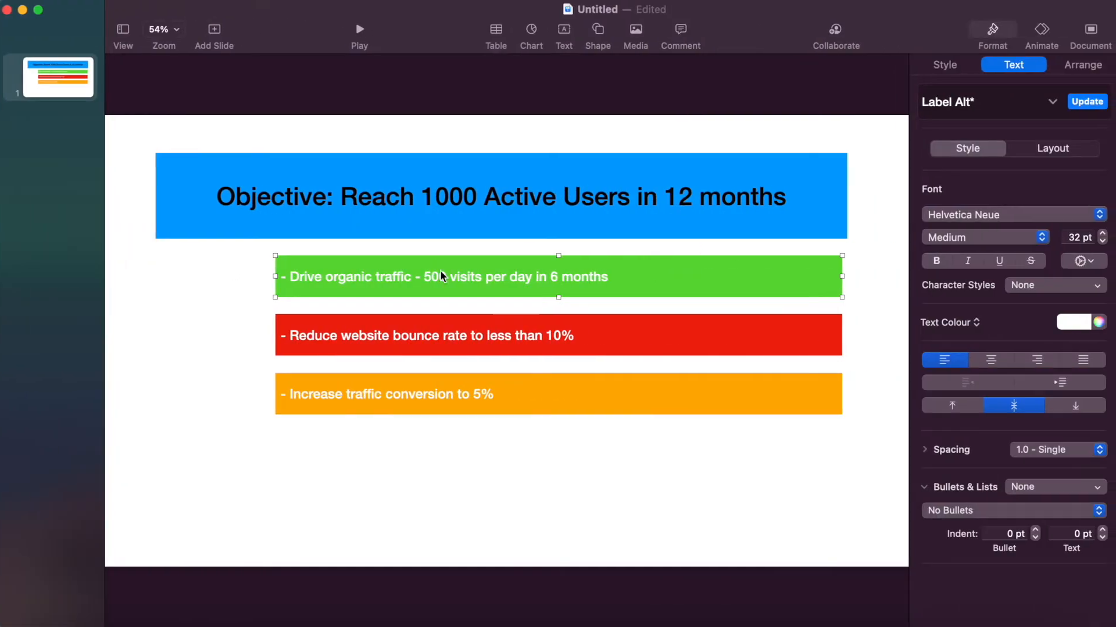
click(349, 203)
double_click(348, 200)
drag(342, 197, 784, 196)
key(super+c)
key(ctrl+Left)
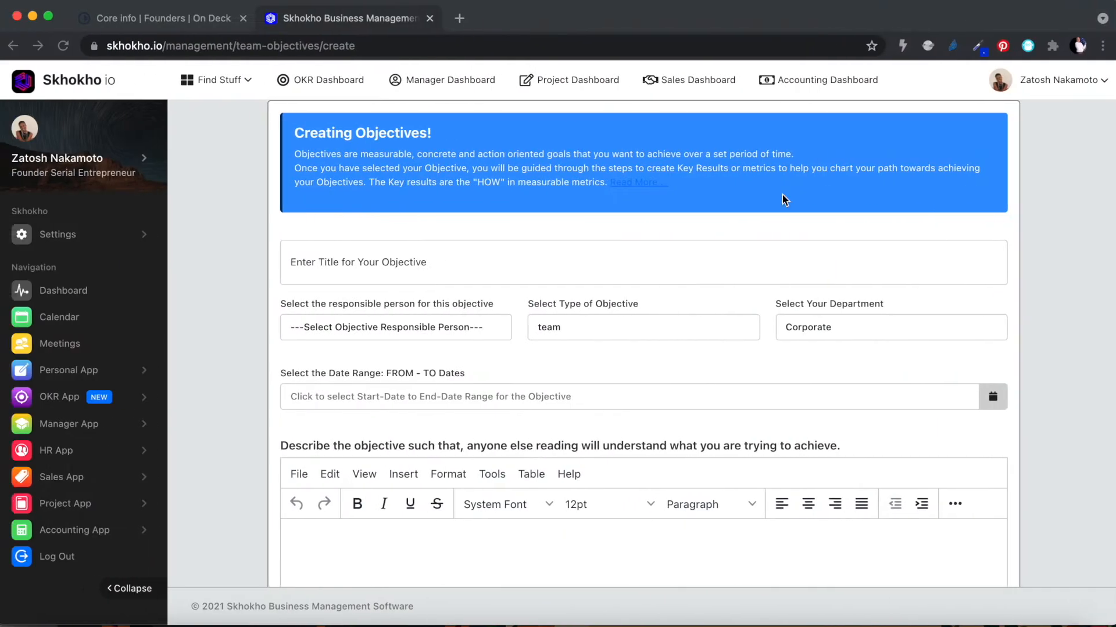
key(super+v)
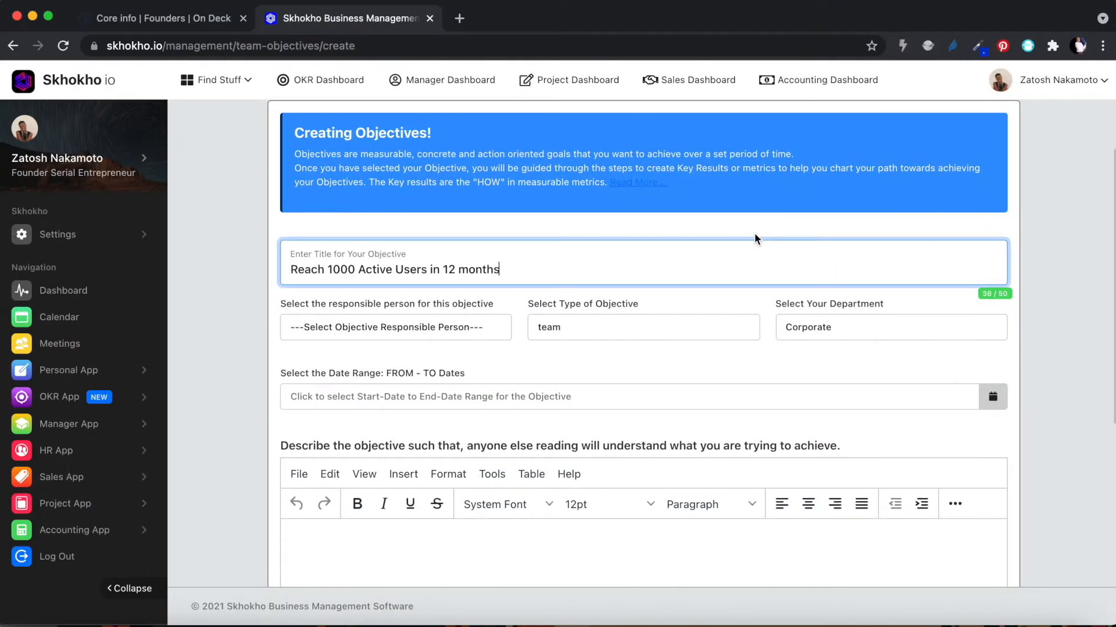
- Assign the account owner as the responsible person, keeping the objective type team and the department Corporate
click(403, 327)
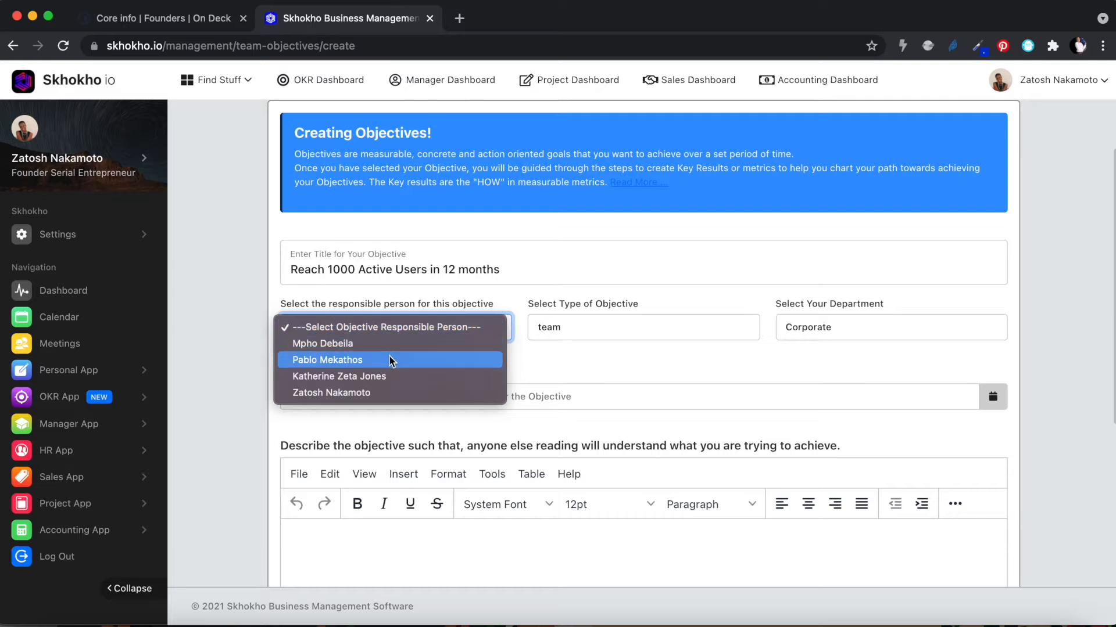
click(366, 391)
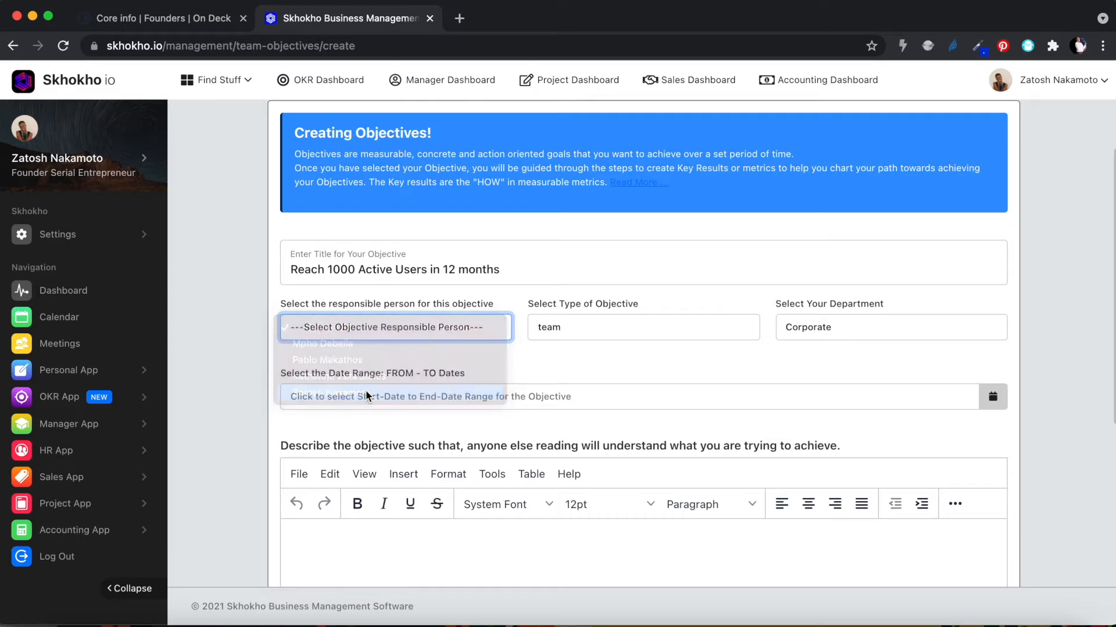
click(589, 327)
click(584, 326)
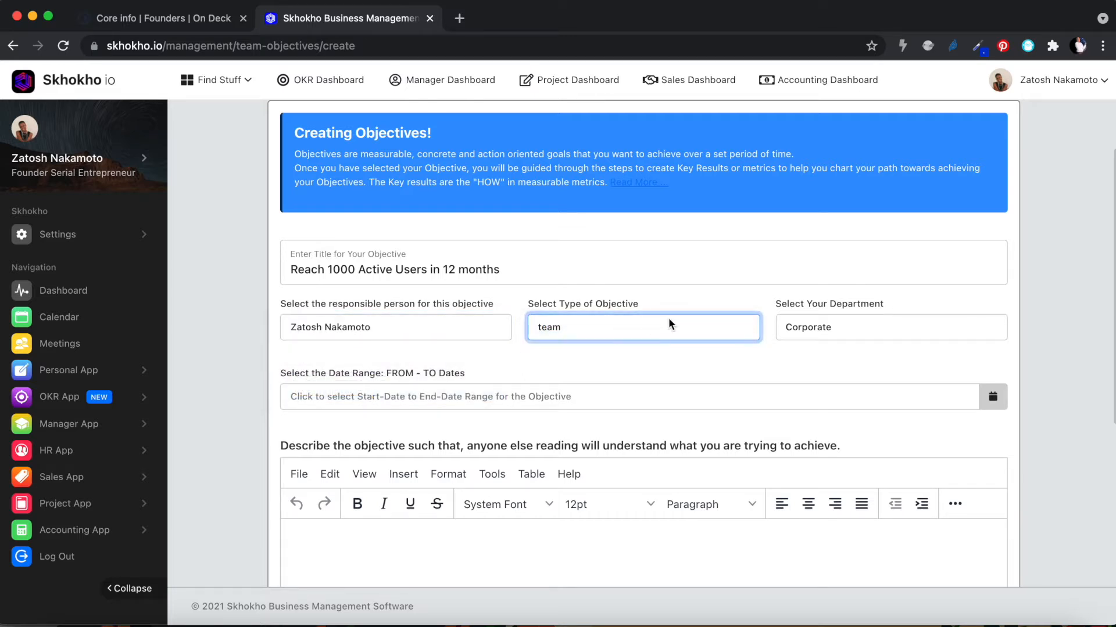
click(824, 327)
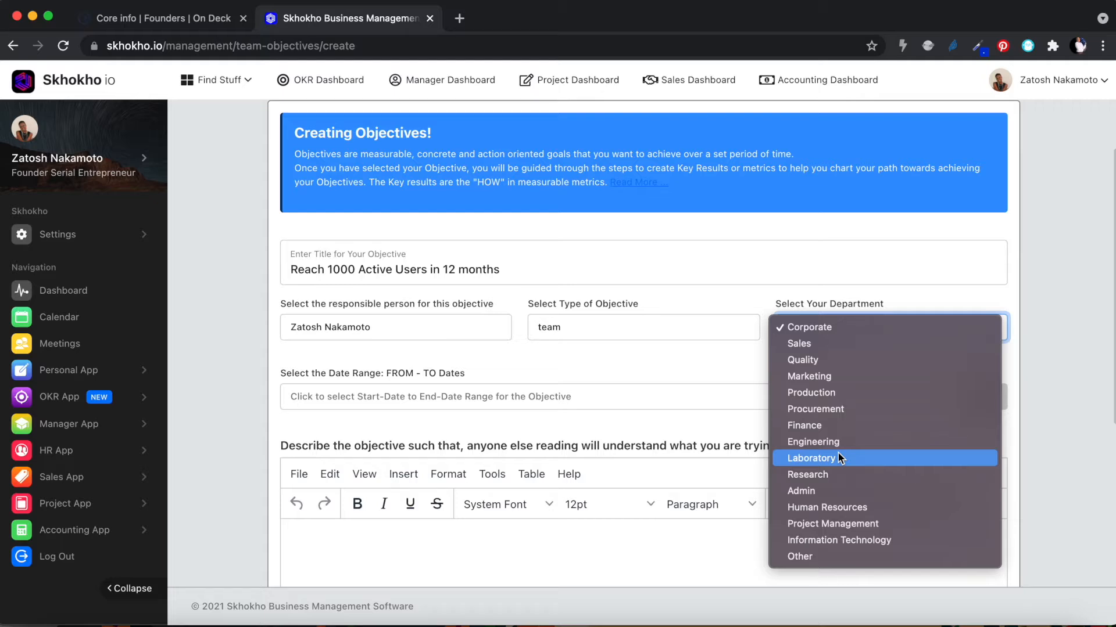
click(846, 326)
- Set the objective's date range from 23 October 2021 to 31 October 2022
scroll(589, 344, down, 2)
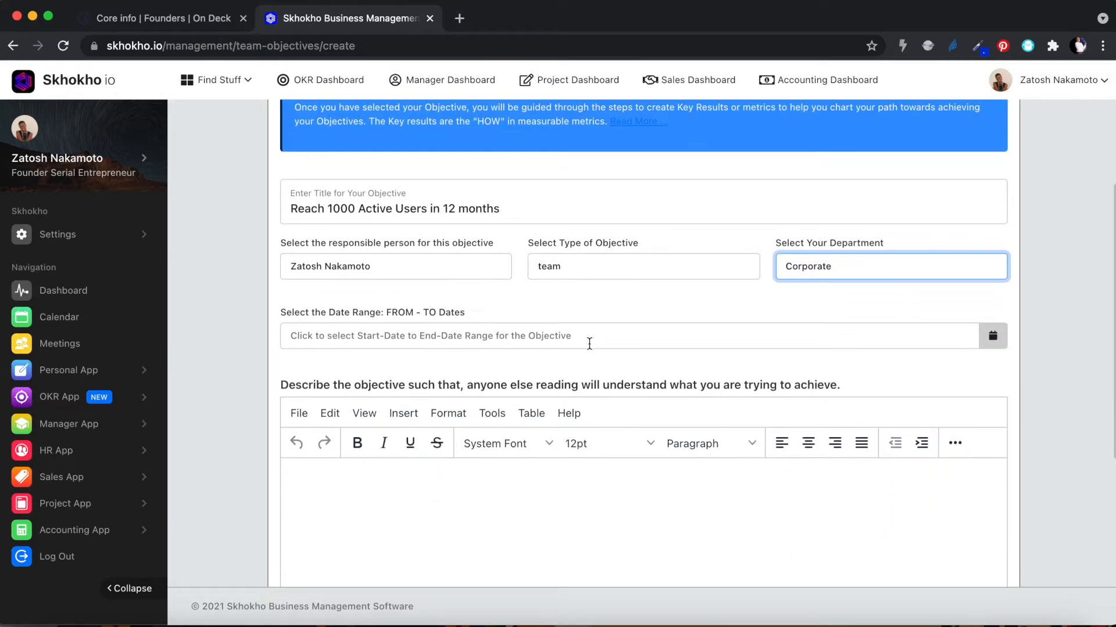
click(995, 337)
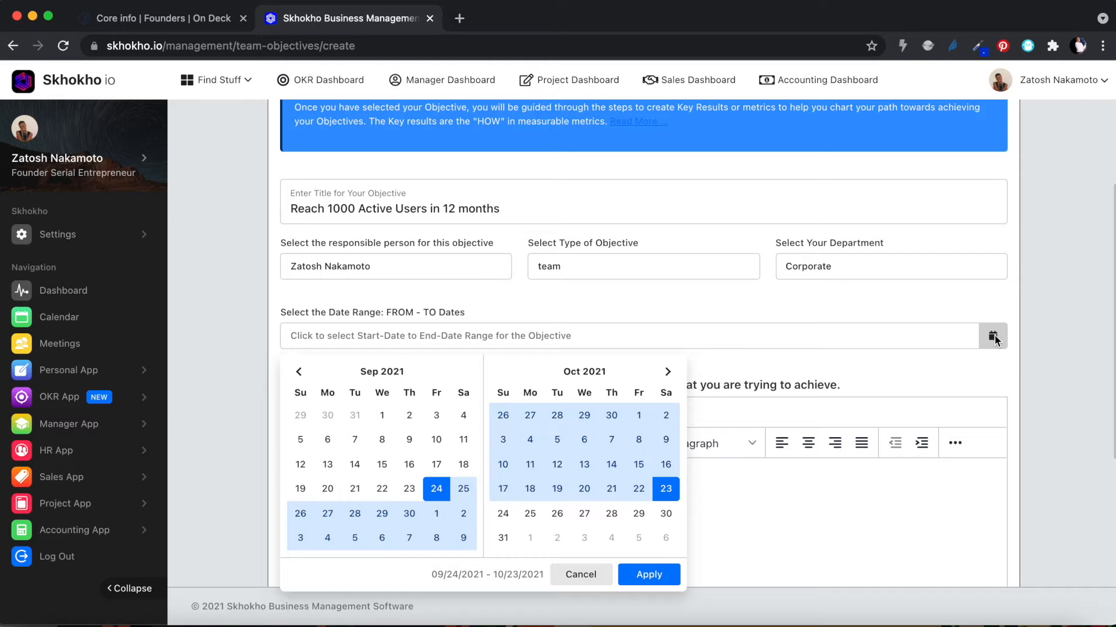
key(ctrl+Right)
key(ctrl+Left)
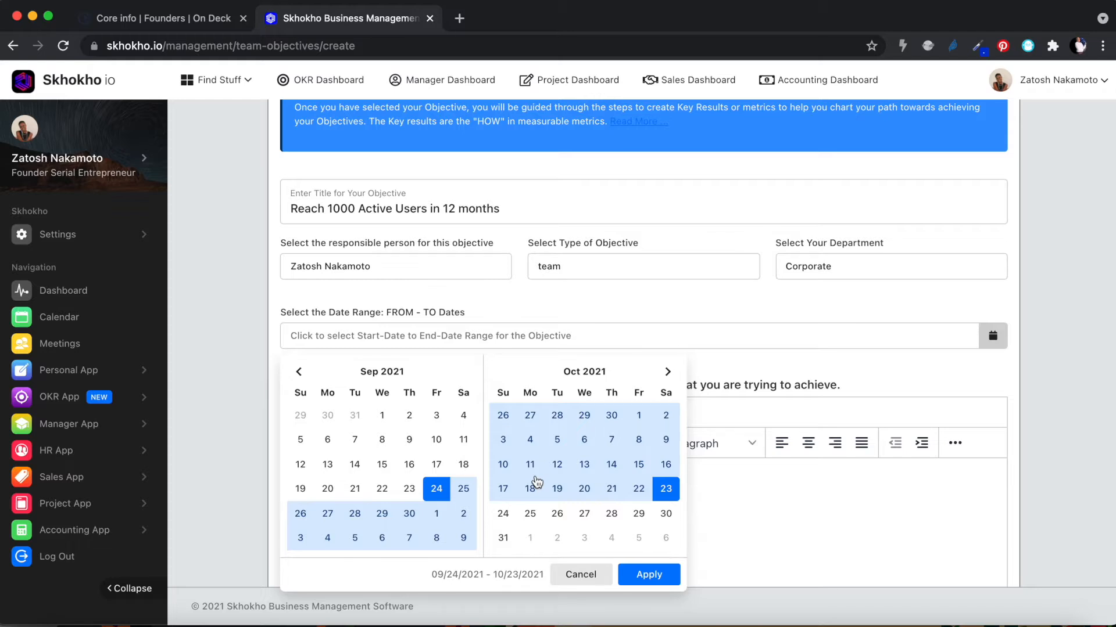
click(669, 492)
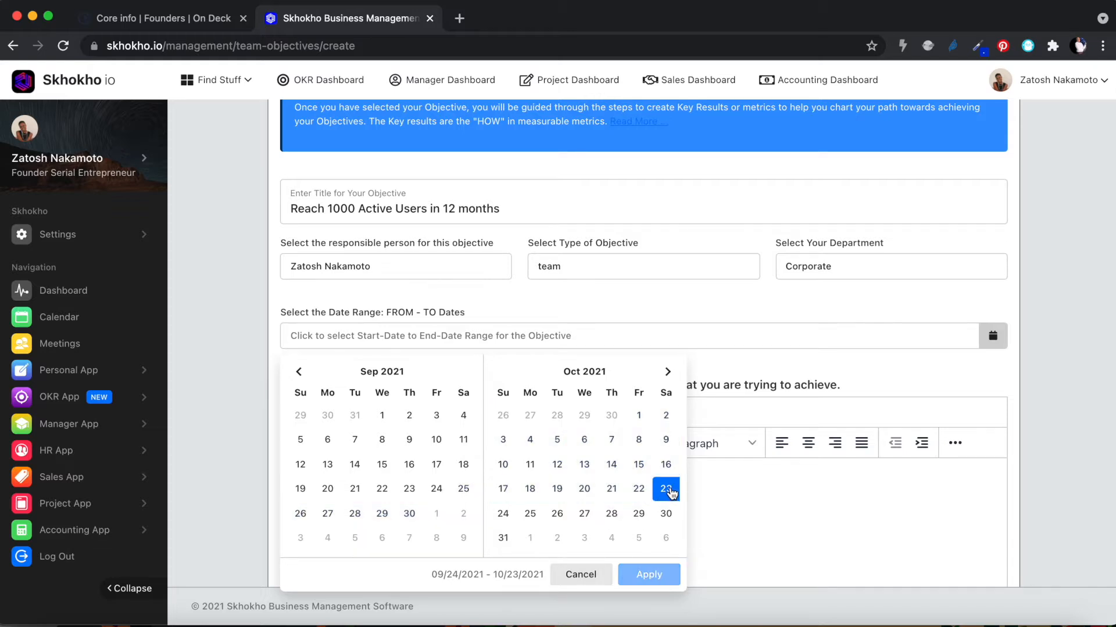
click(667, 374)
click(667, 372)
click(667, 373)
click(667, 372)
click(667, 373)
click(667, 372)
click(667, 372)
click(667, 373)
click(667, 372)
click(667, 373)
click(667, 373)
click(667, 373)
click(667, 373)
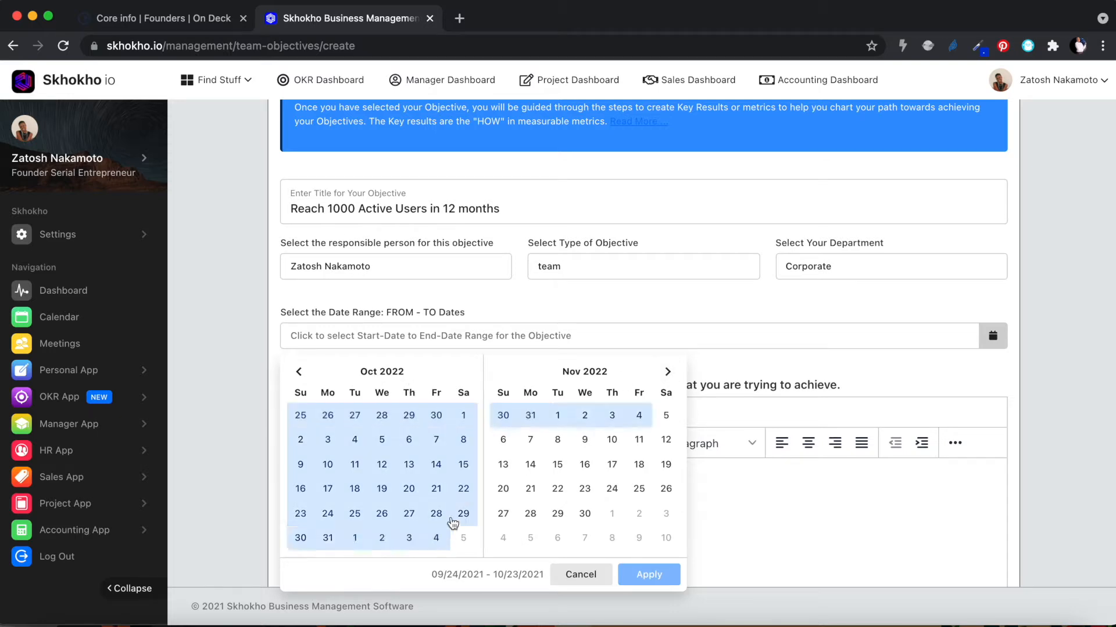
click(329, 540)
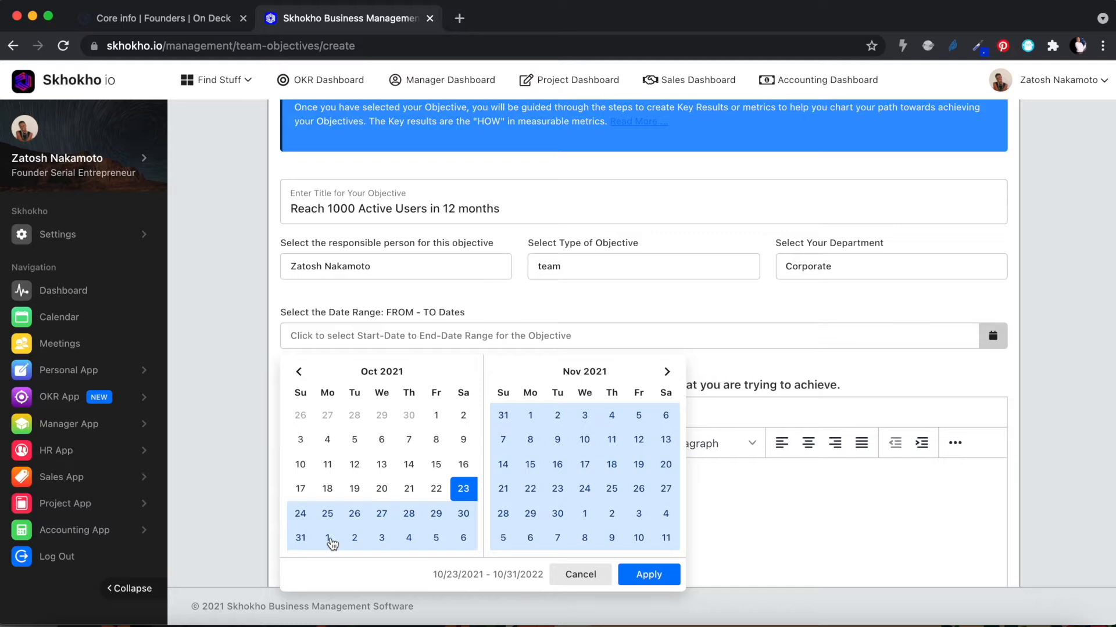
click(657, 573)
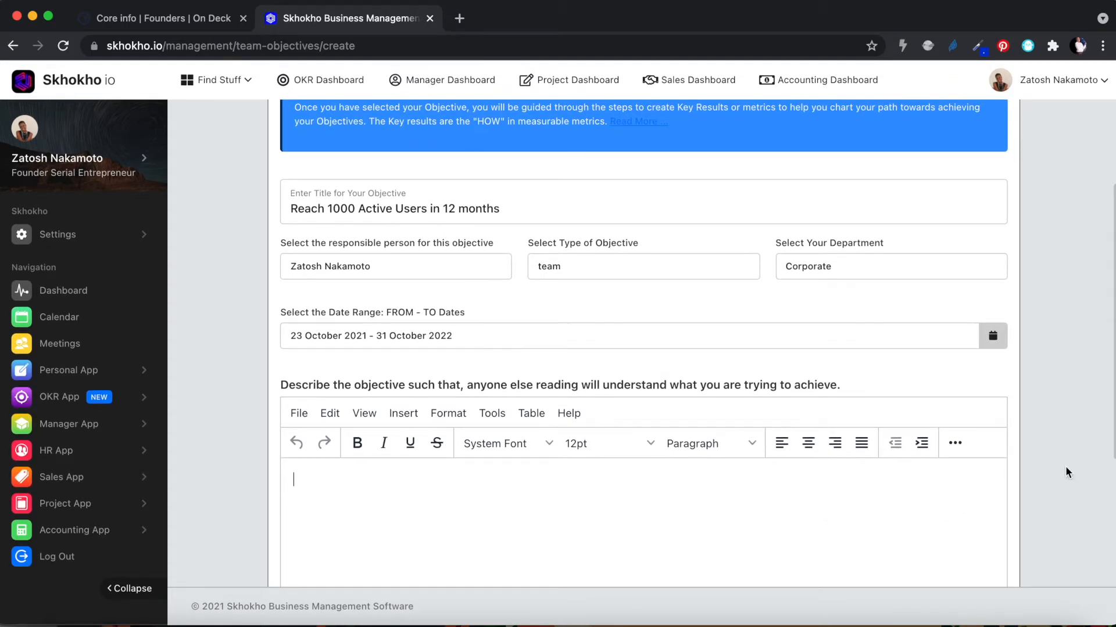
- Enter "Title Objective: Reach 1000 Active Users in 12 months" as the first line of the objective's description
scroll(1066, 470, down, 5)
scroll(1066, 469, up, 3)
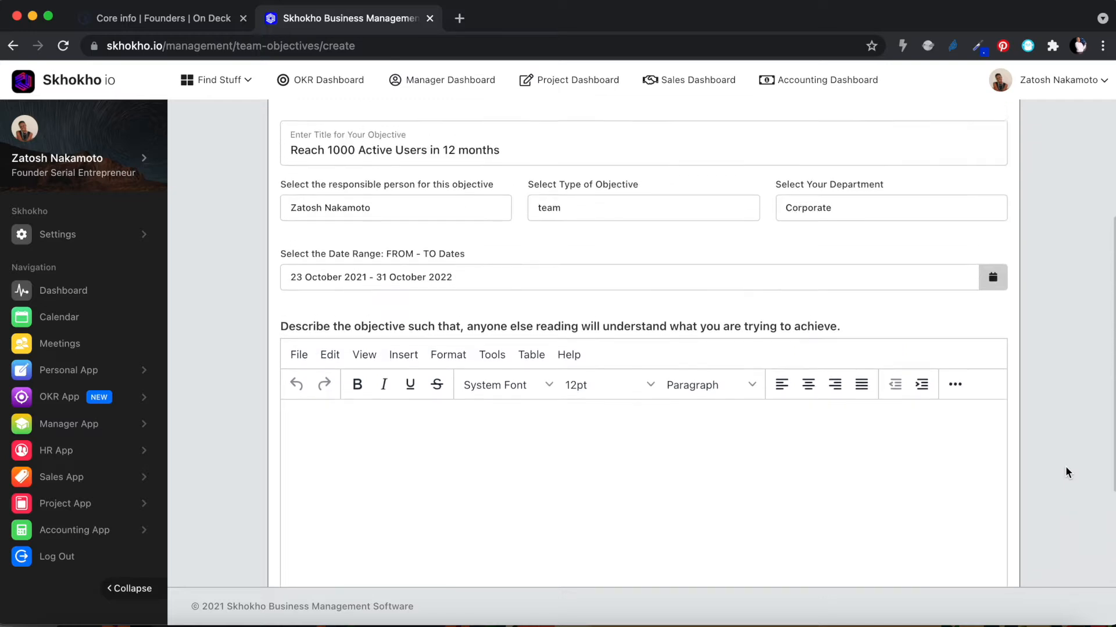
scroll(1066, 469, up, 2)
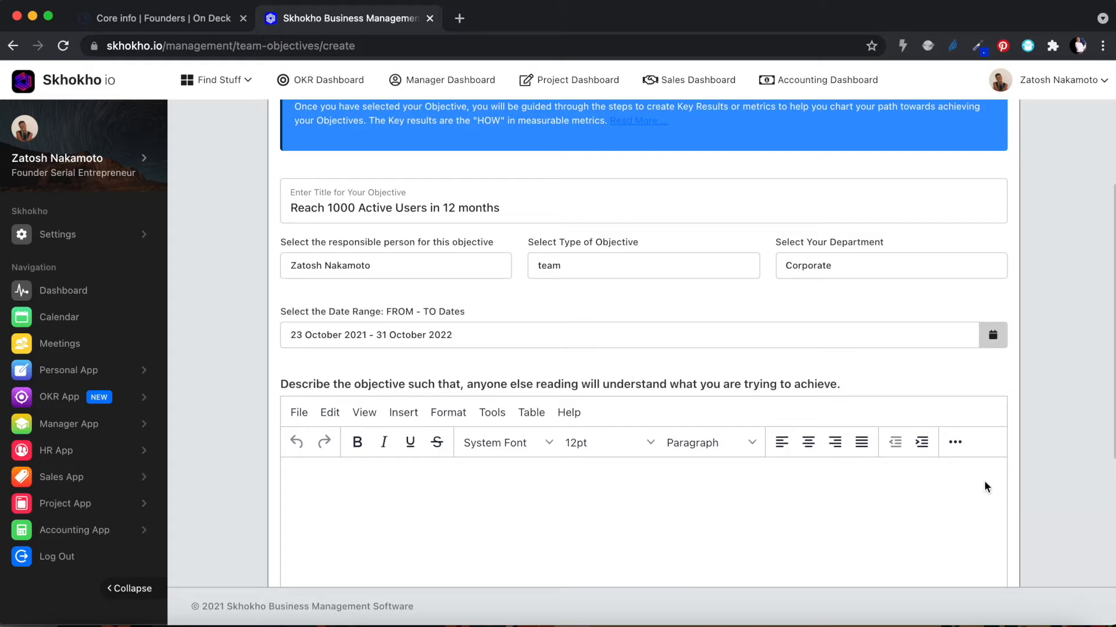
scroll(1080, 478, down, 4)
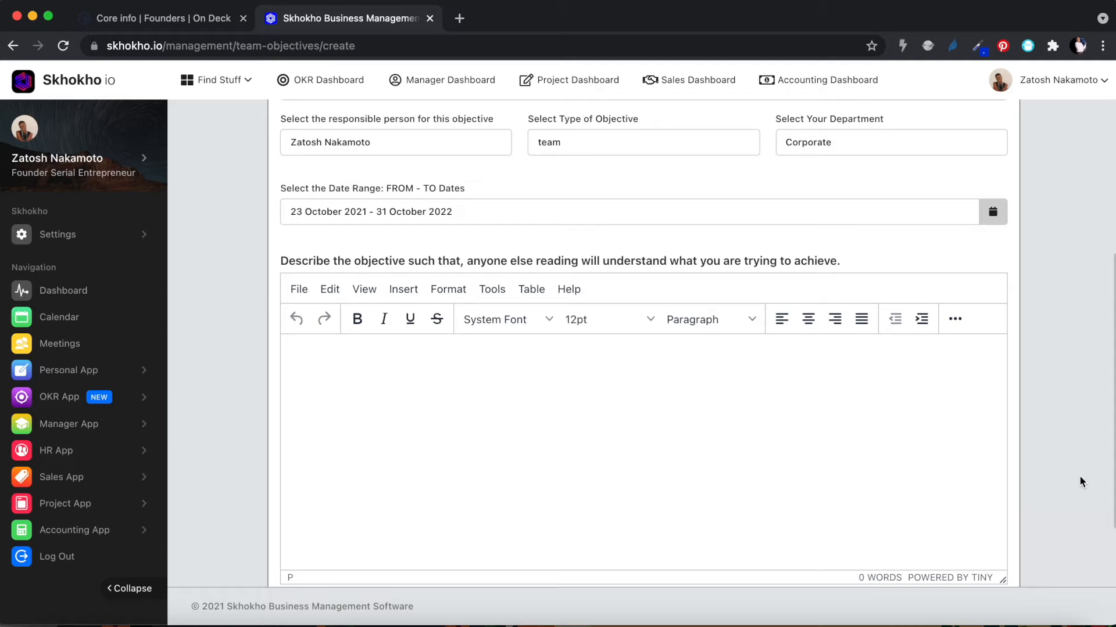
text(Title Objective)
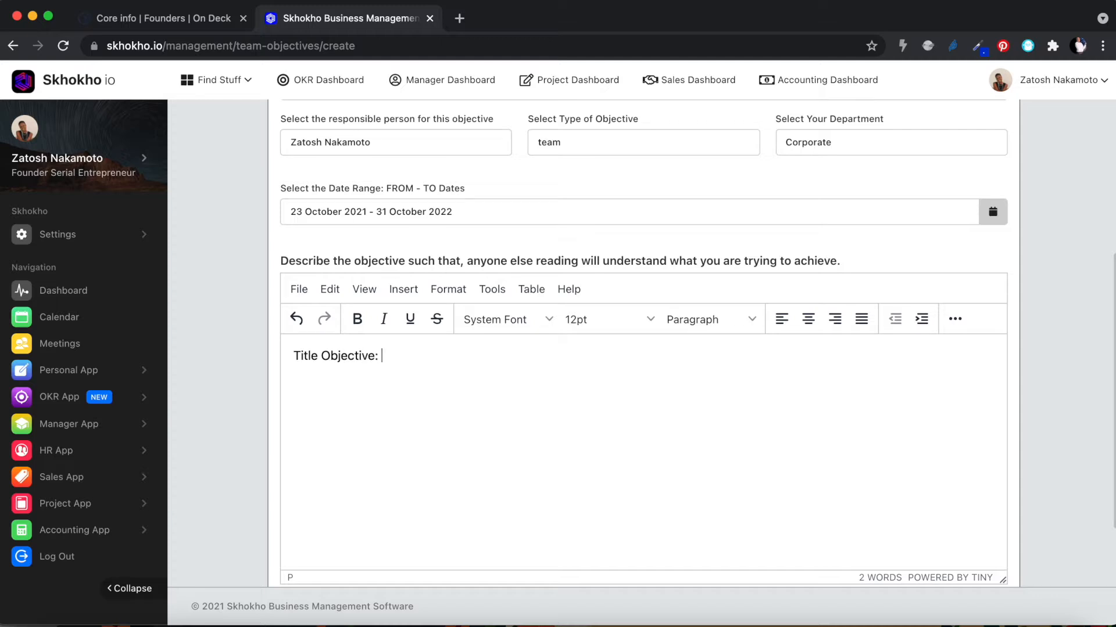
text(:)
key(Return)
text(Reach 1000 Active Users in 12 months)
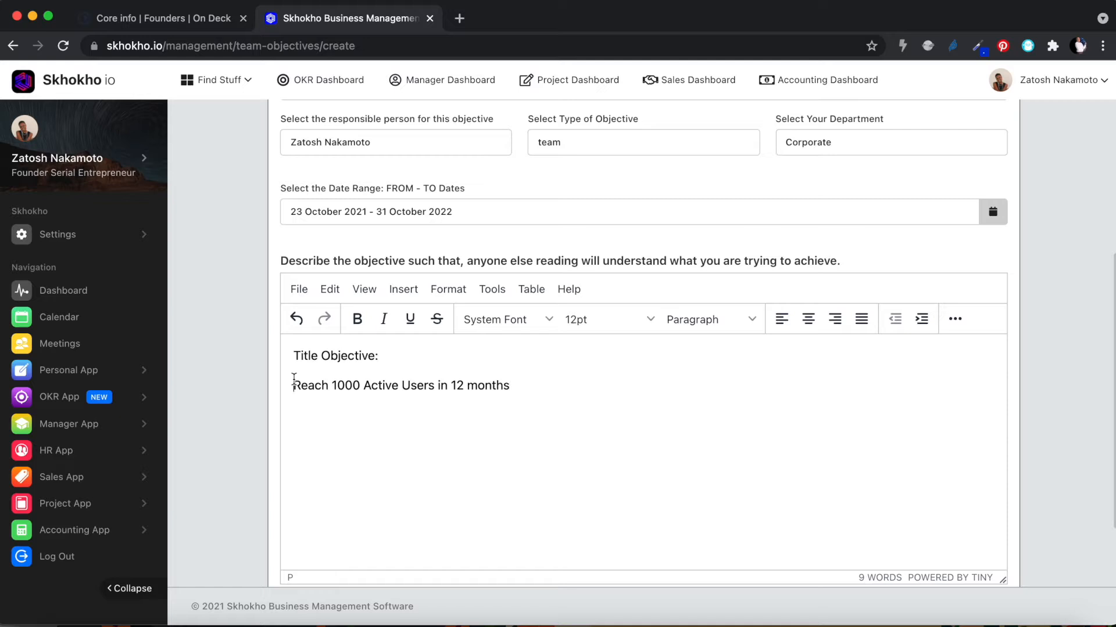
key(BackSpace)
- Format the "Title Objective" line of the description as Heading 2
drag(622, 348, 207, 347)
click(702, 319)
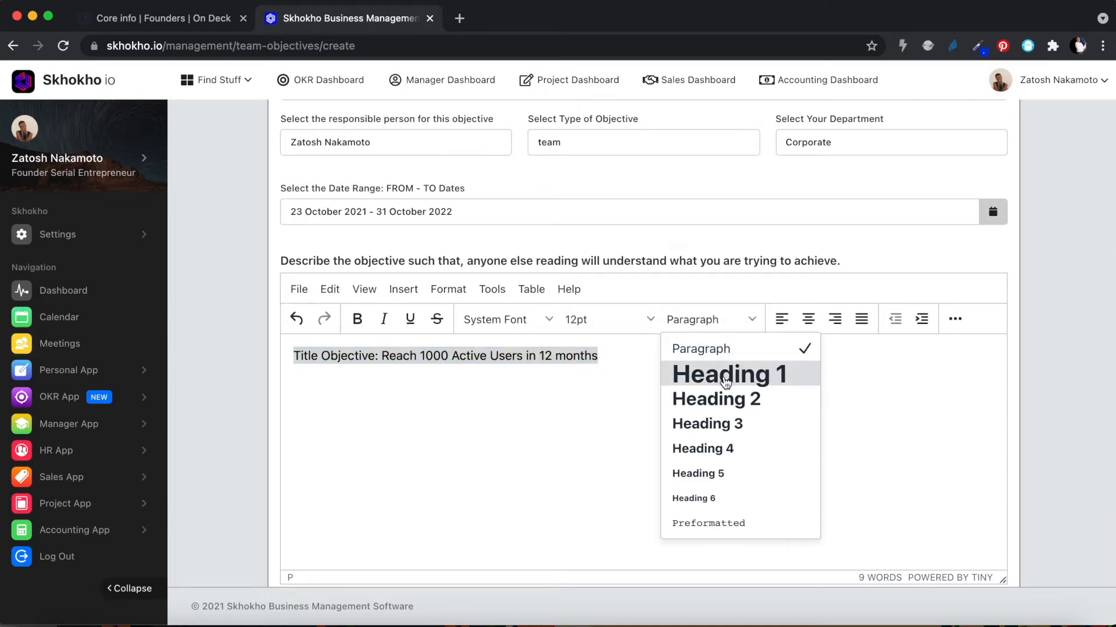
click(722, 397)
click(780, 364)
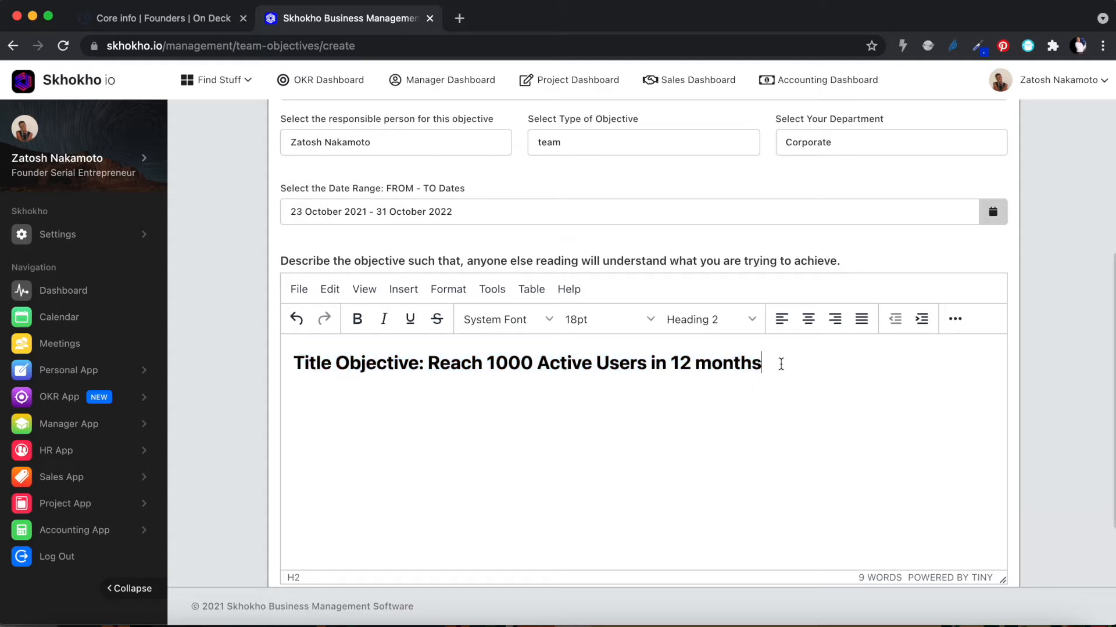
- Write below the heading: "We just built this amazing platform - Free Invoice Software and we would like to get it to 1000 active users in 12 months."
key(Return)
text(WE just)
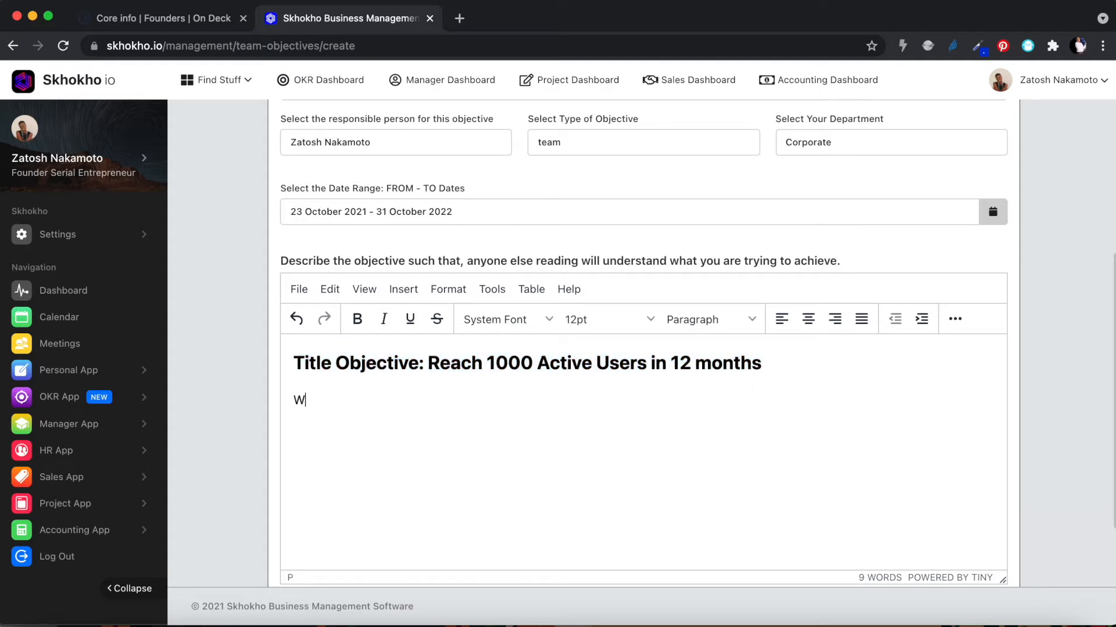
key(BackSpace)
key(BackSpace)
key(BackSpace)
text(e just built this a)
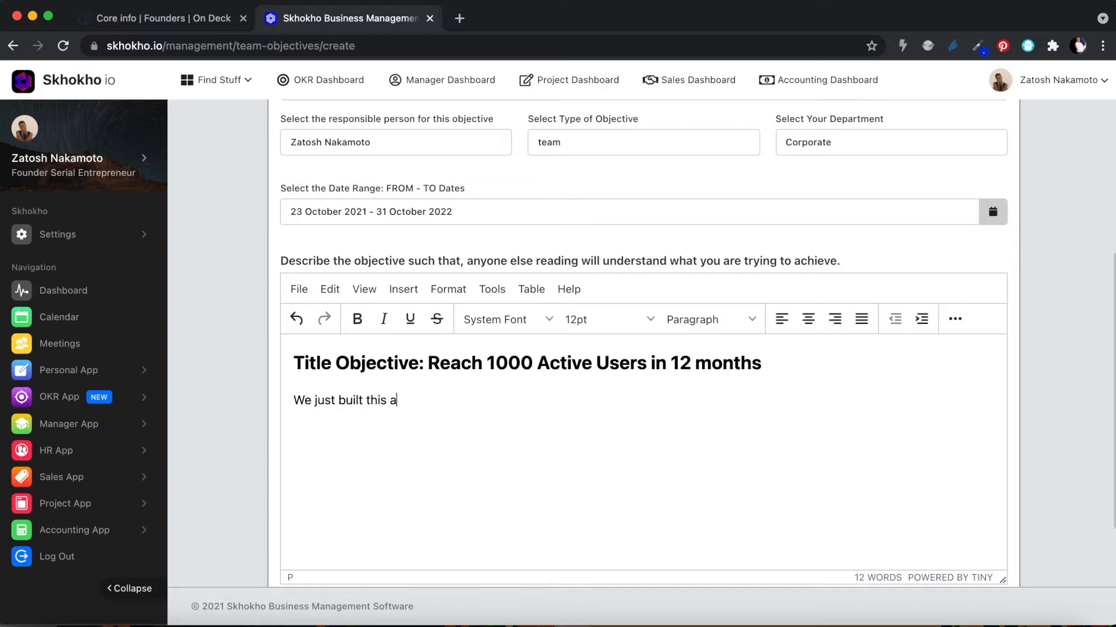
text(mazing platform - Free iInvoice Software, and we w)
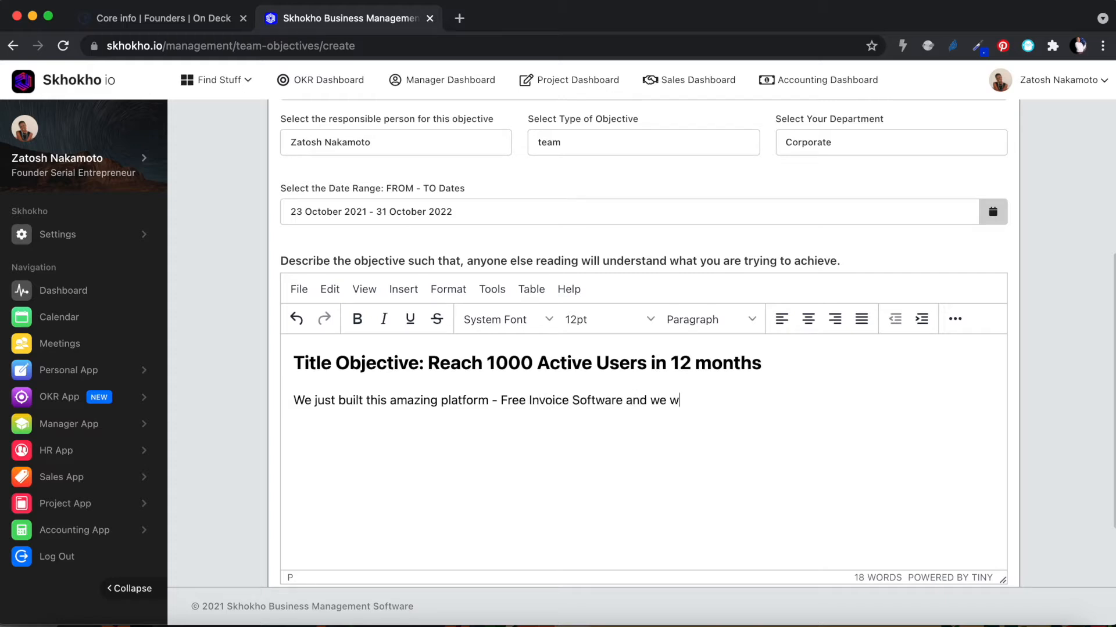
text(ould like to get )
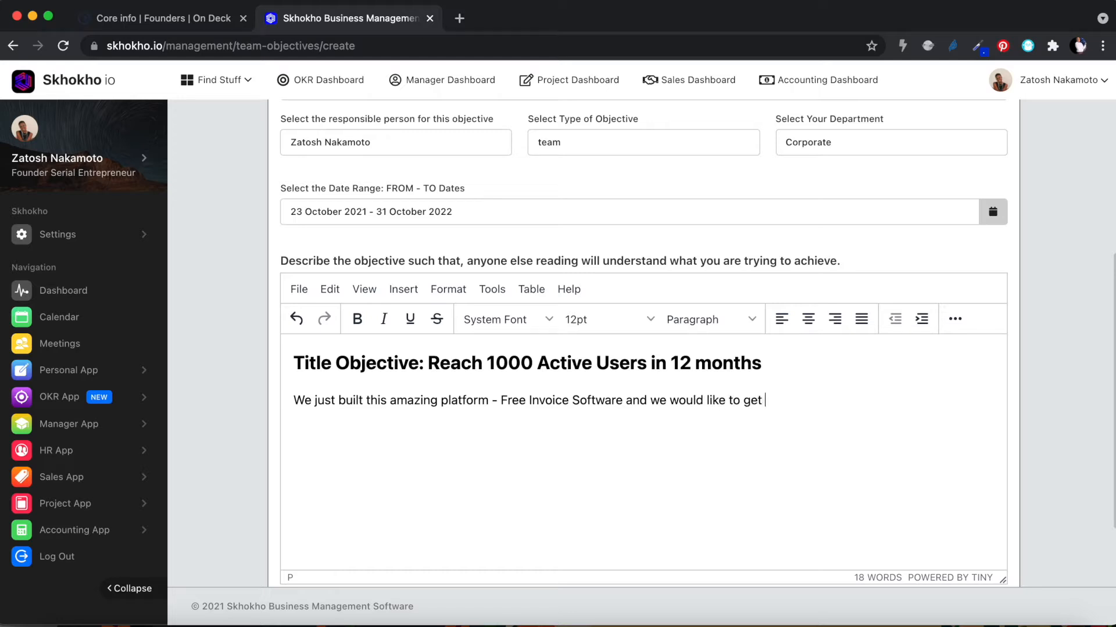
text(it to 1000 active users in)
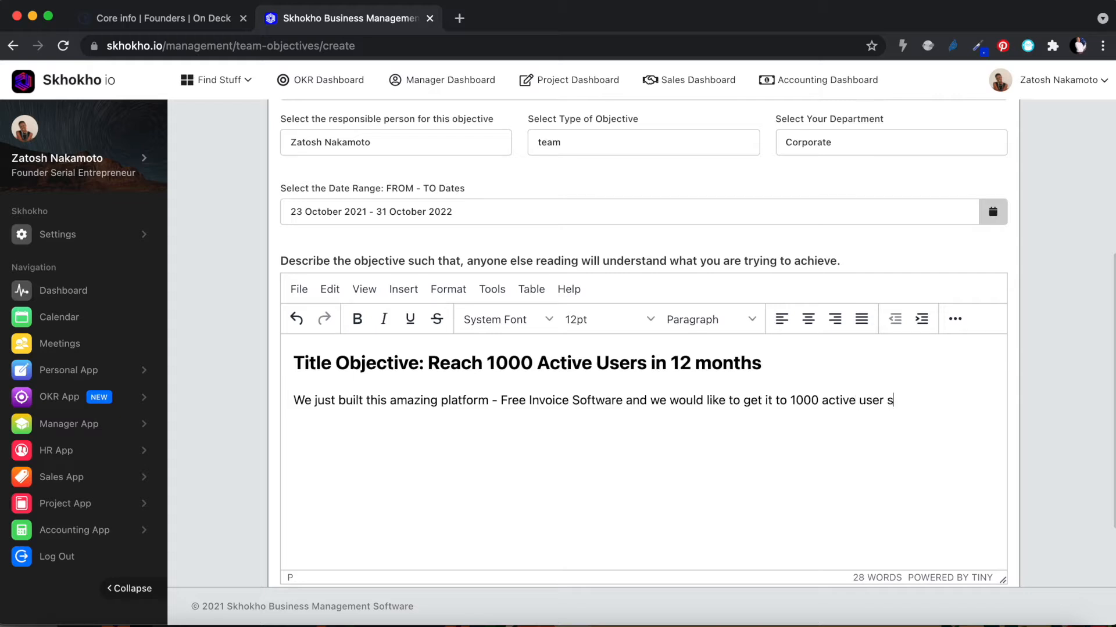
text( 12 months.)
- Continue the paragraph with "Active users are returning, regulars on the platform - not people that sign up and never return to the platform"
key(Up)
text(ac)
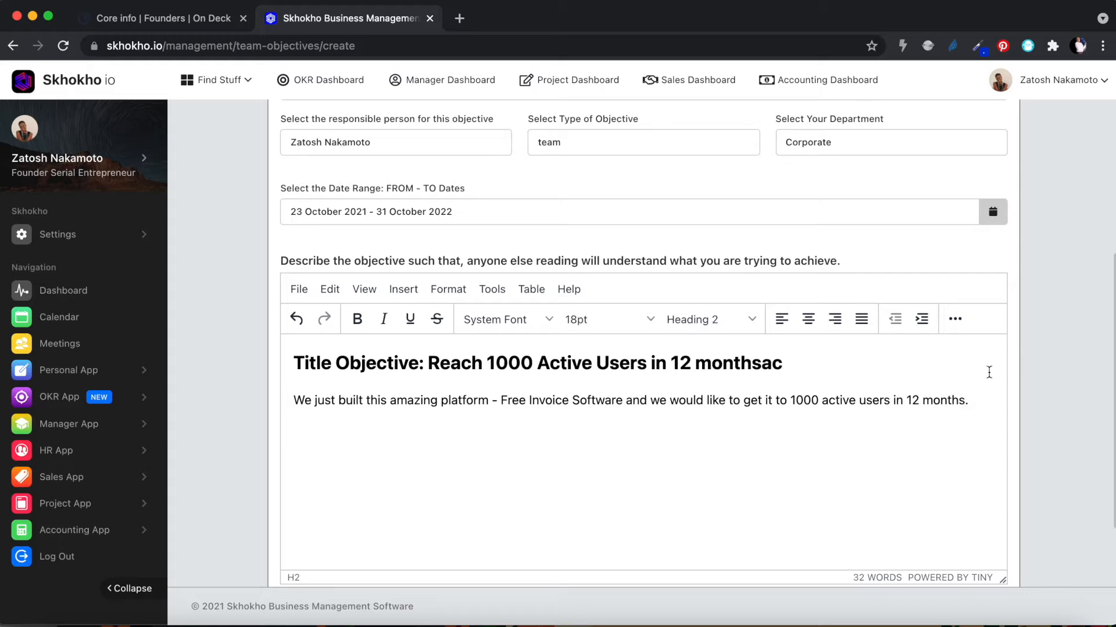
key(BackSpace)
key(BackSpace)
click(989, 400)
text(Active )
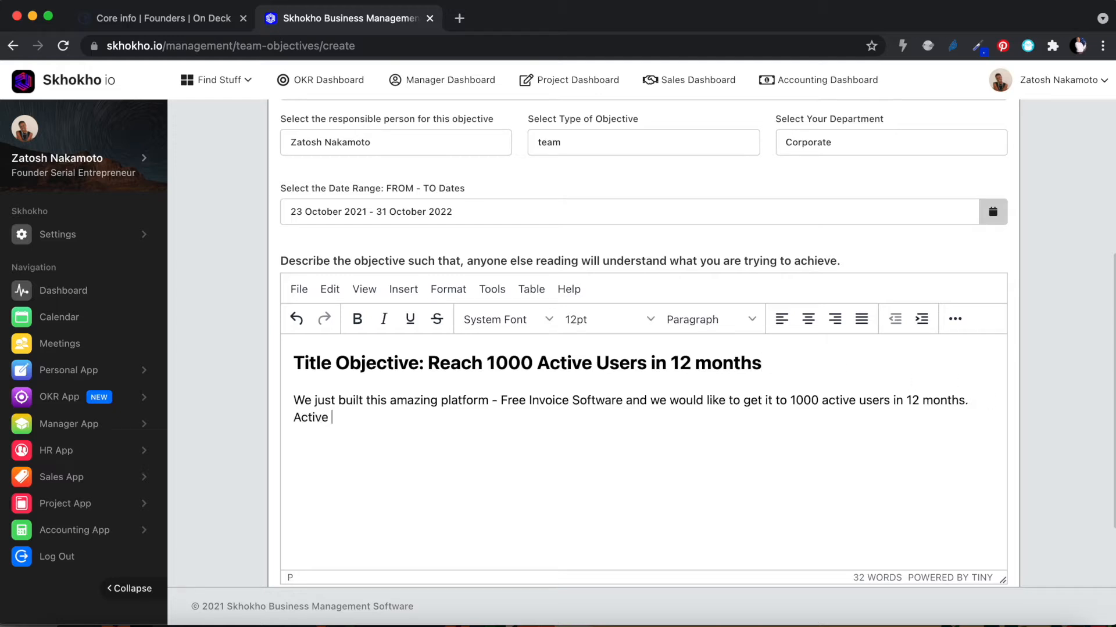
text(users are returning, regulars on the plat)
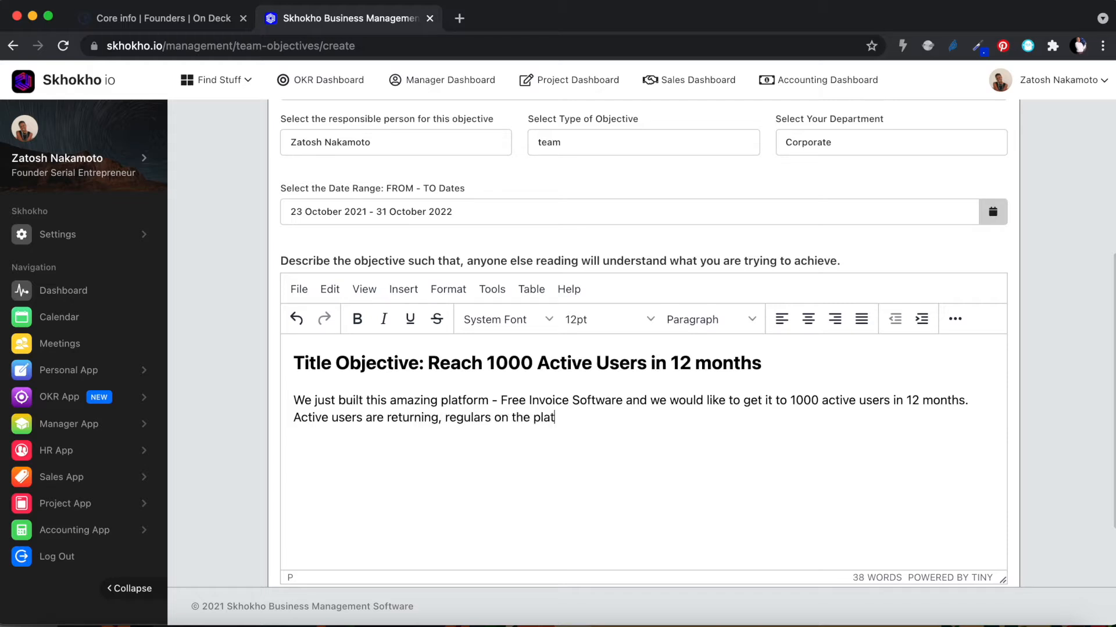
text(form - not people that sigh)
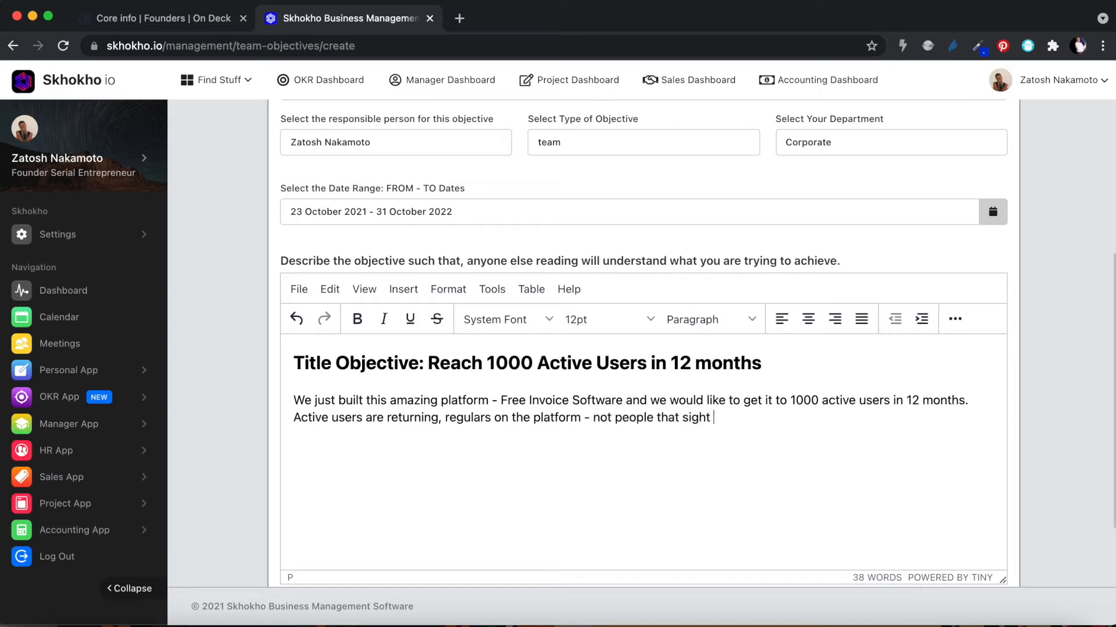
key(BackSpace)
text(n up and never return t)
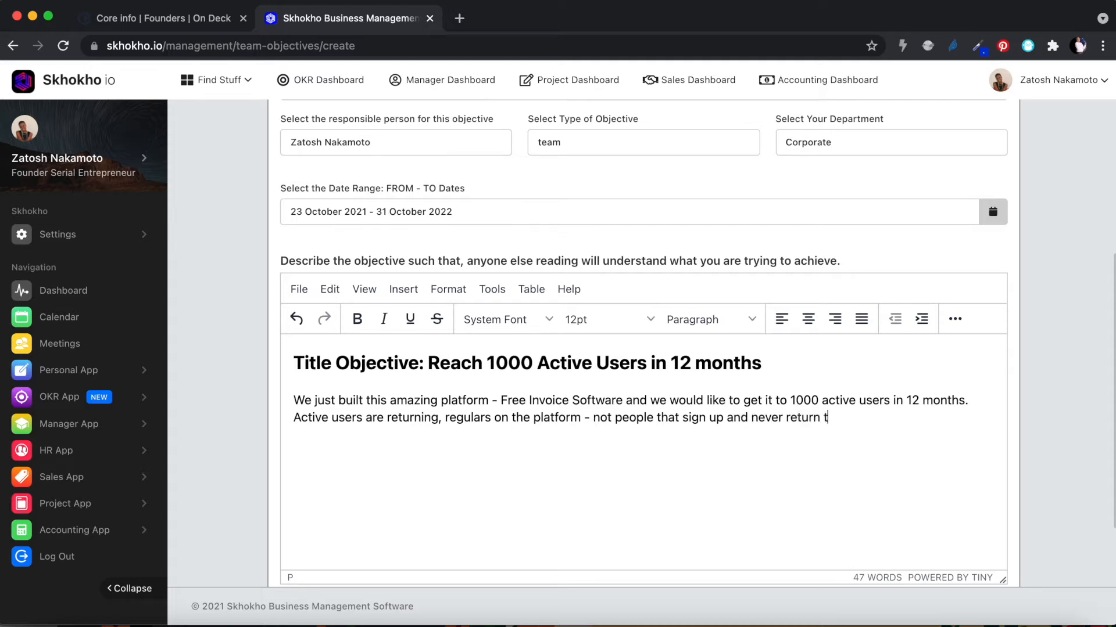
text(o the platform ag)
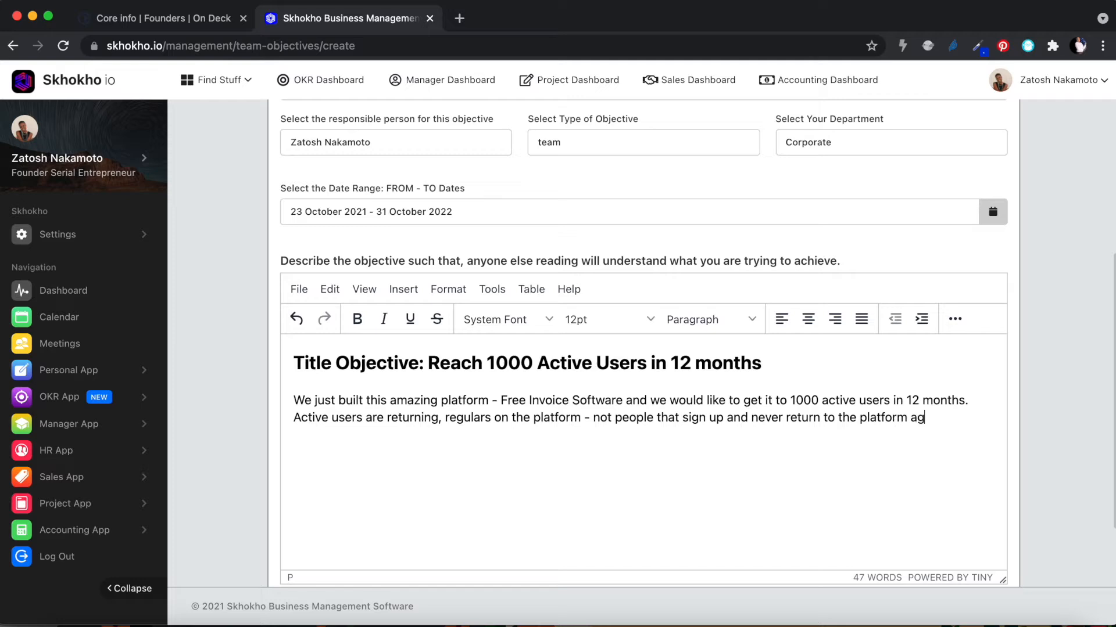
- Finish the paragraph with "again, by definition they should have processes at least two invoices through the platform."
text(ain, by definition they w)
key(BackSpace)
text(should have prov)
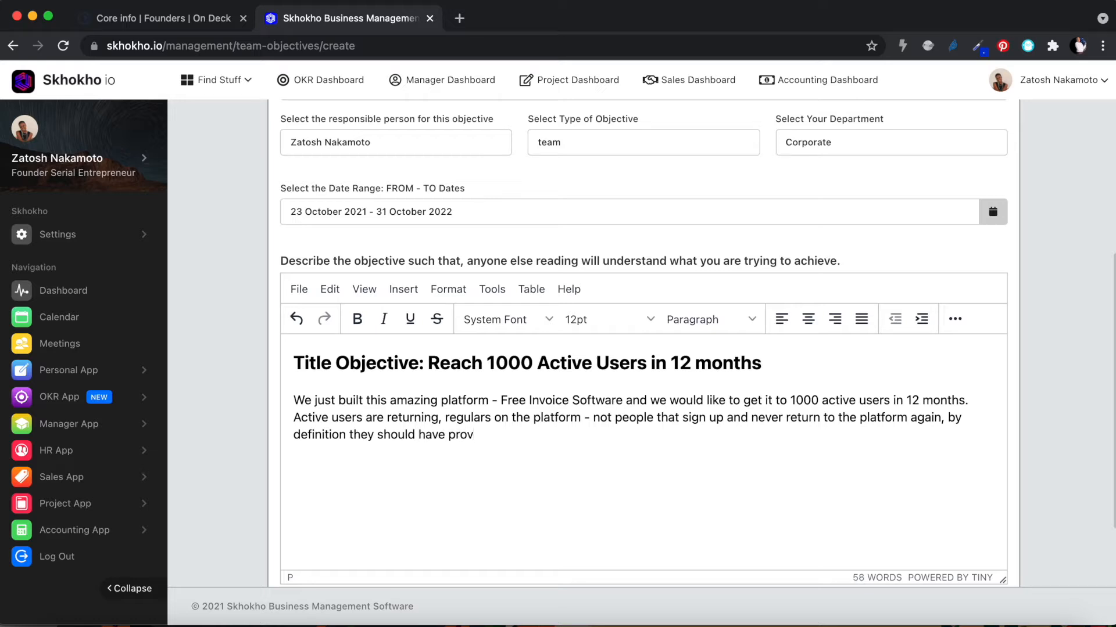
key(BackSpace)
text(cesses at least t)
text(wo invoicces thorgh)
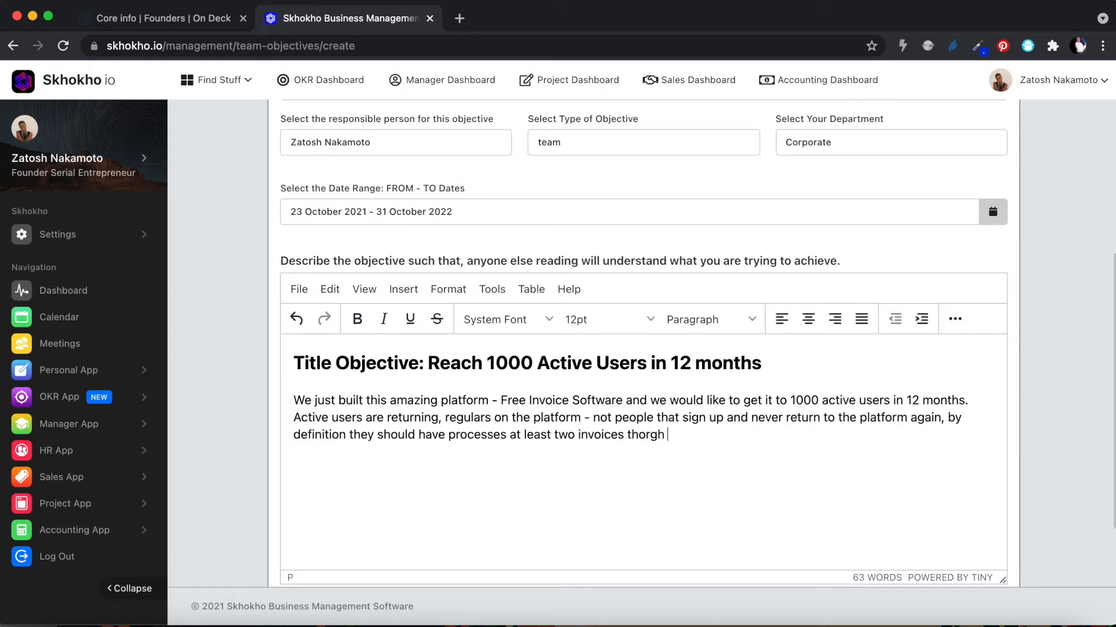
key(BackSpace)
key(BackSpace)
key(BackSpace)
text(rough the pla)
text(td)
text(orm.)
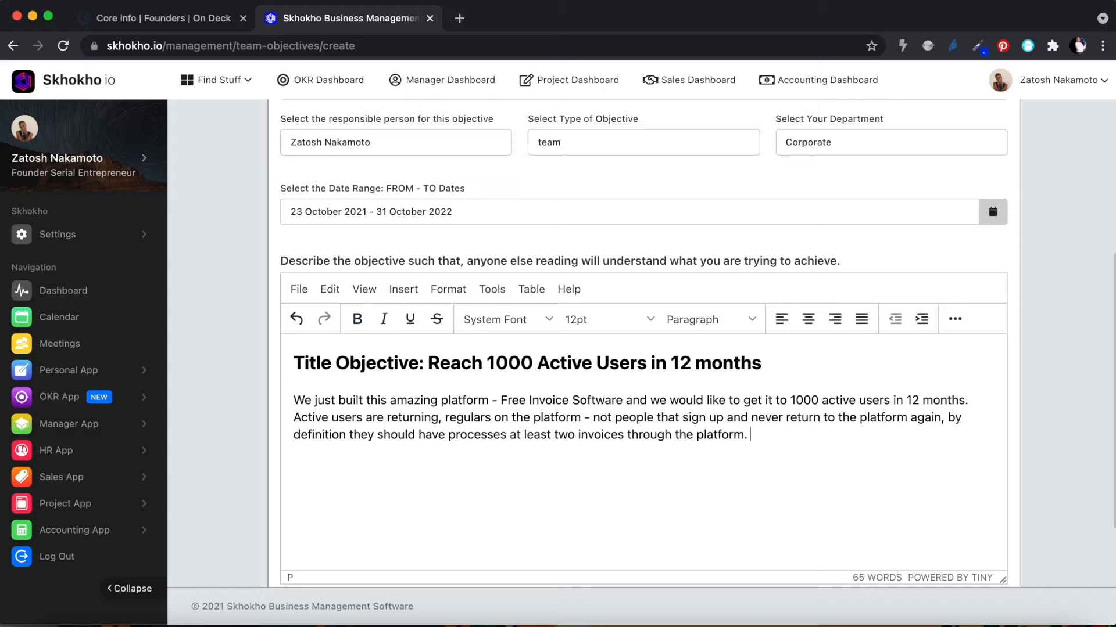
- Check the planned key results on the Keynote slide and add the paragraph "We would need to do the following:" to the description
key(ctrl+Right)
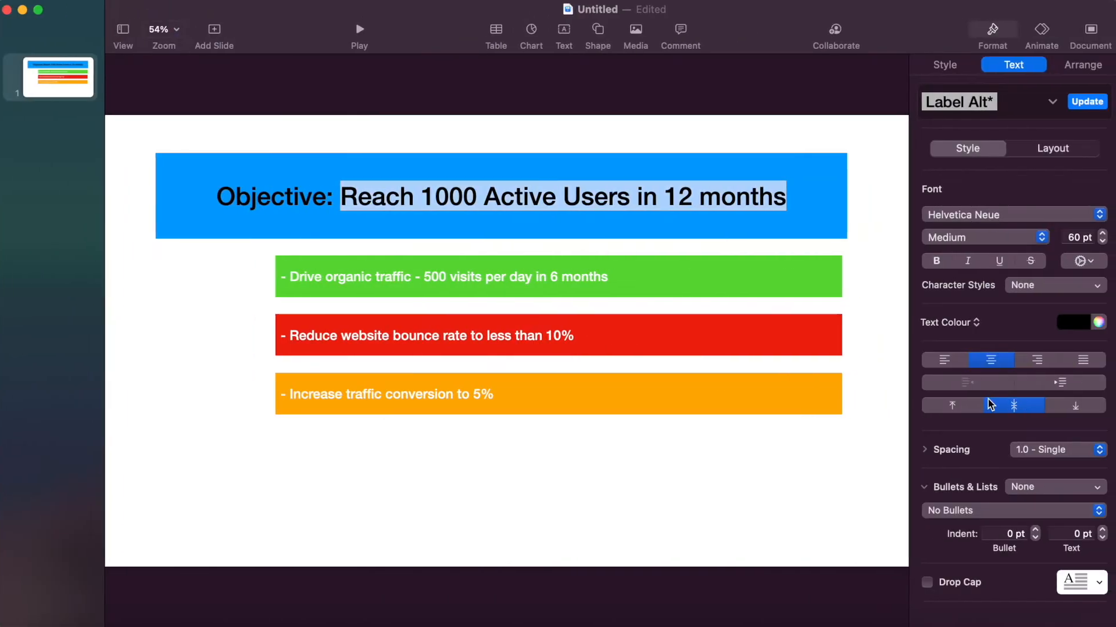
key(ctrl+Left)
key(Return)
text(We woul)
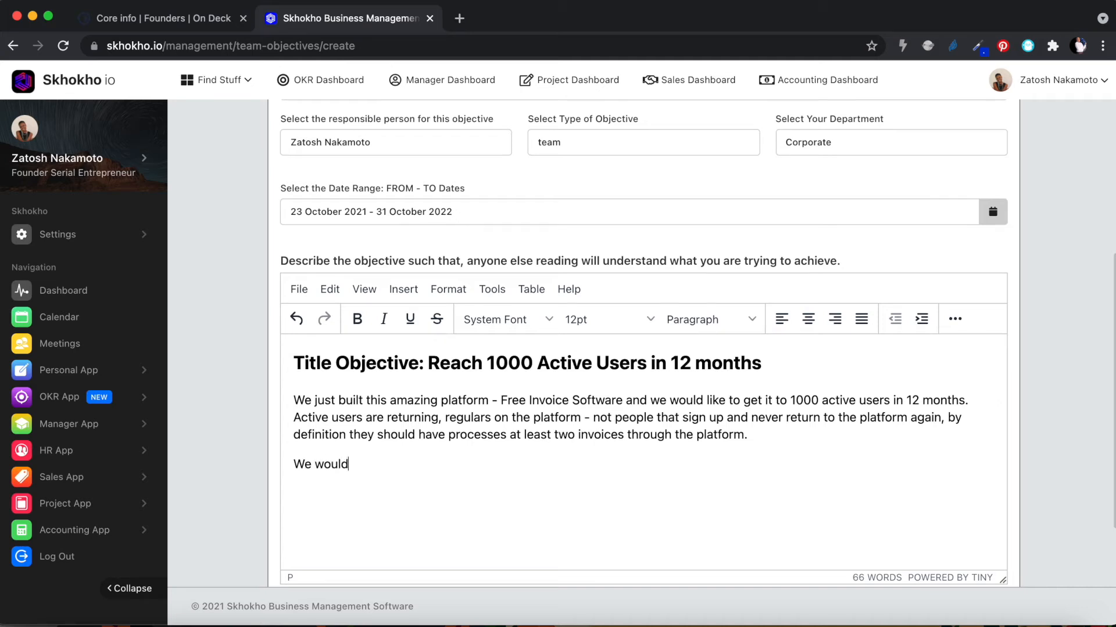
text(d need to do the following:)
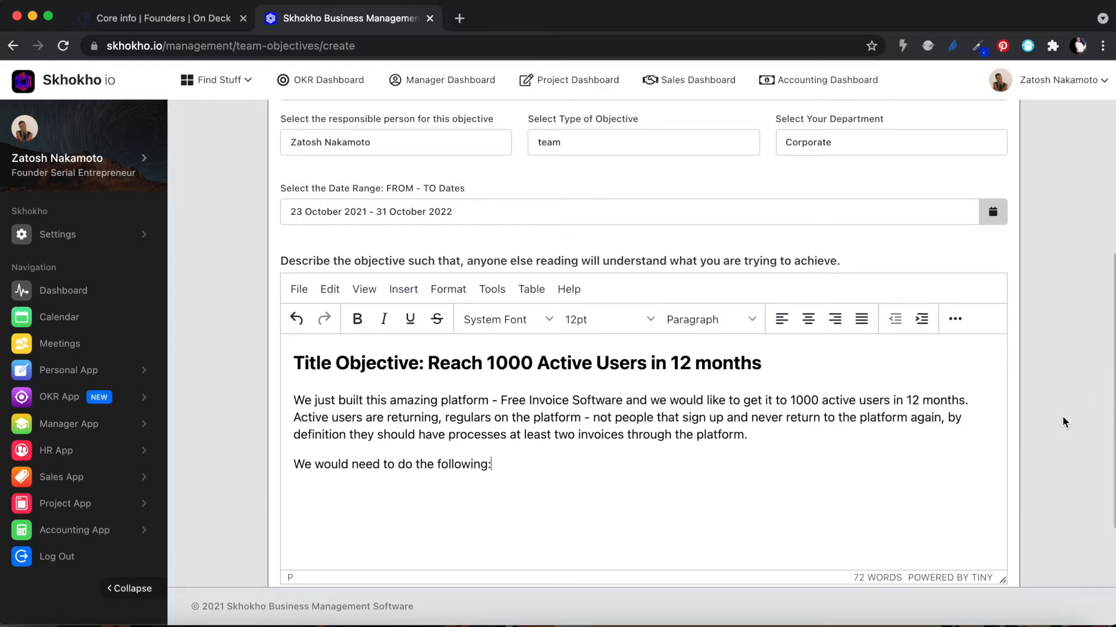
- Based on the Keynote slide, add the line "Organic traffic to the website - this talks to good on-page, off-page and technical SEO"
scroll(1053, 429, down, 3)
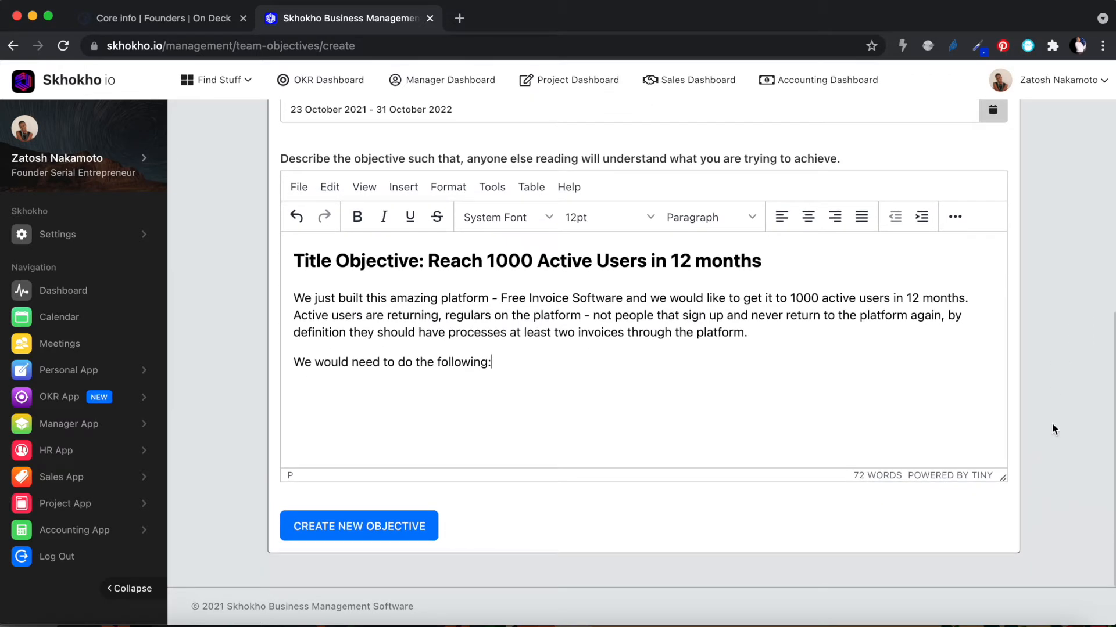
key(ctrl+Right)
key(ctrl+Left)
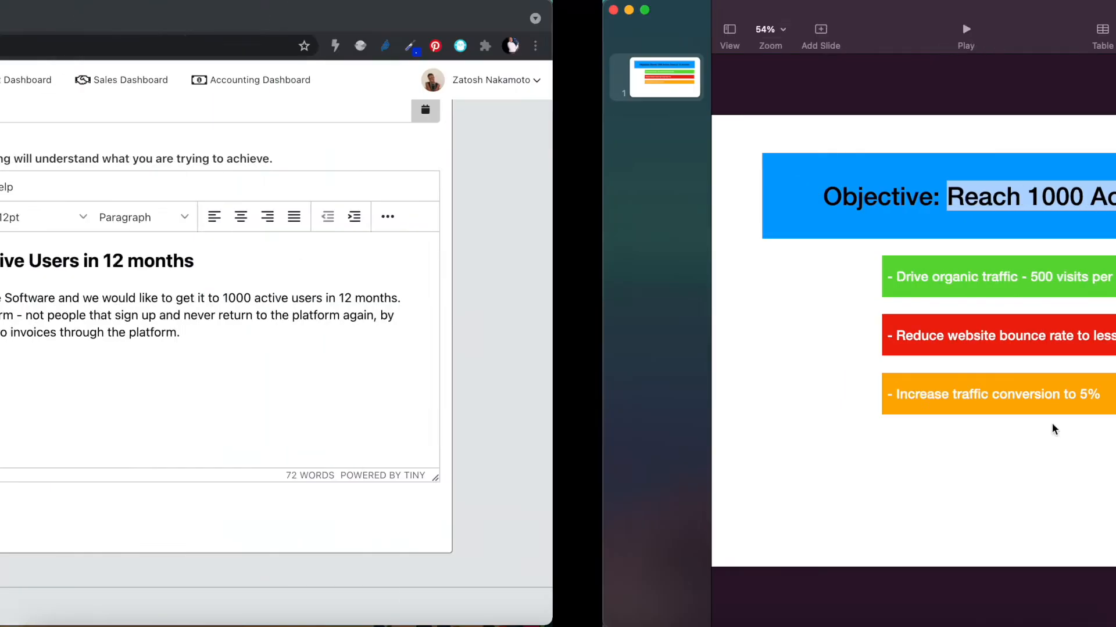
text(Or)
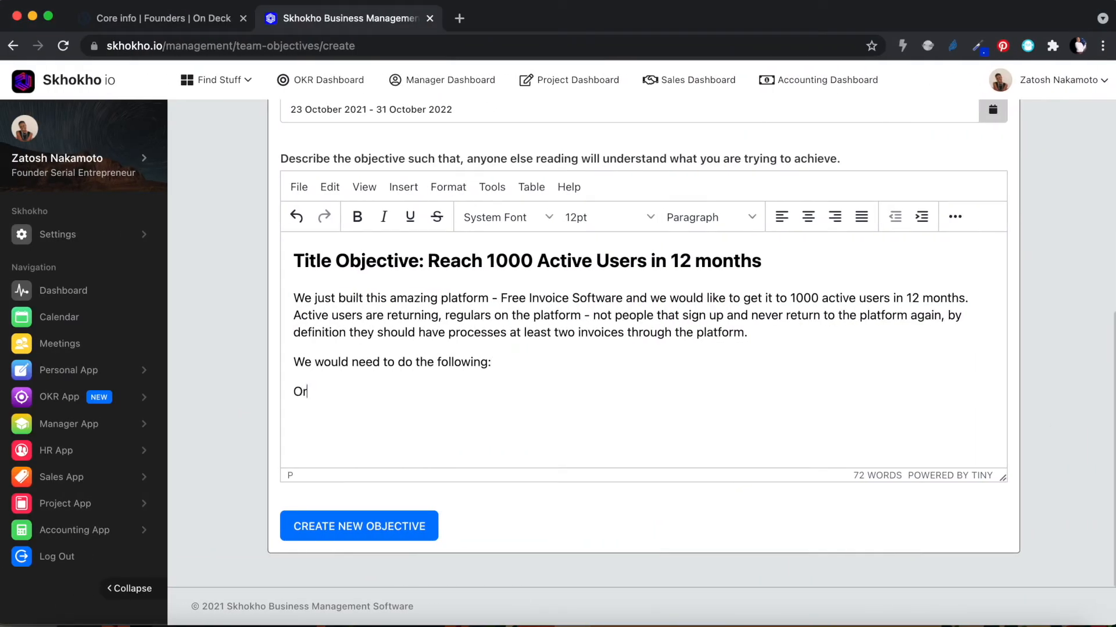
text(ganig)
key(BackSpace)
text(c traffic to the website - this taks to)
key(BackSpace)
key(BackSpace)
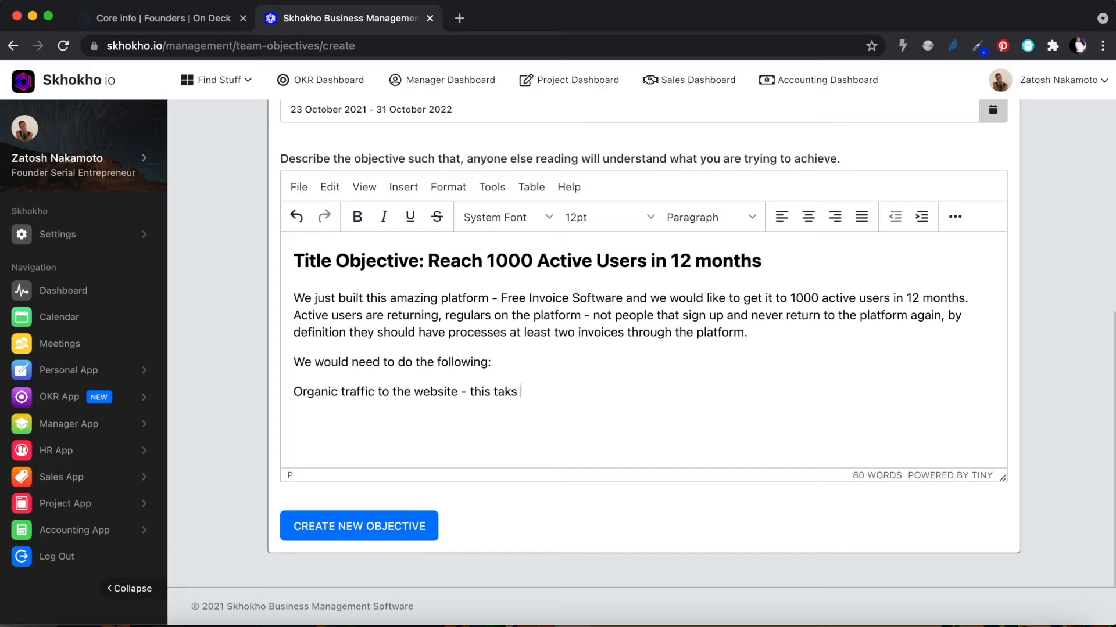
key(BackSpace)
text(ls to)
key(BackSpace)
key(BackSpace)
key(BackSpace)
key(BackSpace)
text(lks to go)
text(os )
text( on-page and)
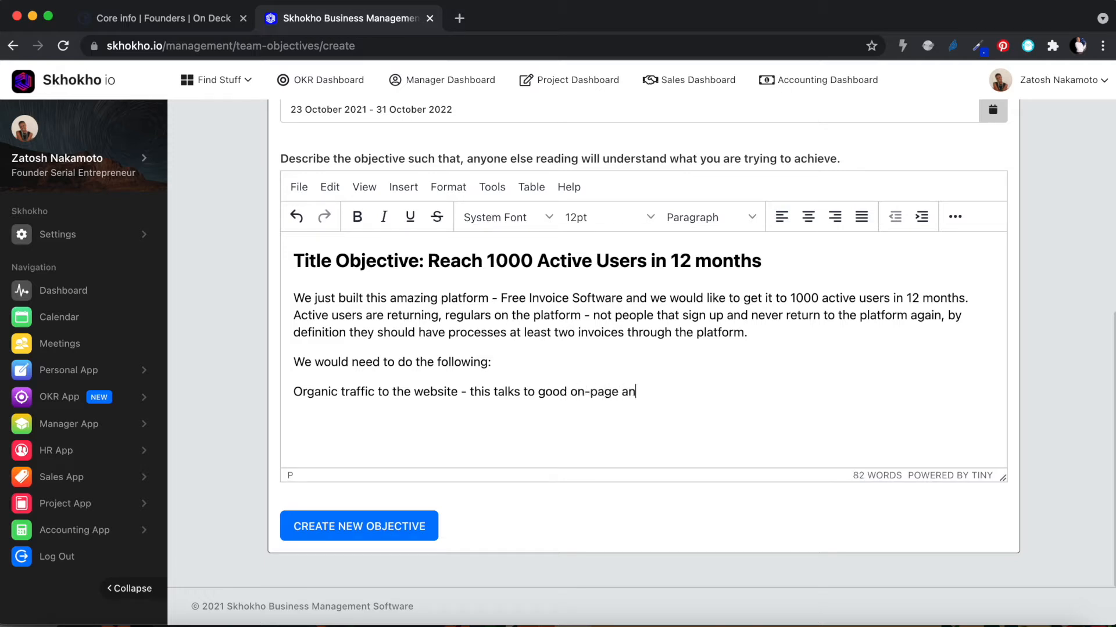
key(BackSpace)
key(BackSpace)
key(BackSpace)
text(, off-a)
key(BackSpace)
text(page and technical SEO)
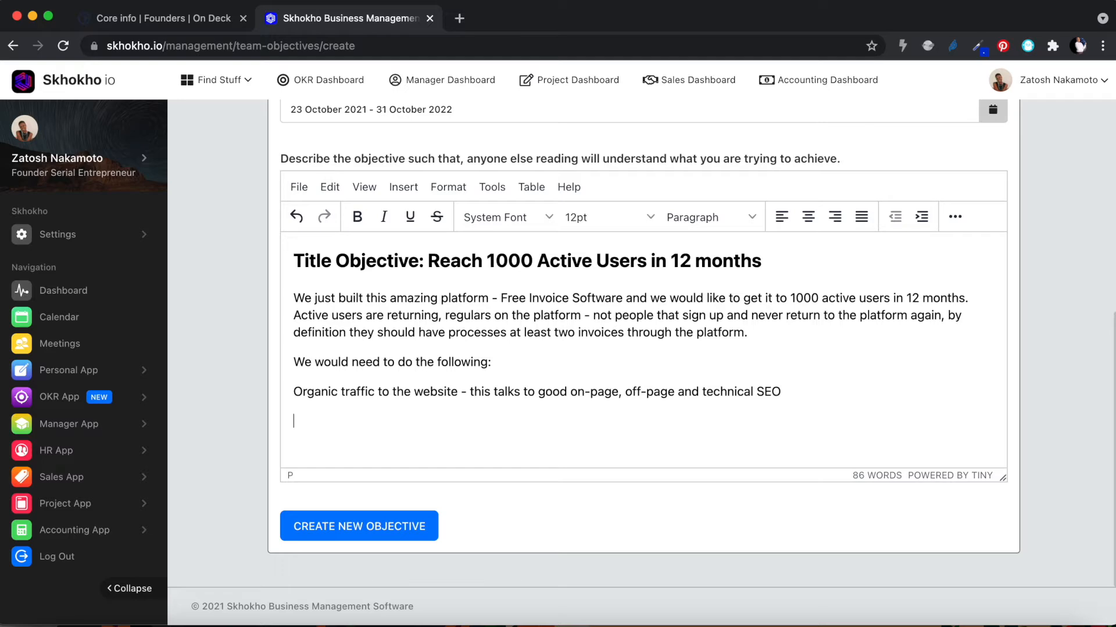
- Based on the Keynote slide, start a line reading "Reduce website bouce rate - this talks to the right people finding our website and"
key(ctrl+Right)
key(ctrl+Left)
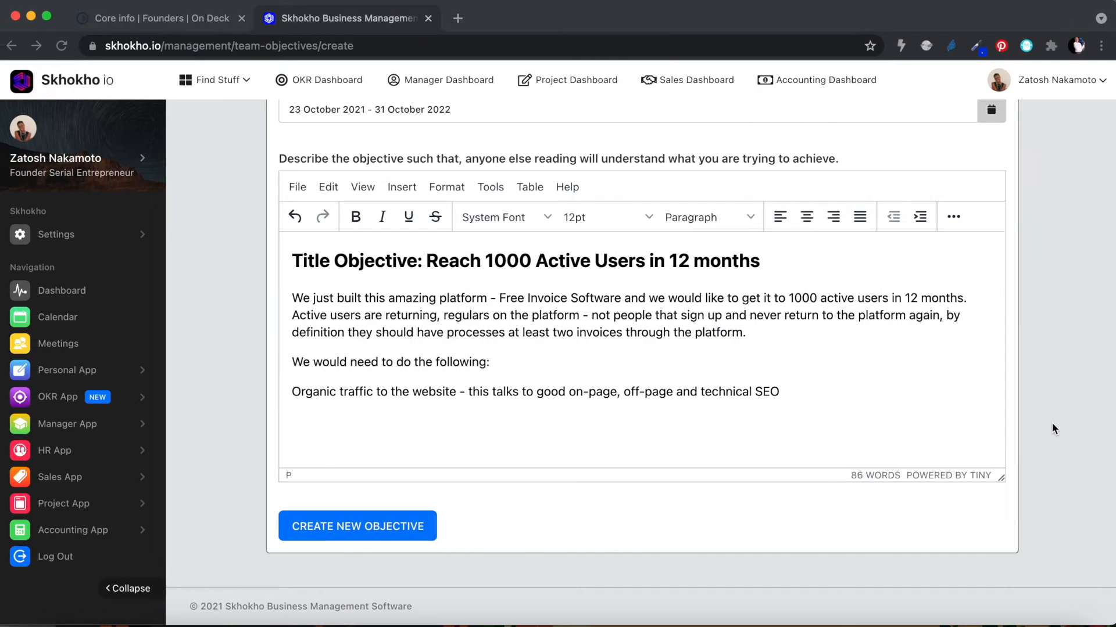
key(Return)
text(Redue)
key(BackSpace)
text(ce w)
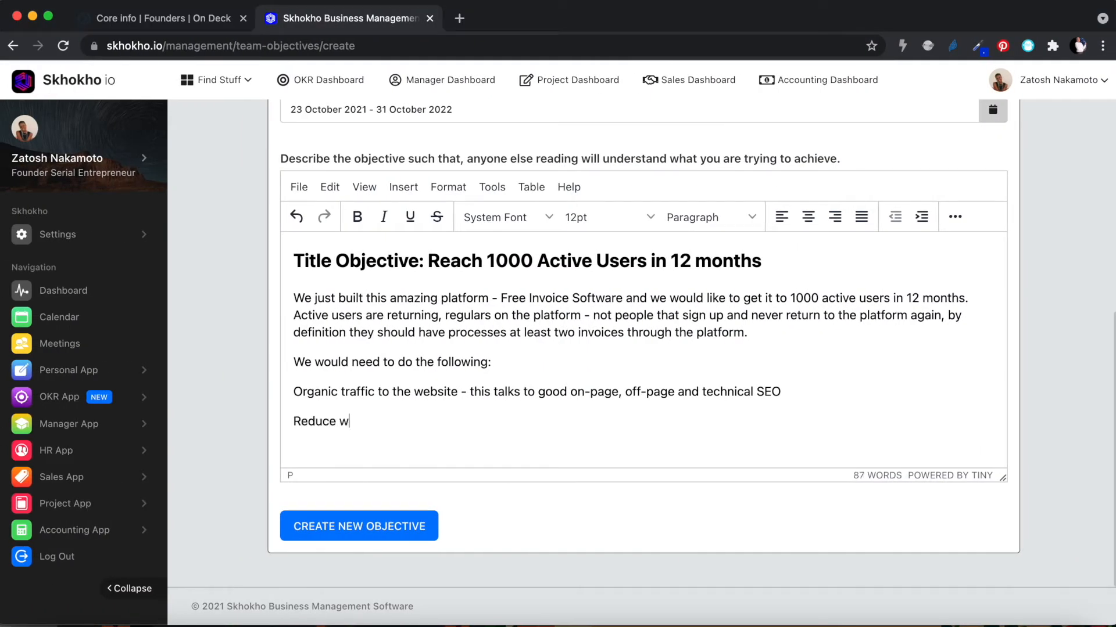
text(ebsite bouce rate - this tals)
key(BackSpace)
text(ks to the right )
text(people ri)
text(fingri)
key(BackSpace)
key(BackSpace)
text(ding our website and )
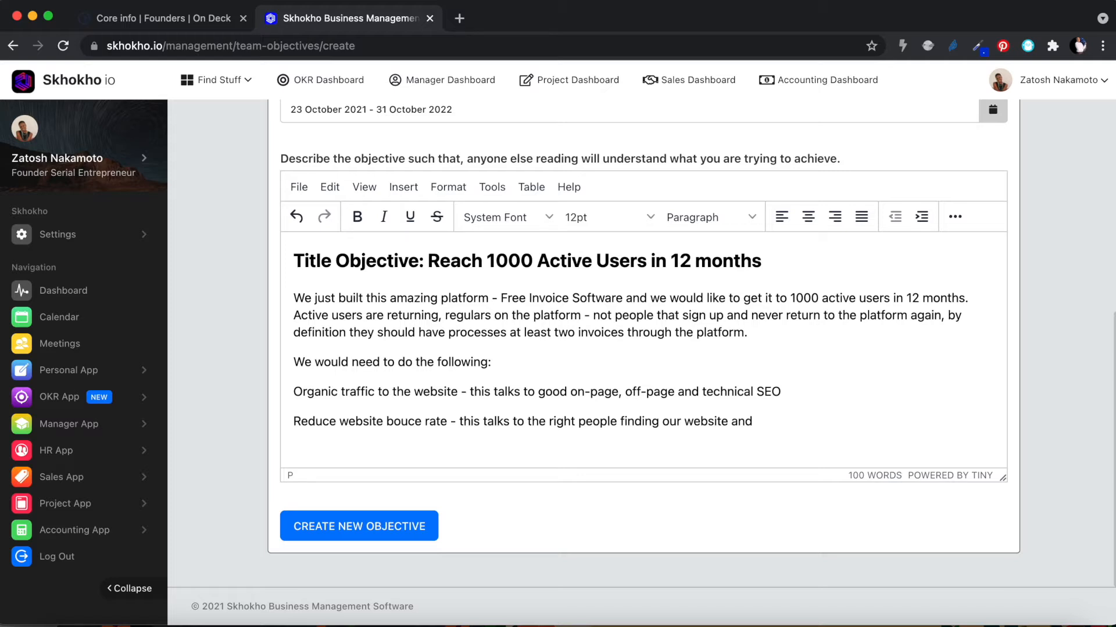
- Complete the bounce rate line with "an attractive landing page, that drives people to sign up"
text(an att)
text(tra)
text(ractive an)
key(BackSpace)
text(landing page, that drives people to sign up)
- Add the line "Increasing conversion - simmilar to reducing bounce rate" to the end of the objective description
key(Return)
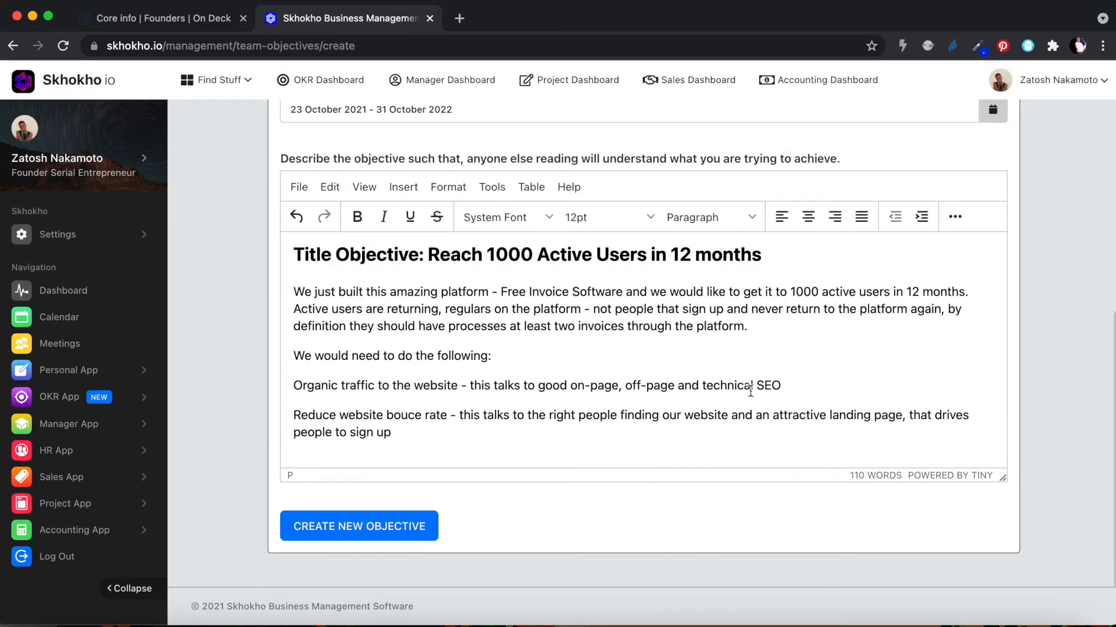
text(Increasin)
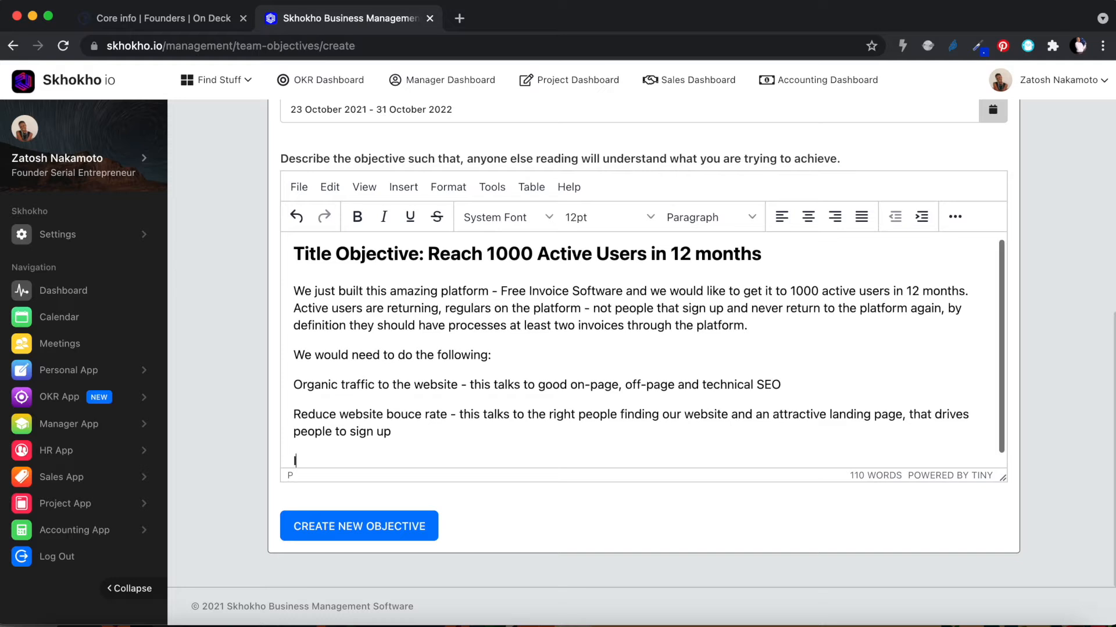
text(g co)
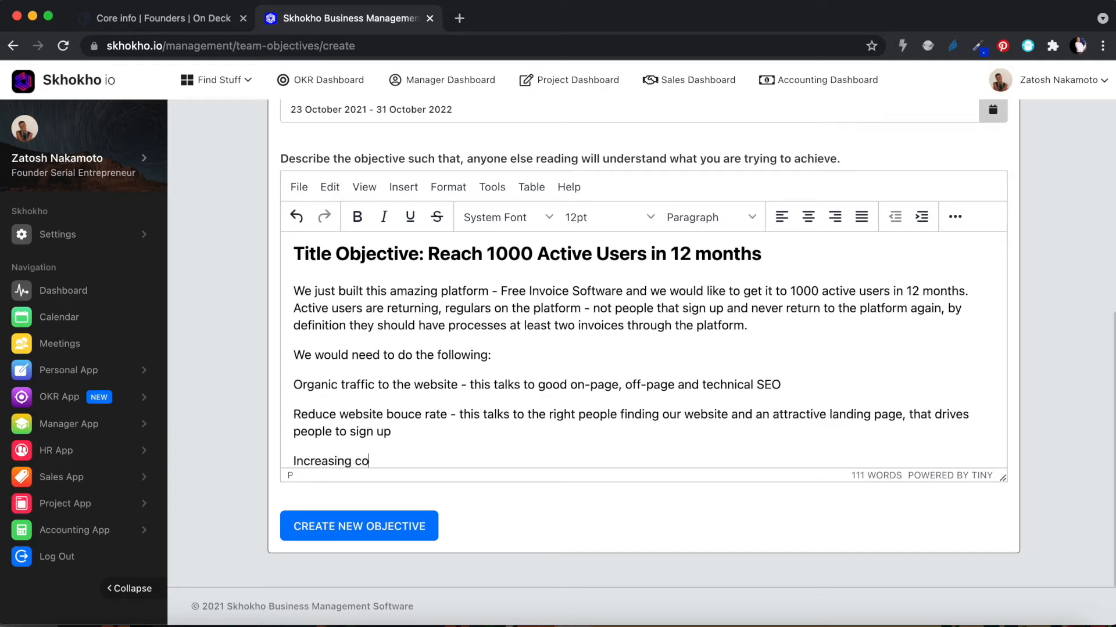
text(nversion - simmilar to re)
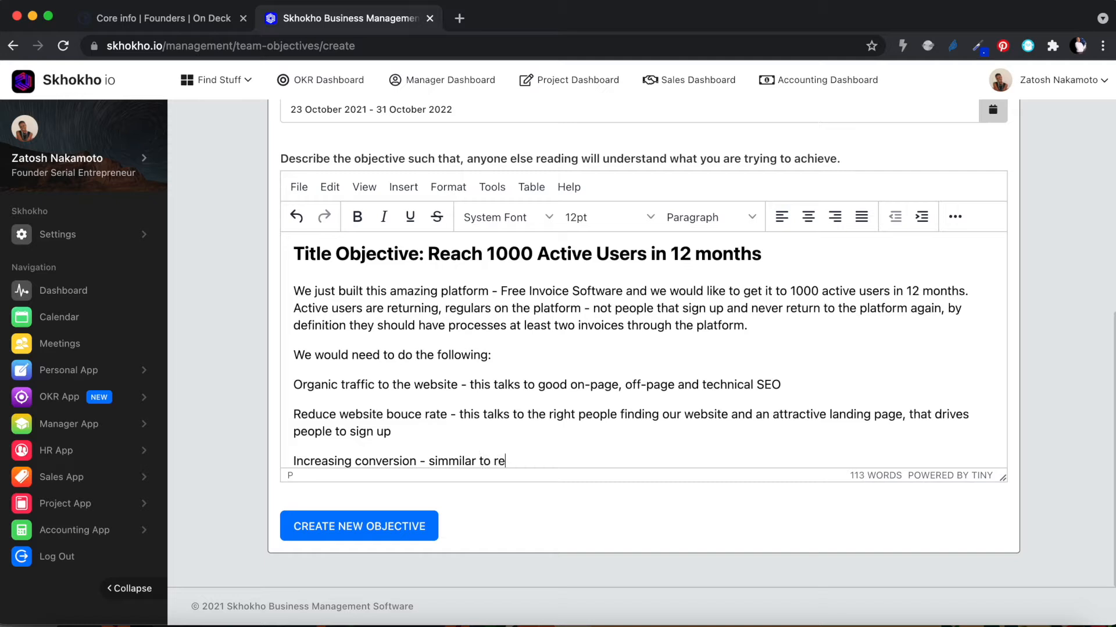
text(ducing bounce race)
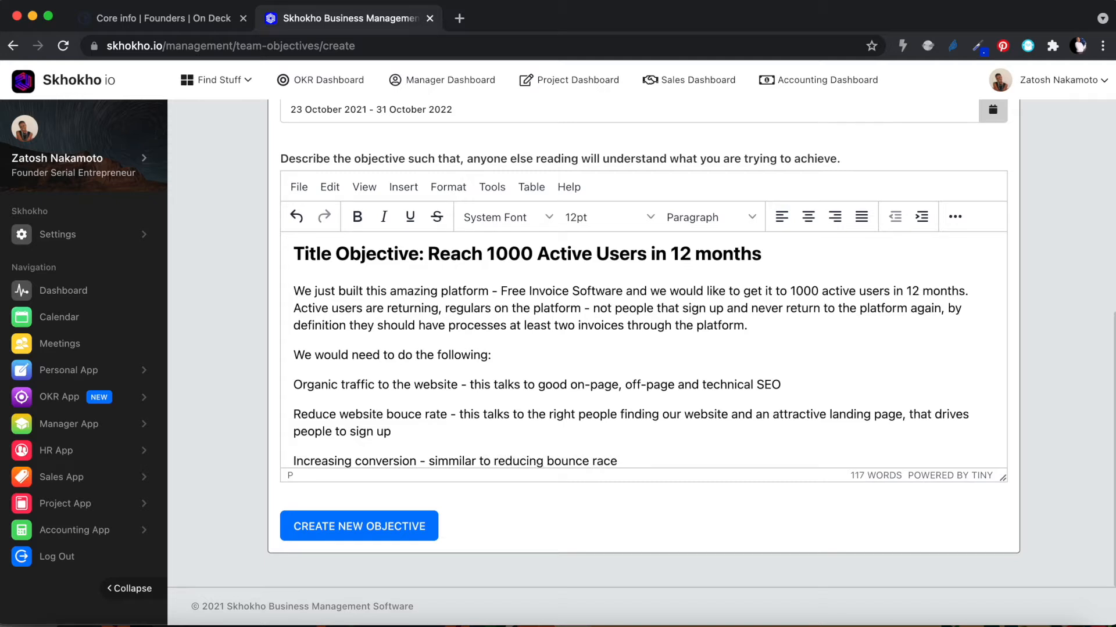
key(BackSpace)
key(BackSpace)
text(te)
- Format the organic traffic, bounce rate and conversion lines of the description as a bulleted list
drag(615, 461, 288, 380)
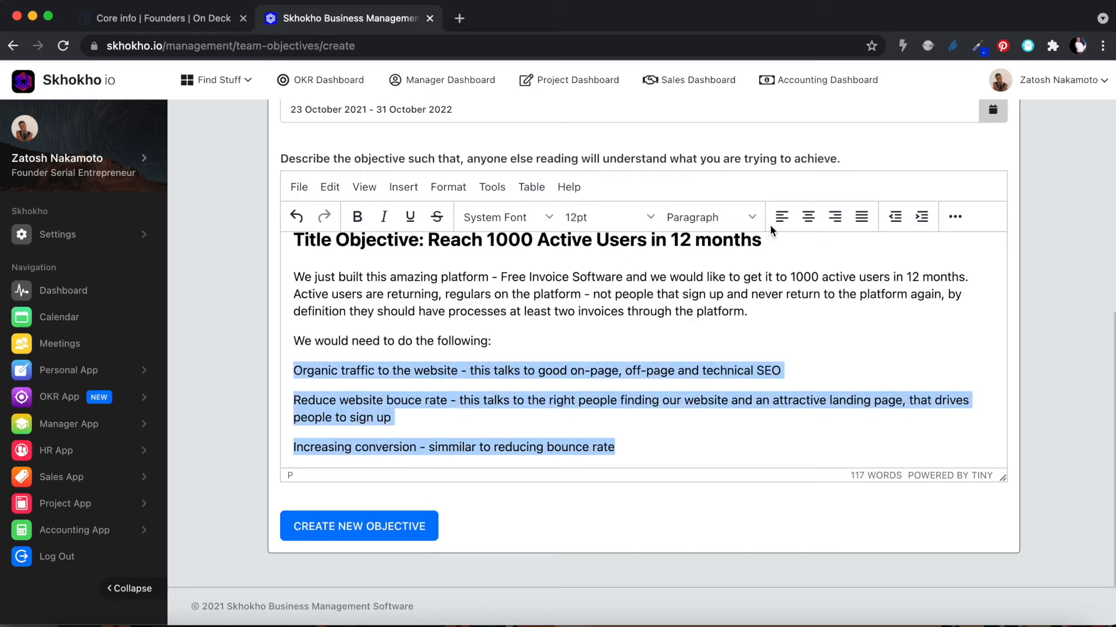
click(955, 218)
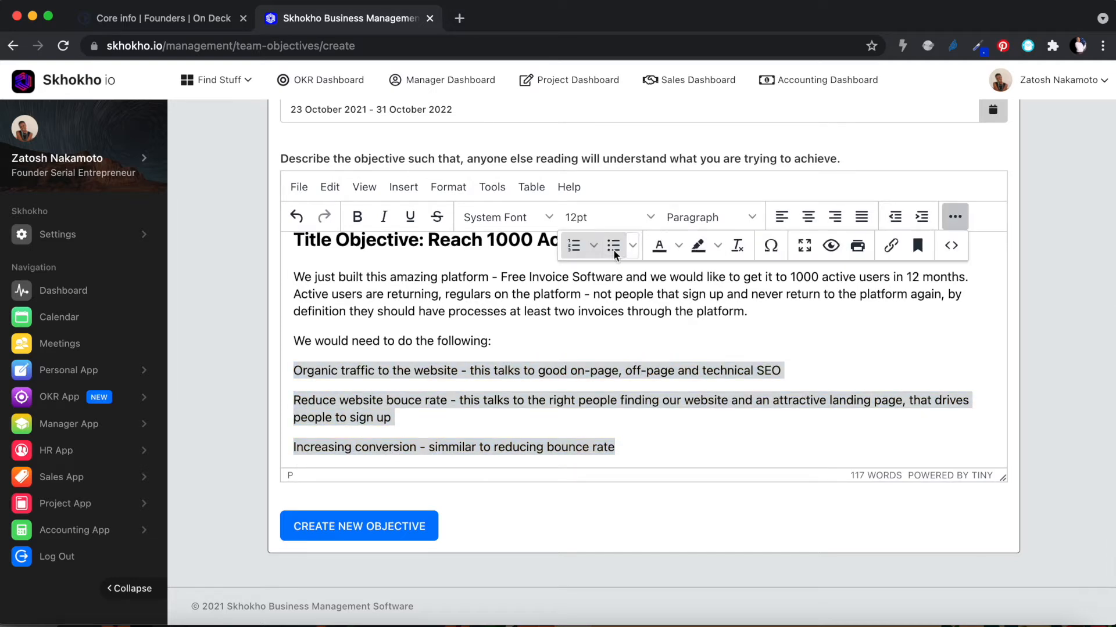
click(613, 246)
click(537, 359)
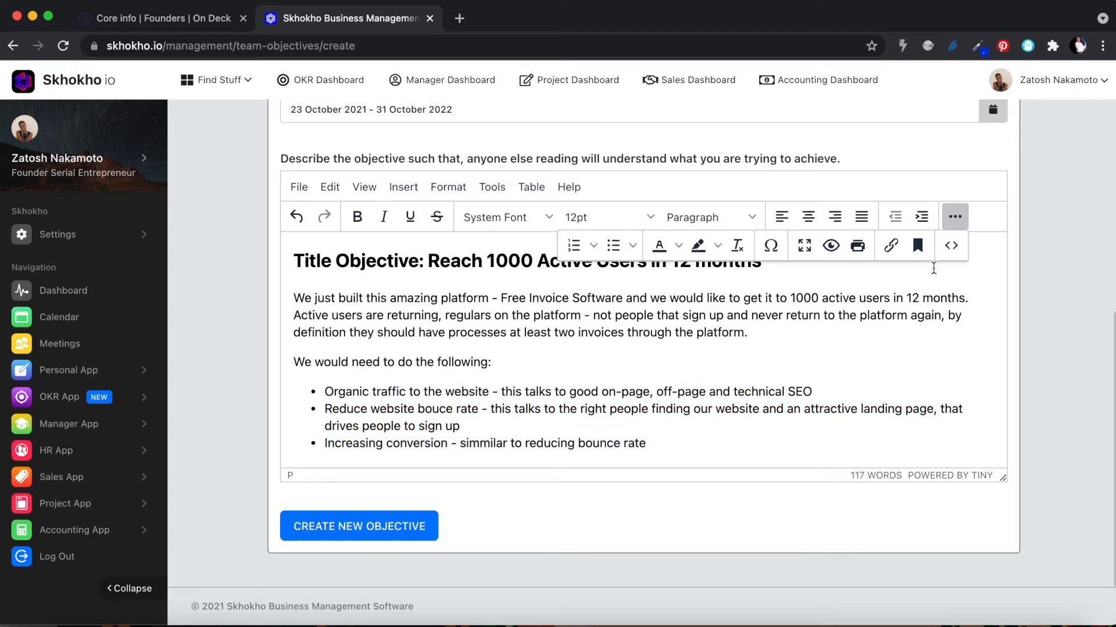
click(955, 219)
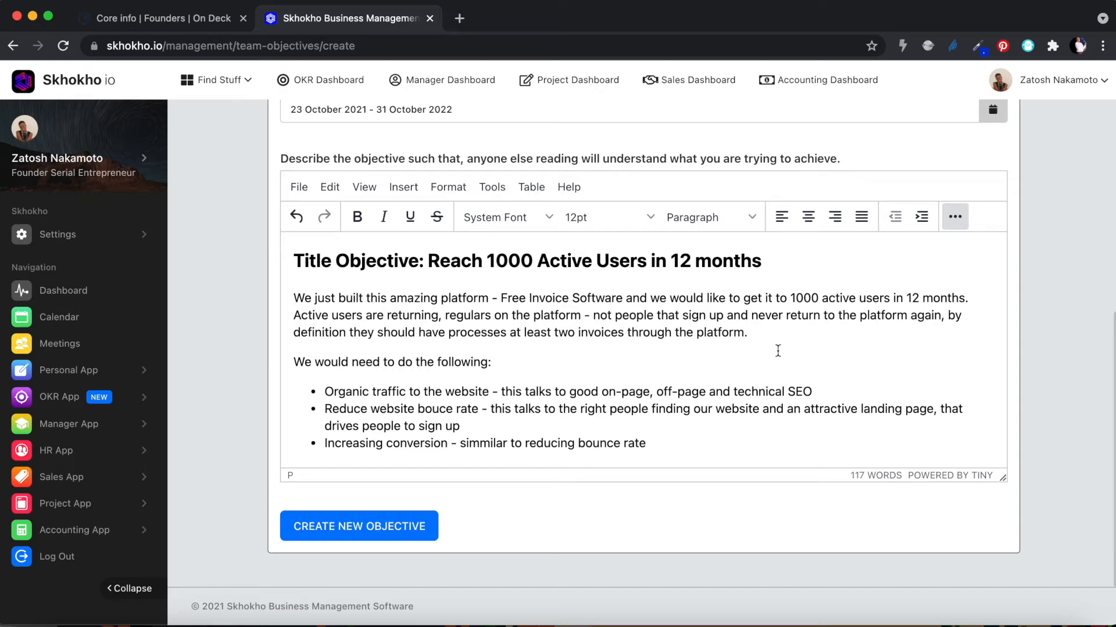
- Review the completed objective form, create the new objective and dismiss the success message
scroll(1033, 279, up, 5)
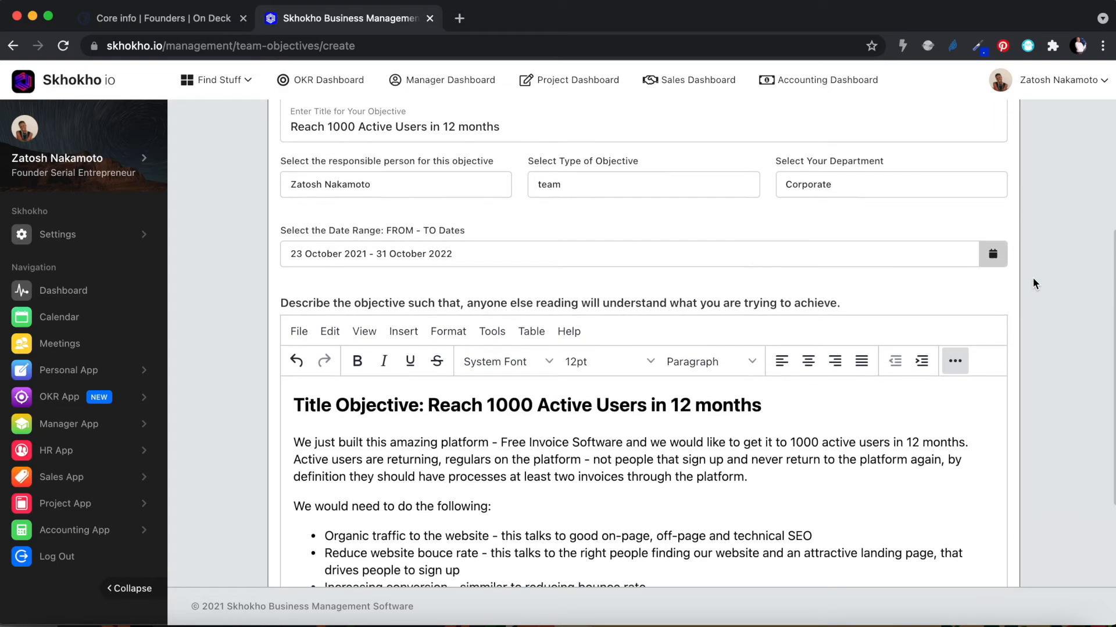
scroll(1033, 283, up, 3)
scroll(1033, 283, down, 5)
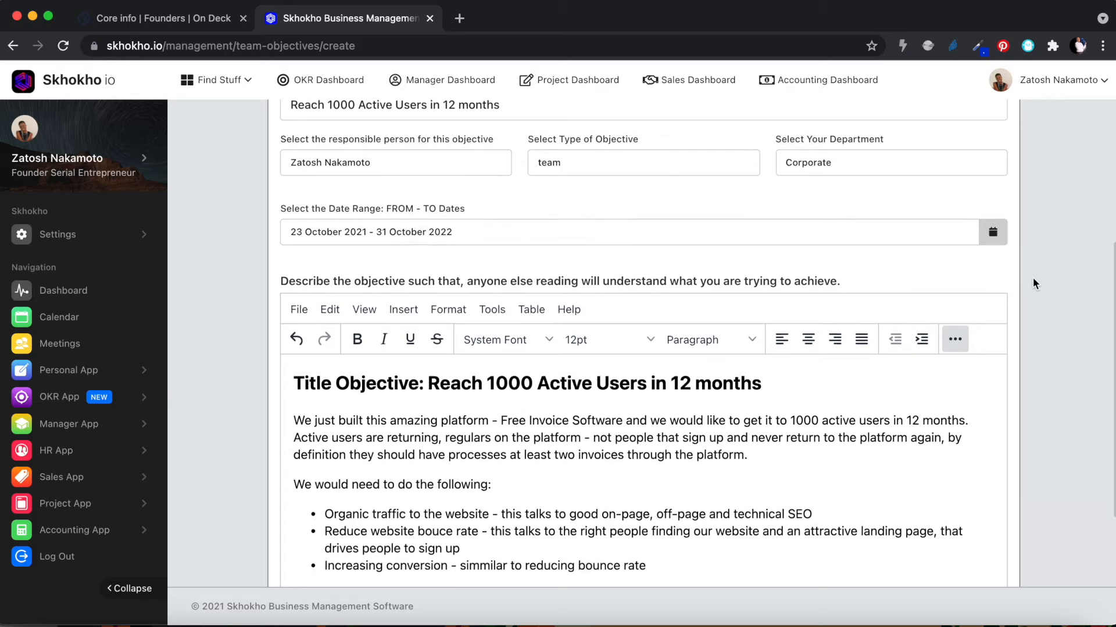
click(354, 541)
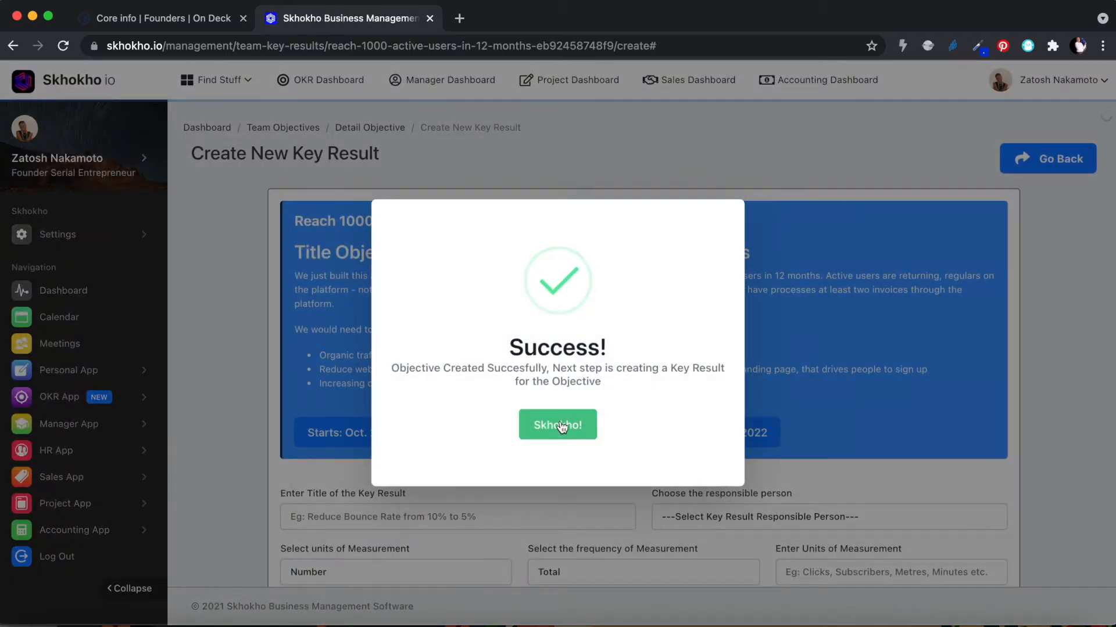
click(559, 425)
- Copy "Drive organic traffic - 500 visits per day in 6 months" from the Keynote slide into the new key result's title
scroll(766, 413, down, 3)
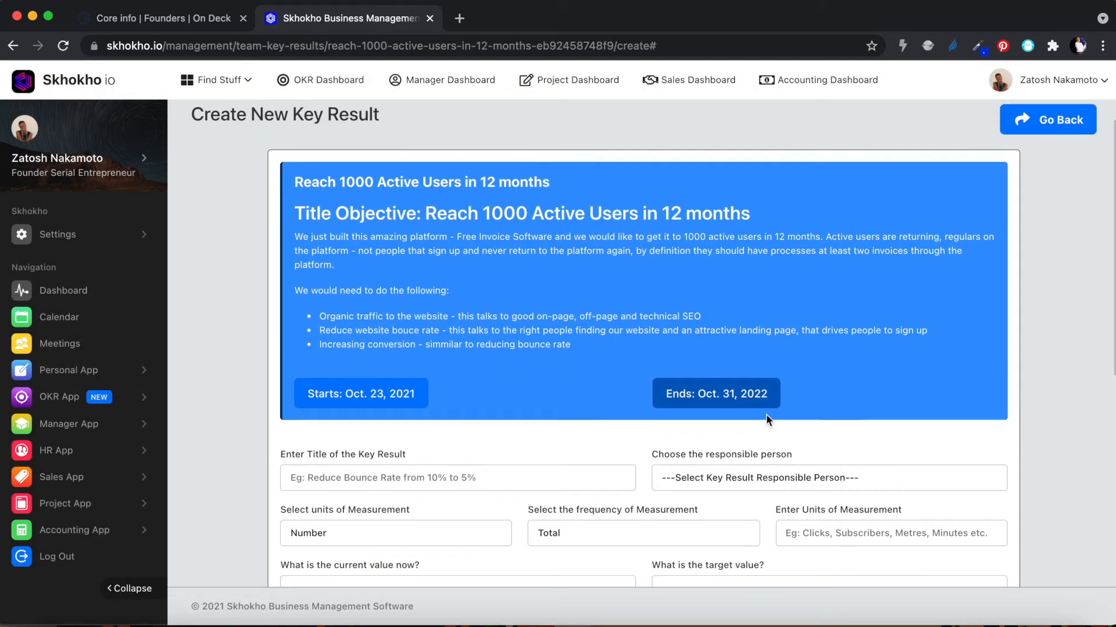
scroll(766, 413, up, 1)
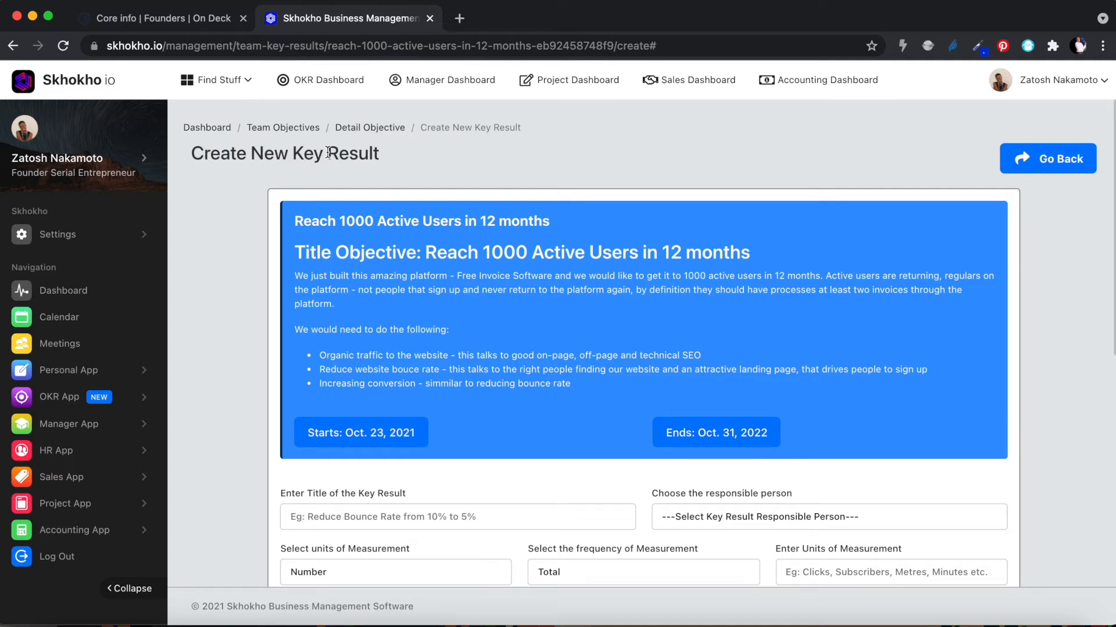
scroll(347, 165, down, 5)
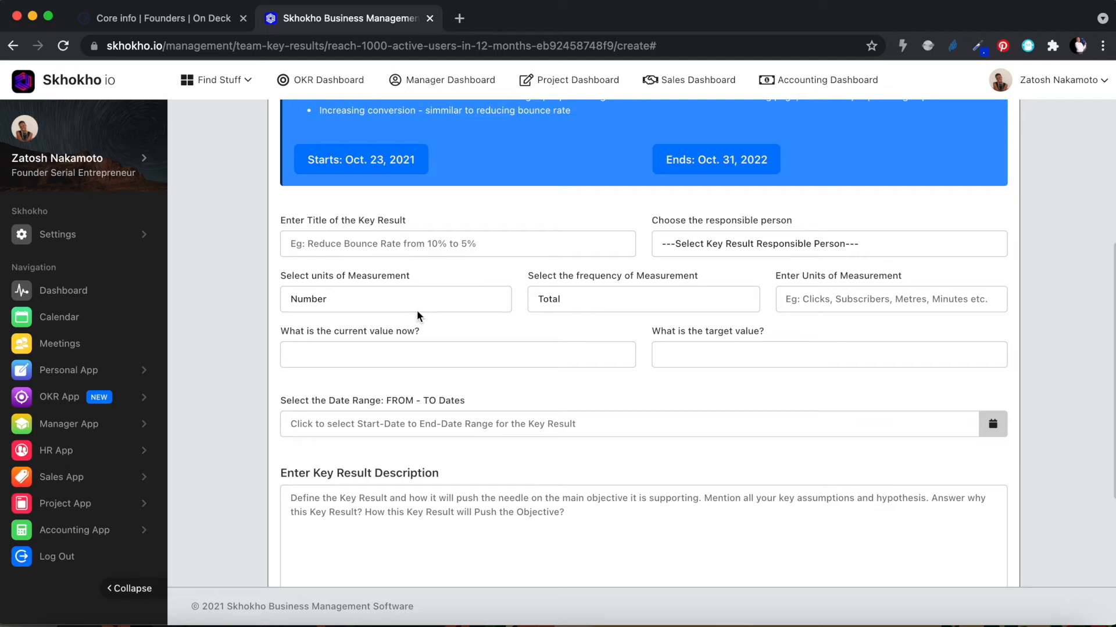
scroll(418, 314, up, 5)
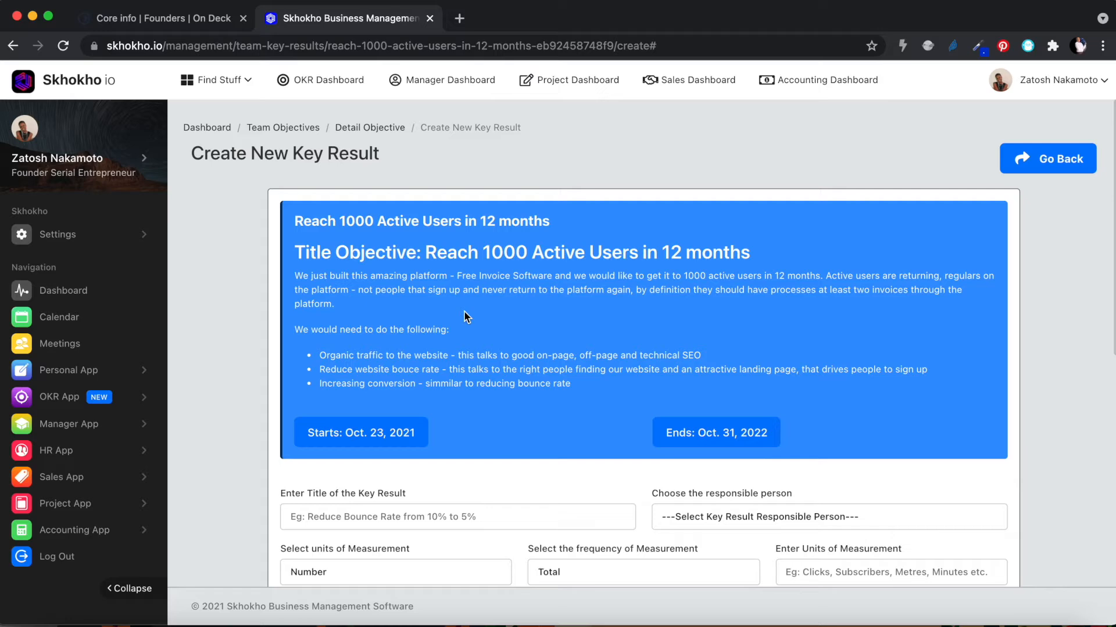
scroll(464, 310, down, 3)
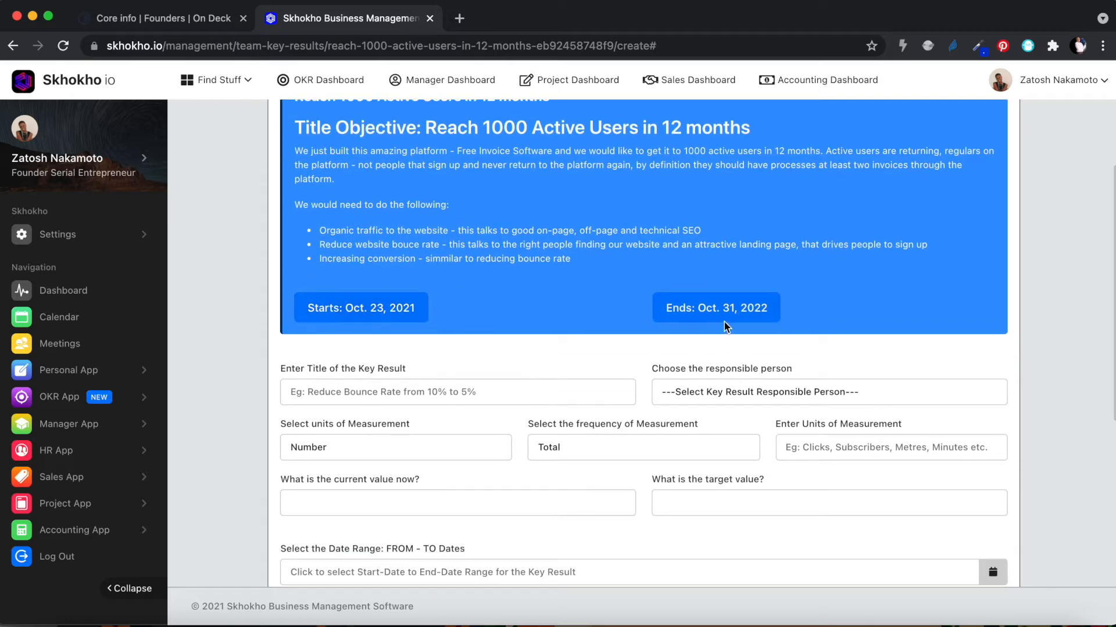
scroll(651, 475, down, 3)
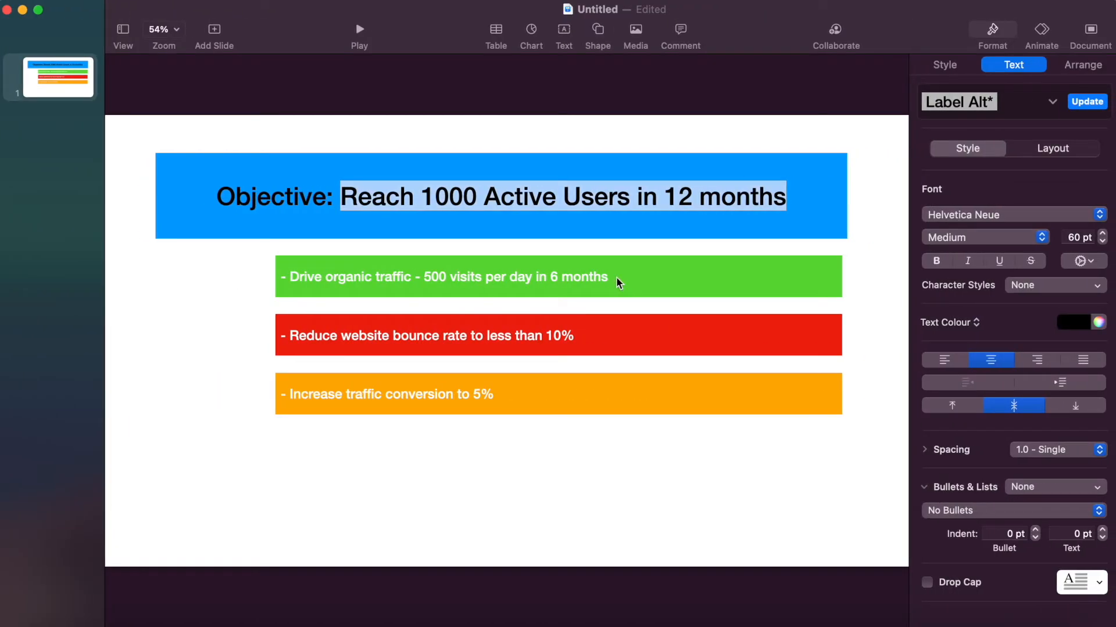
double_click(616, 282)
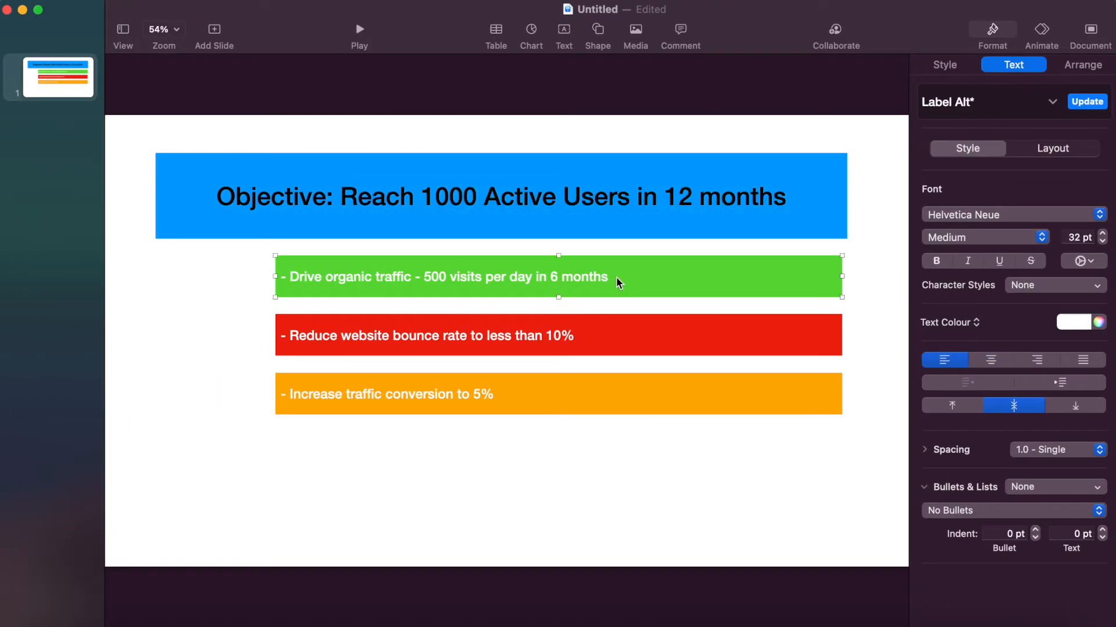
drag(617, 278, 288, 277)
key(super+c)
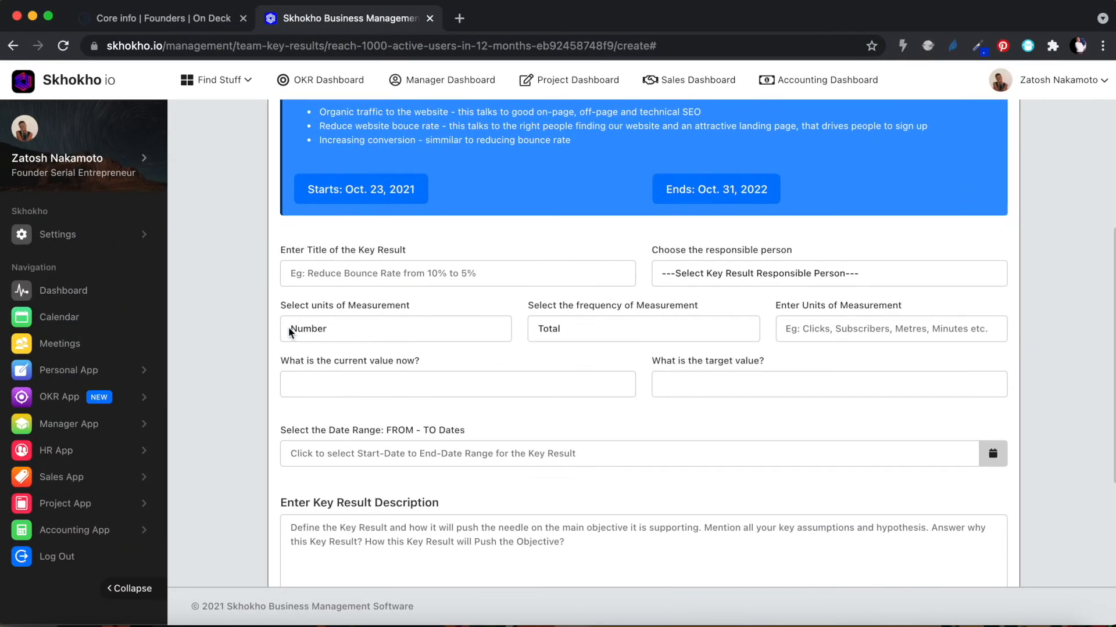
click(346, 273)
key(super+v)
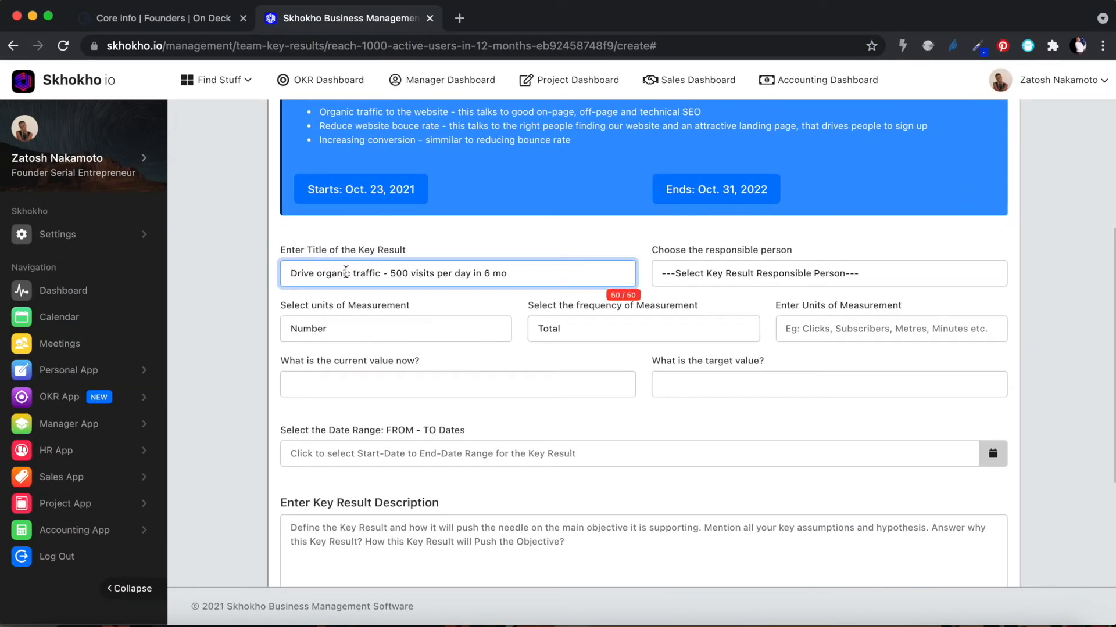
- Shorten the key result title to "Drive organic traffic, 500 visits per day in 6mon"
key(BackSpace)
key(BackSpace)
text(nt)
click(389, 276)
key(BackSpace)
key(BackSpace)
key(BackSpace)
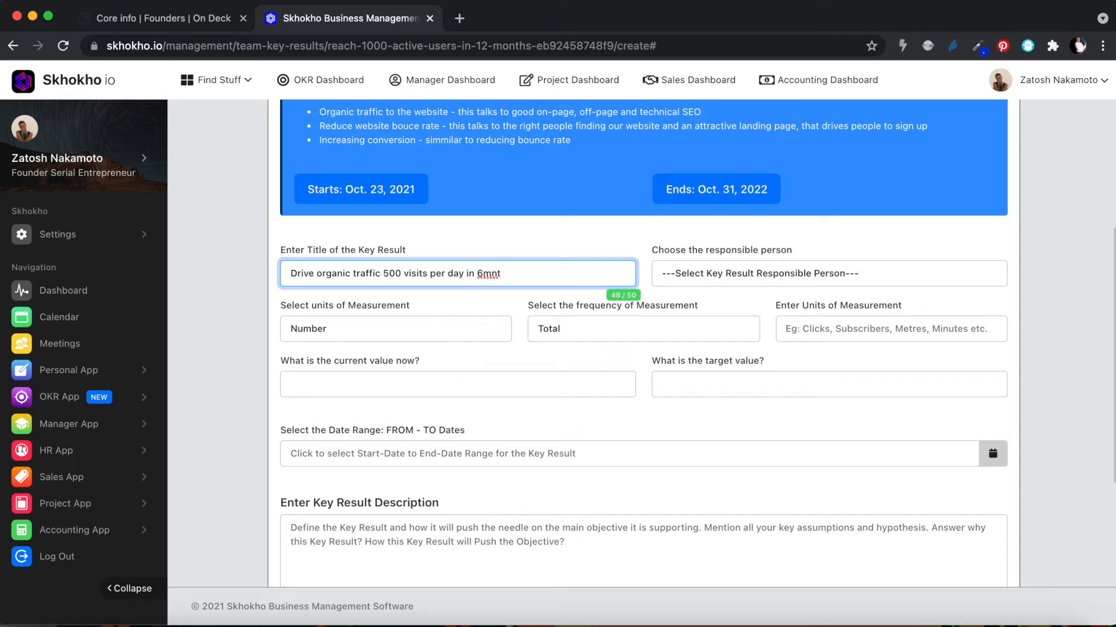
text(,)
click(515, 275)
key(BackSpace)
text(ths)
key(BackSpace)
key(BackSpace)
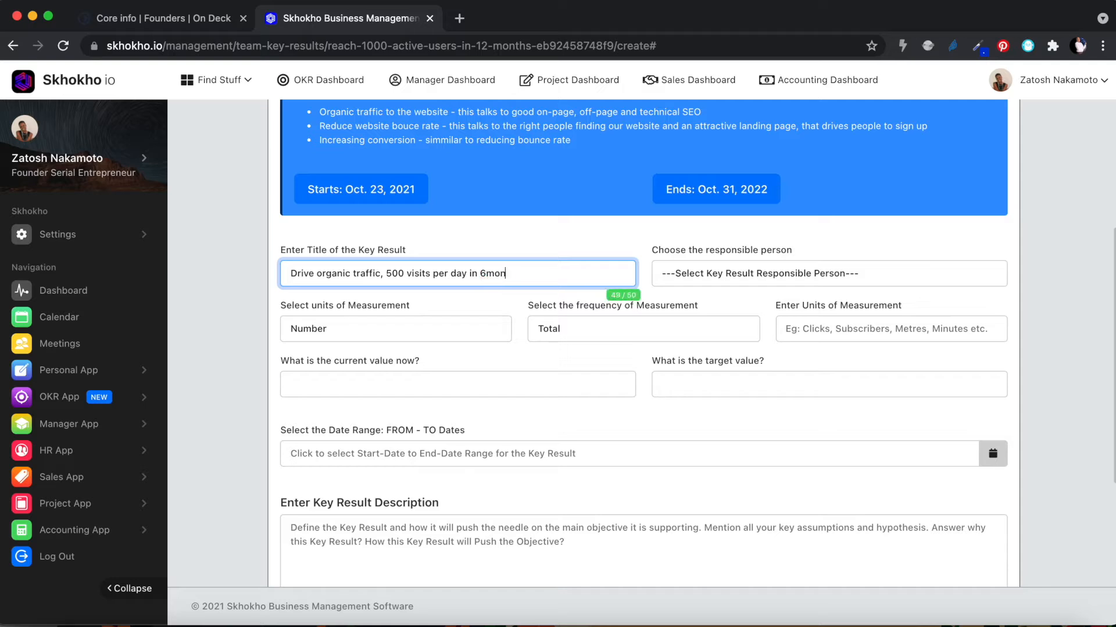
- Make the logged-in user responsible for the key result and set its measurement to Number with a Daily frequency
click(732, 278)
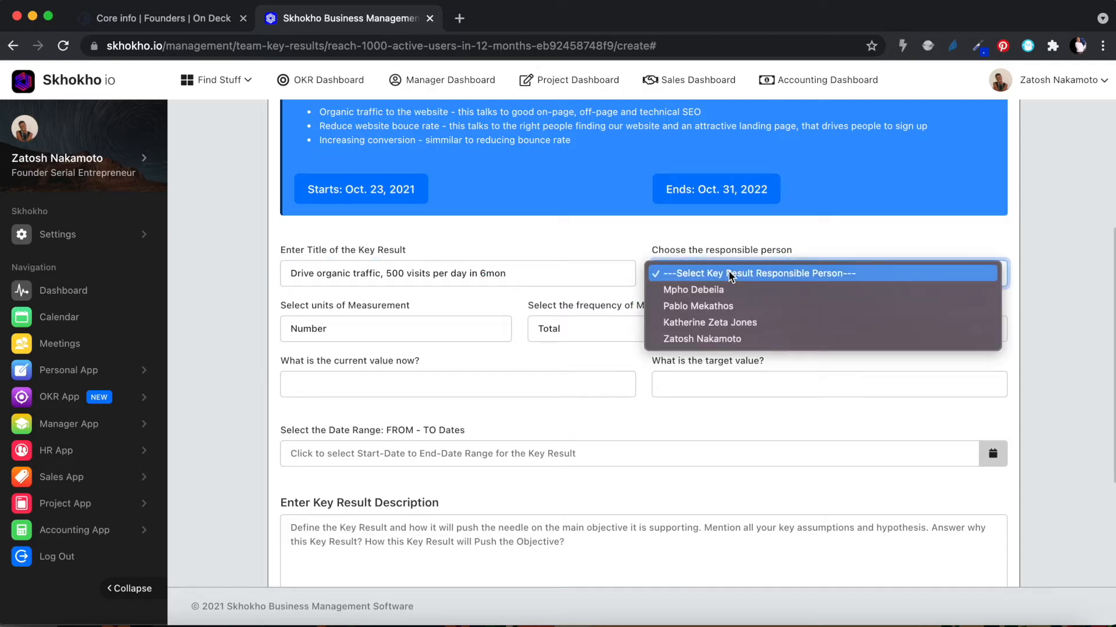
click(708, 340)
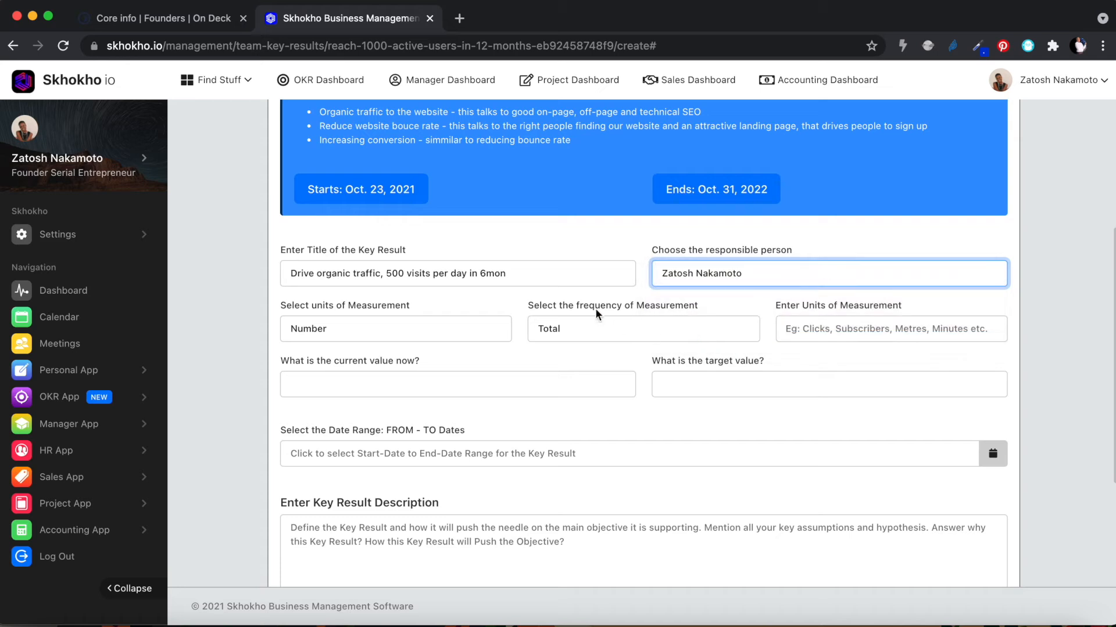
click(399, 329)
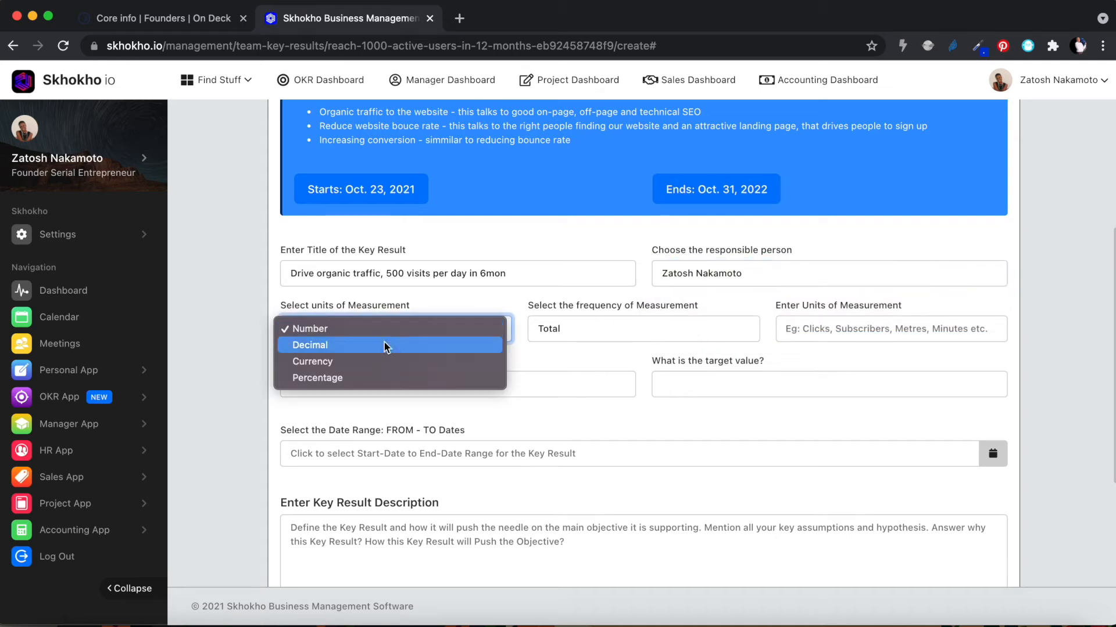
click(366, 330)
click(580, 326)
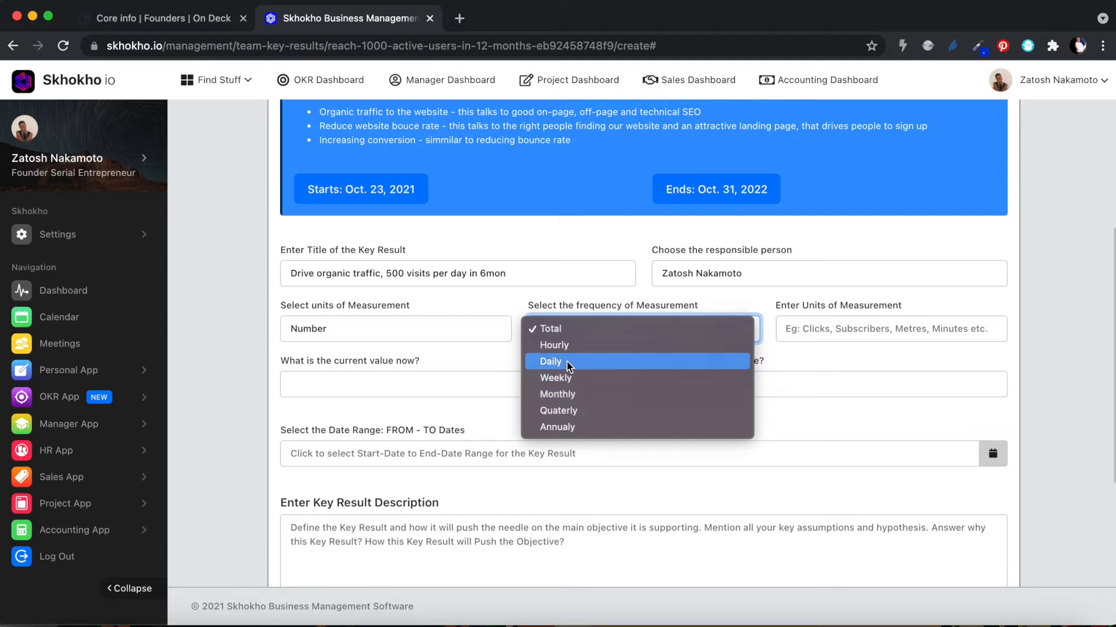
click(567, 363)
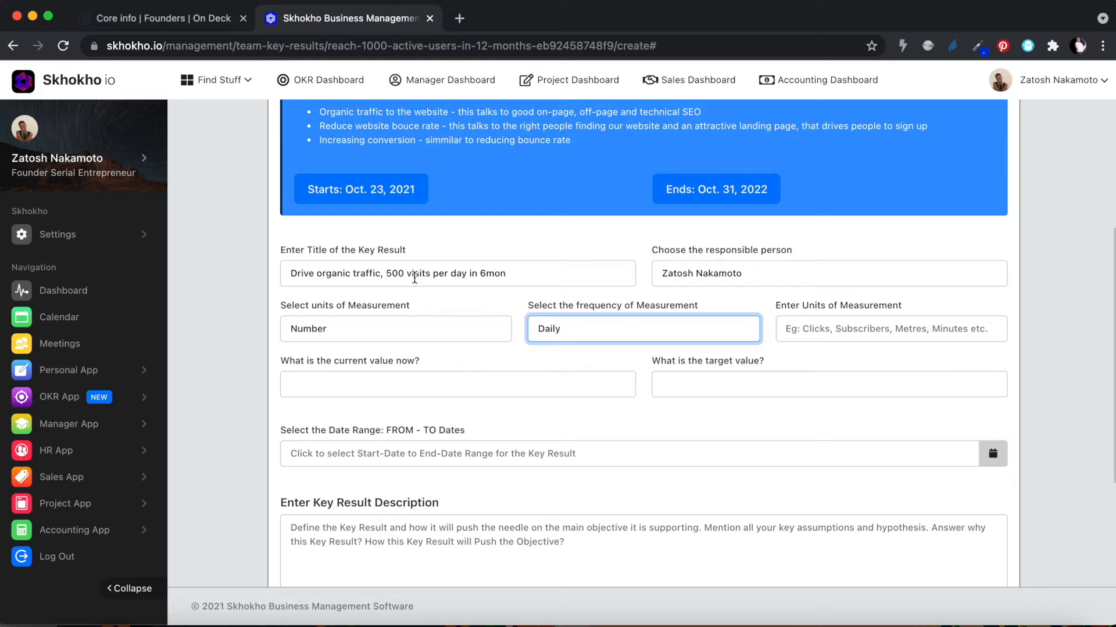
- Enter "visits" as the key result's unit, with a current value of 4 and a target value of 500
click(811, 326)
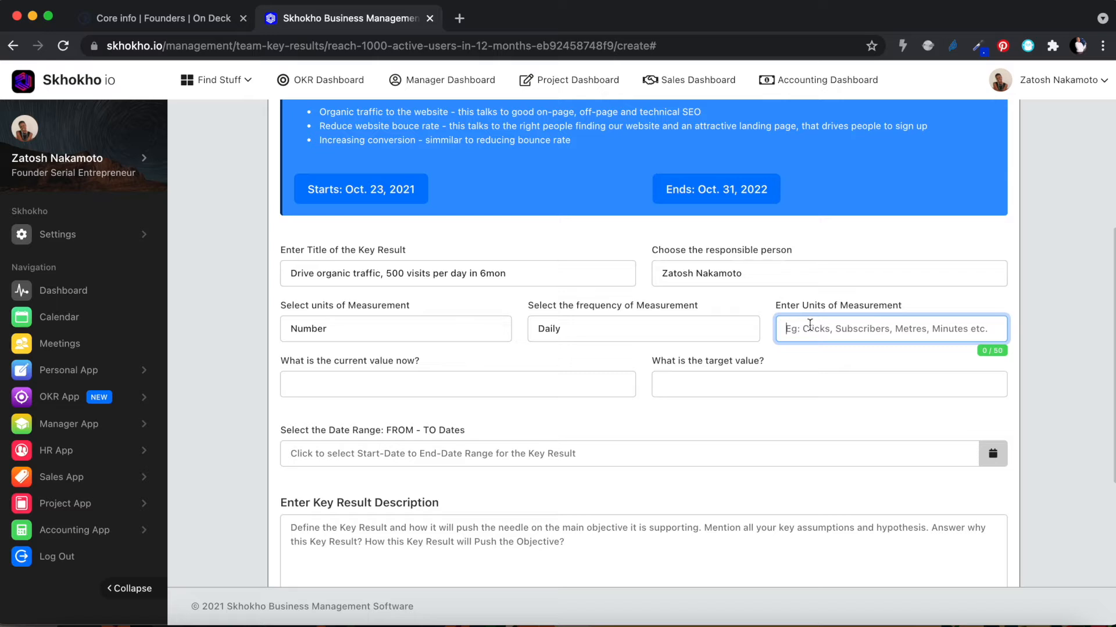
text(visits)
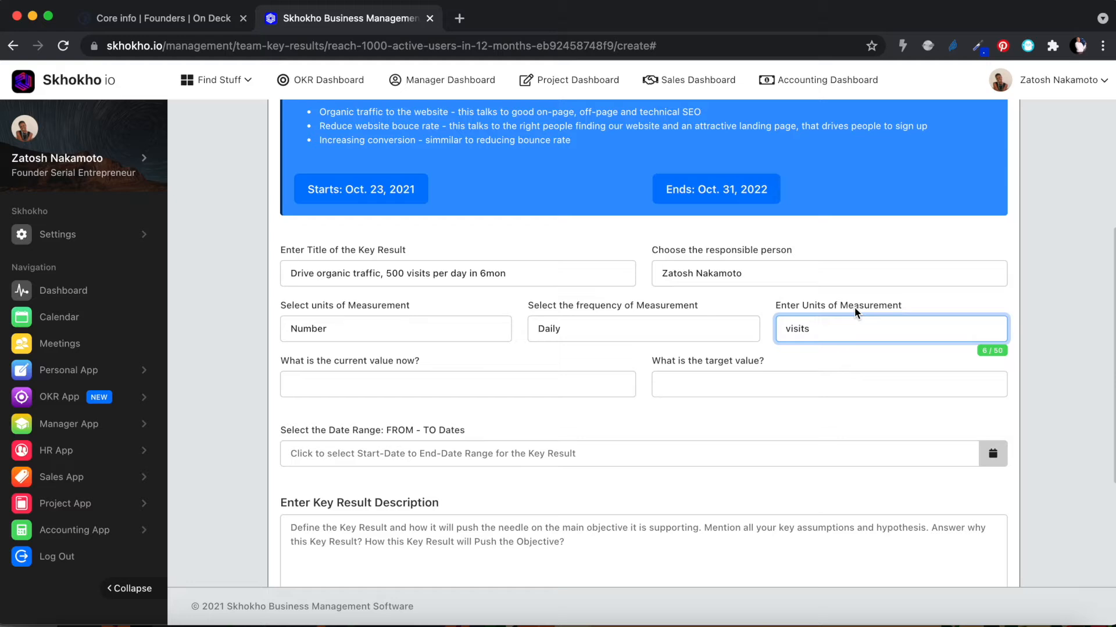
click(413, 386)
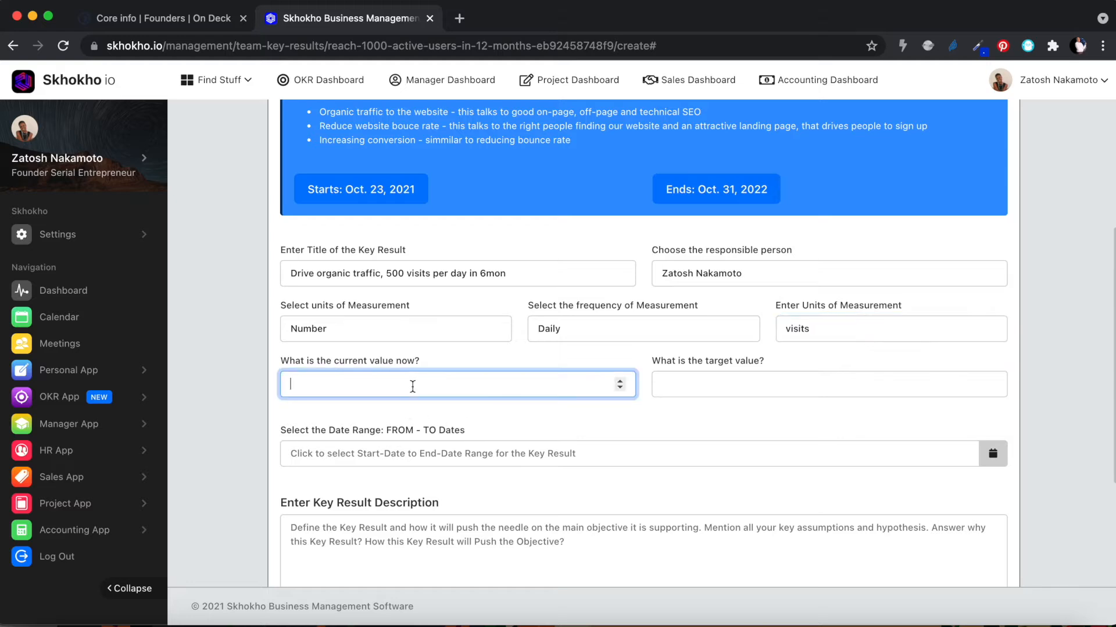
text(4)
click(698, 388)
text(500)
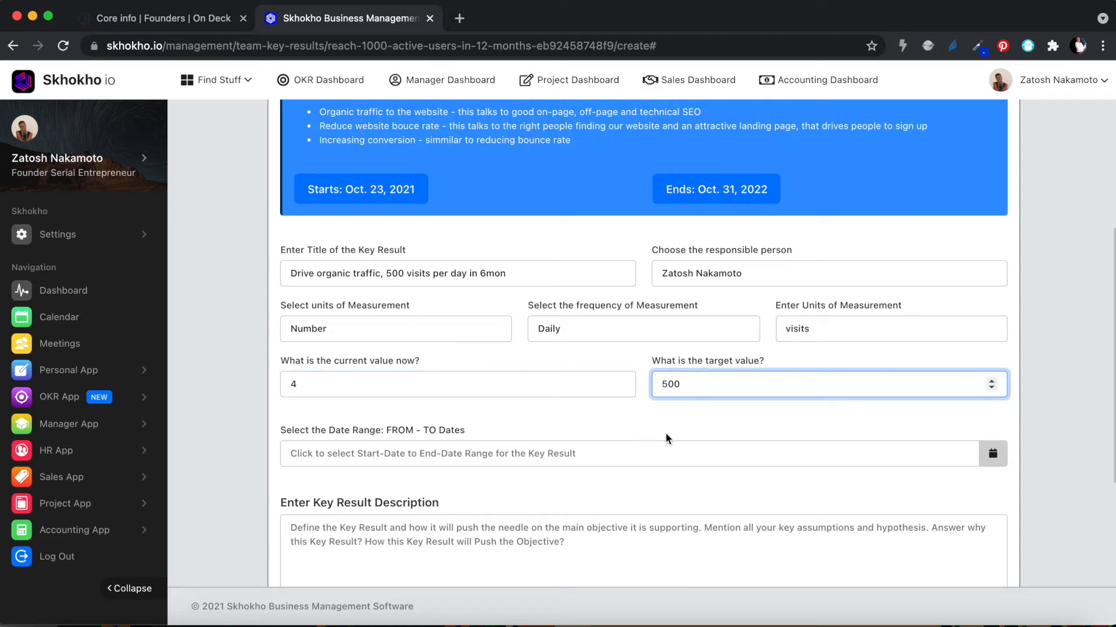
- Set the key result's date range to 23 October 2021 - 30 April 2022
scroll(596, 440, down, 1)
scroll(596, 440, down, 3)
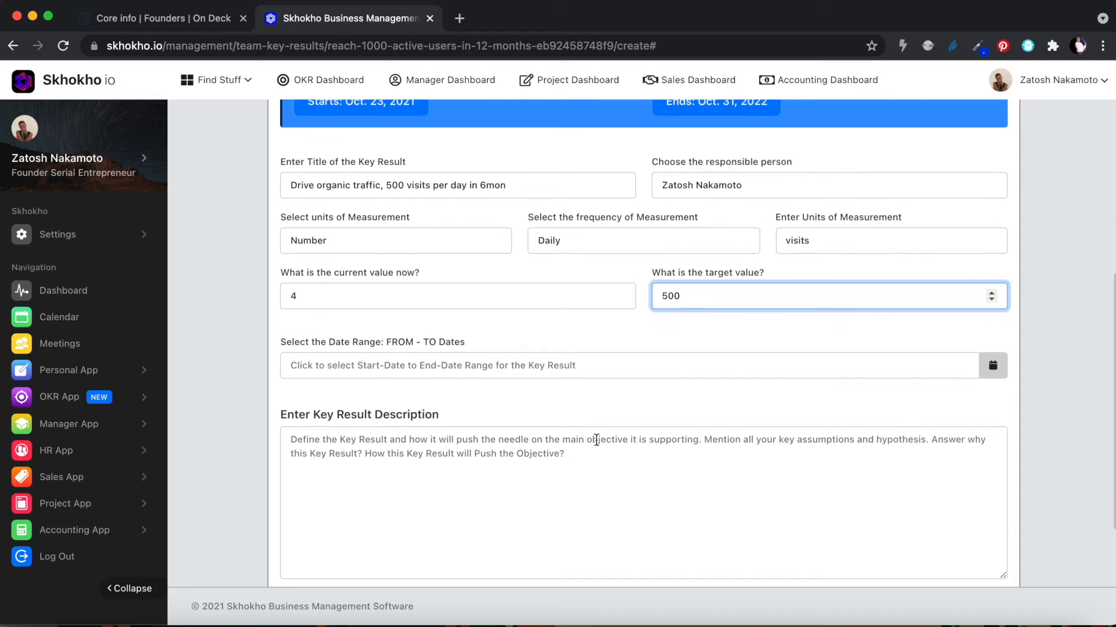
click(596, 365)
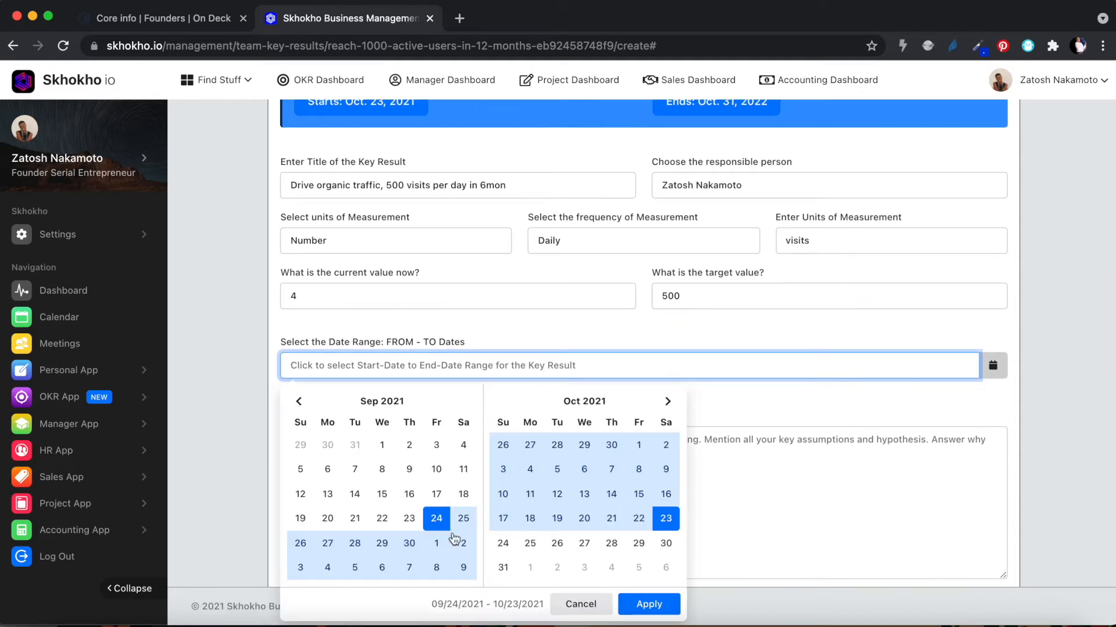
click(666, 520)
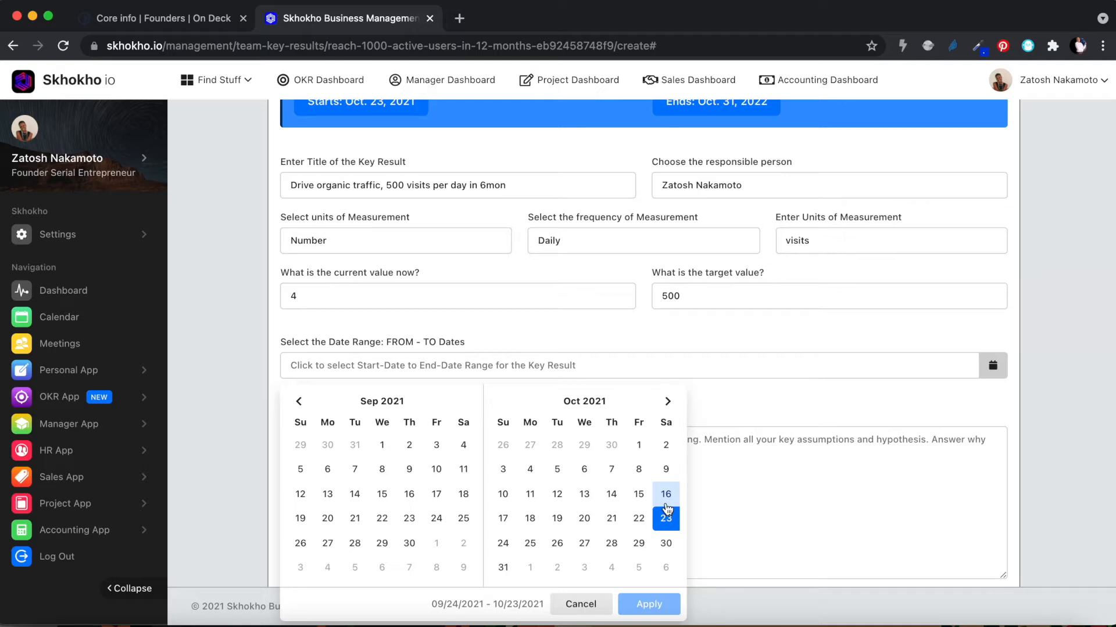
click(668, 402)
click(669, 404)
click(669, 404)
click(670, 404)
click(670, 404)
click(670, 404)
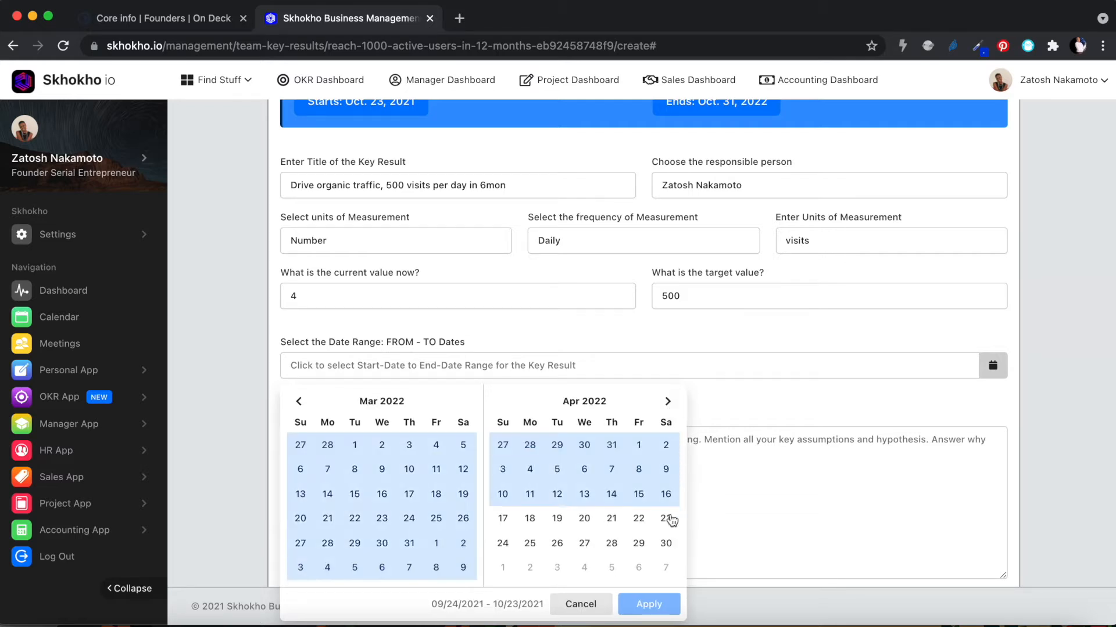
click(668, 544)
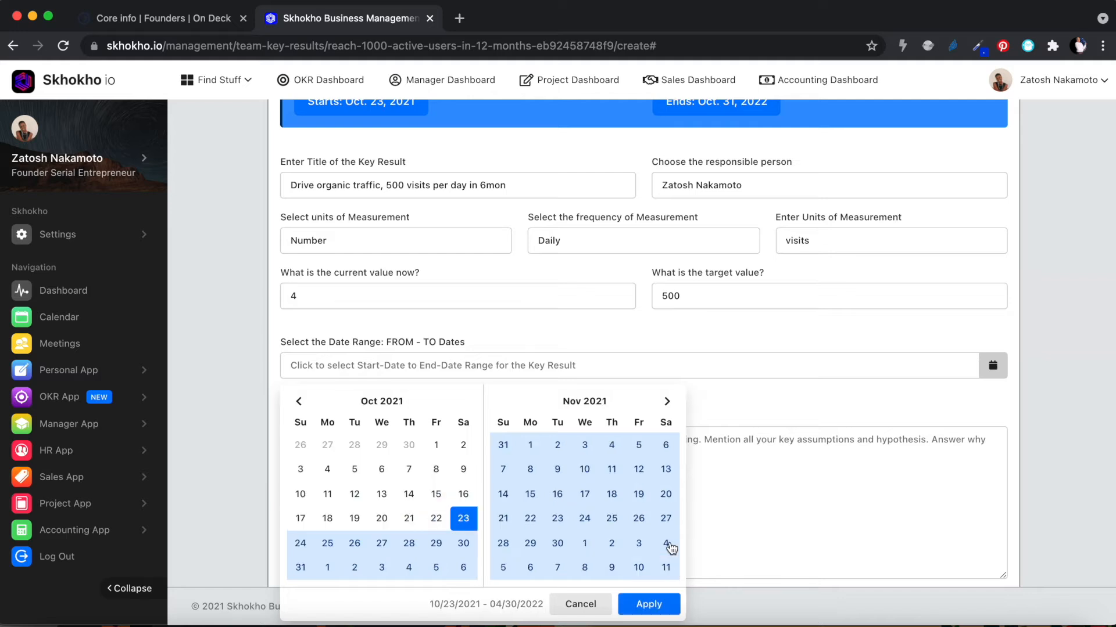
click(649, 604)
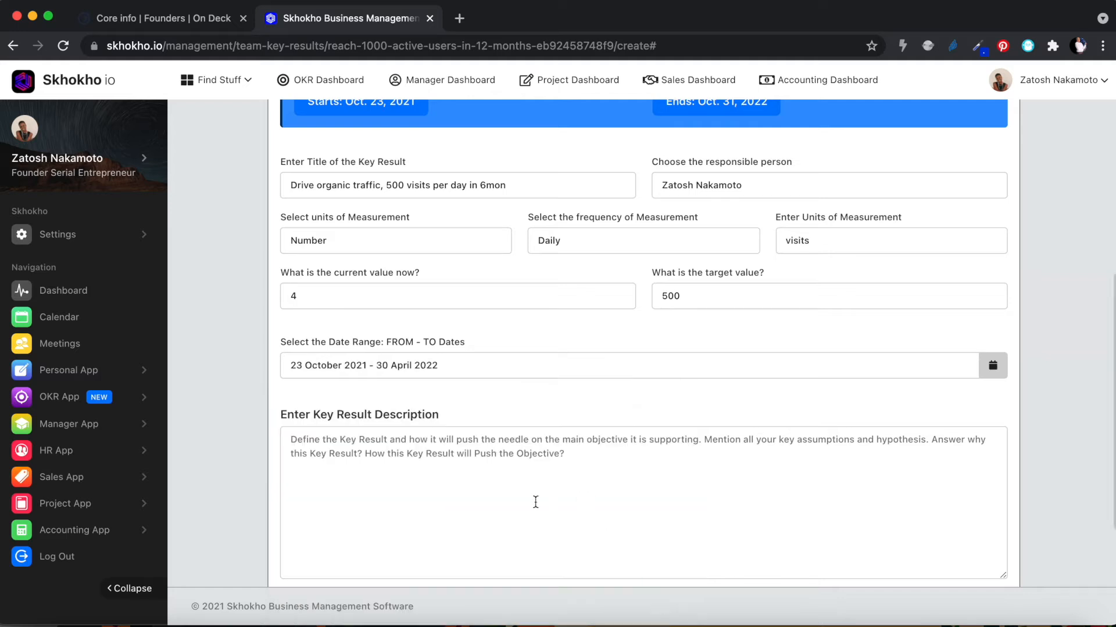
- Begin the key result description with the line "Drive organic traffic through good SEO."
scroll(536, 501, down, 2)
click(502, 419)
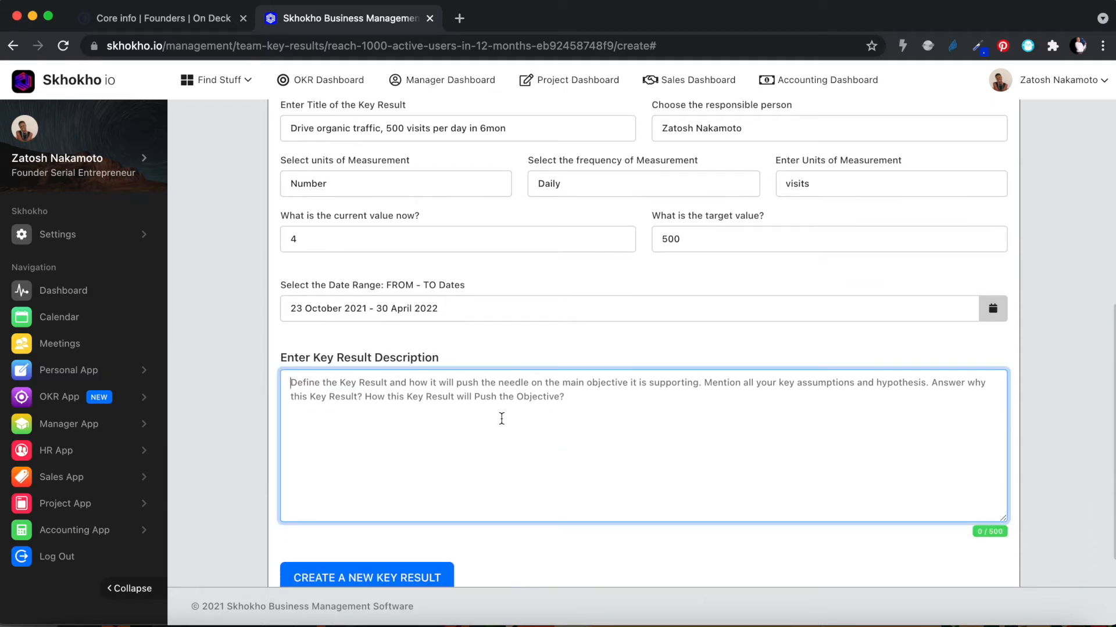
text(Drive or)
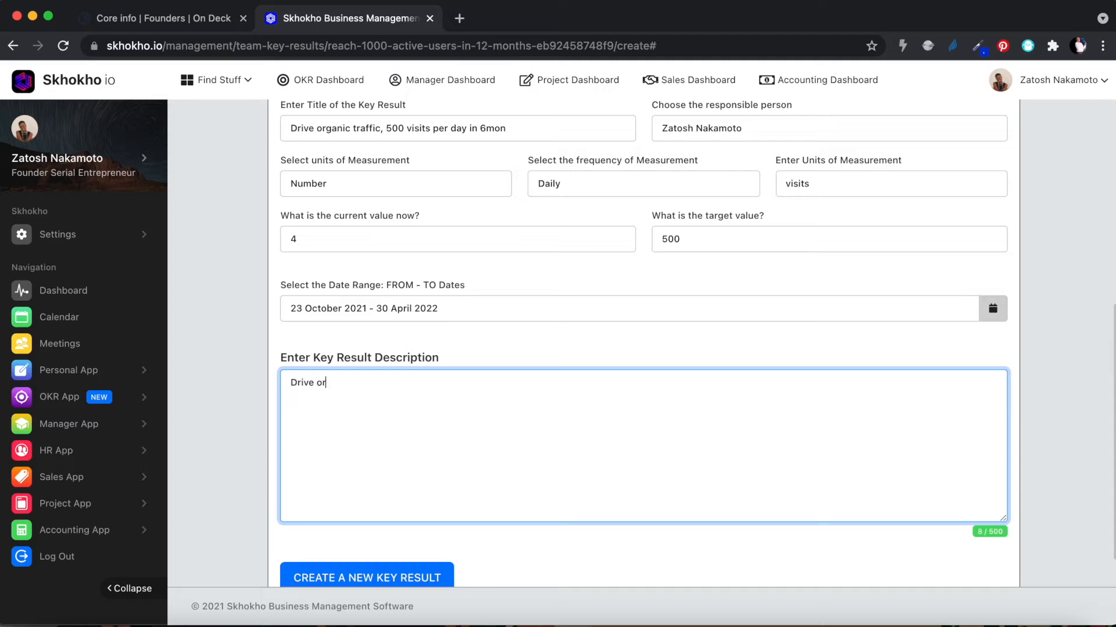
text(ganic traffic through good SEO.)
key(Return)
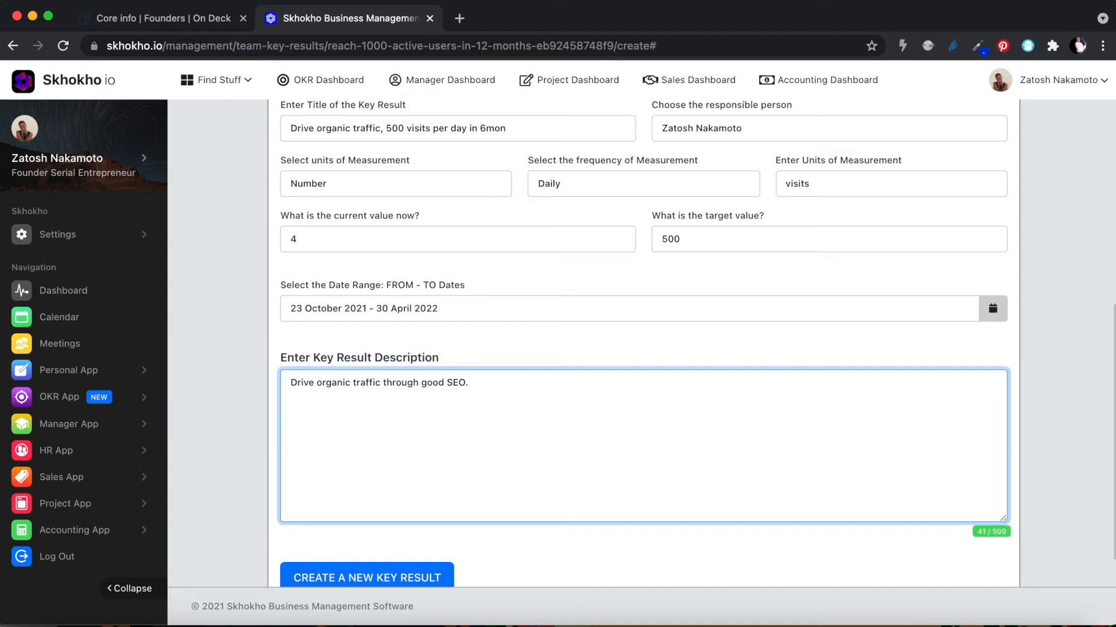
text(Bui)
key(BackSpace)
key(BackSpace)
key(BackSpace)
- Add the description line "Make sure the on-page seo and selected keywords are good, low competition and high traffic (key word research)"
text(Make sur)
key(BackSpace)
key(BackSpace)
text(ure the onppage seo)
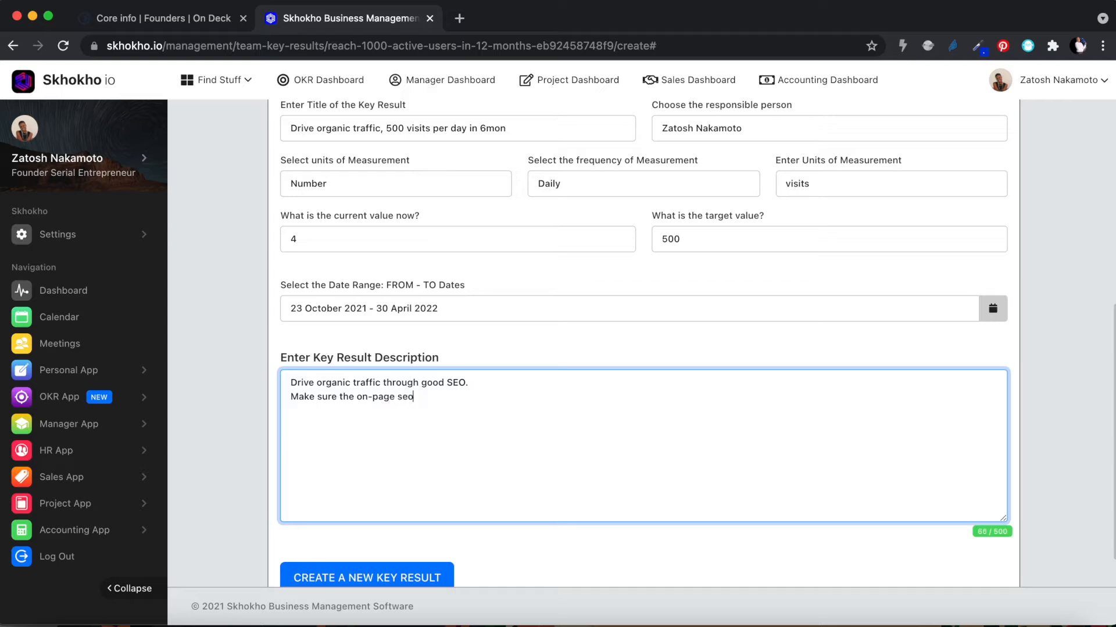
text( and selected eywords)
key(BackSpace)
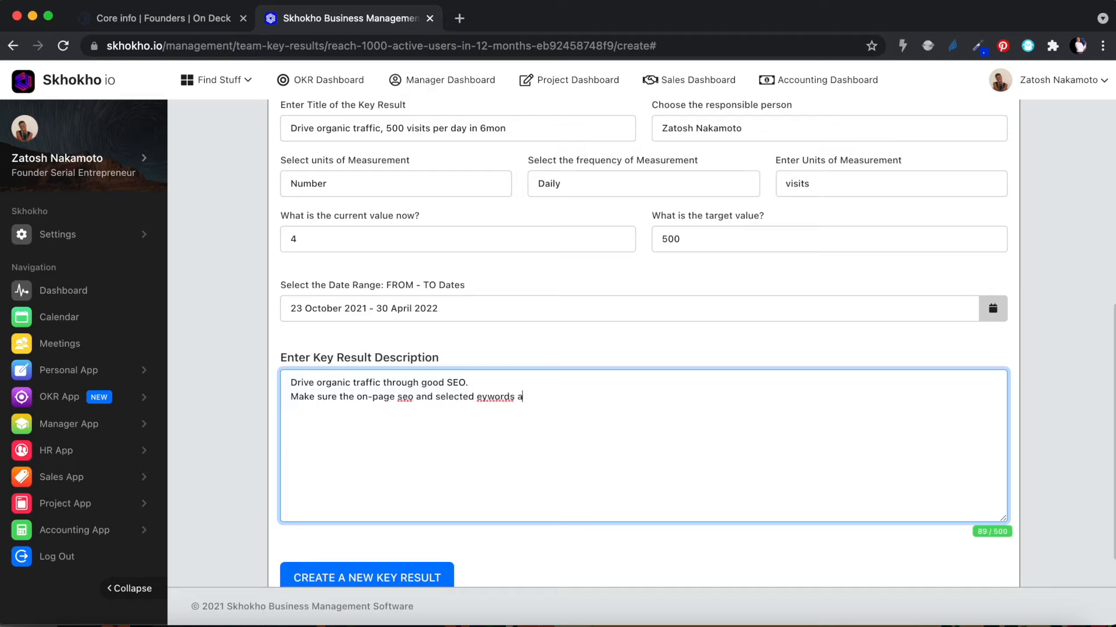
key(BackSpace)
key(BackSpace)
key(BackSpace)
key(BackSpace)
key(BackSpace)
key(BackSpace)
text(keywords are good,)
text(low competit)
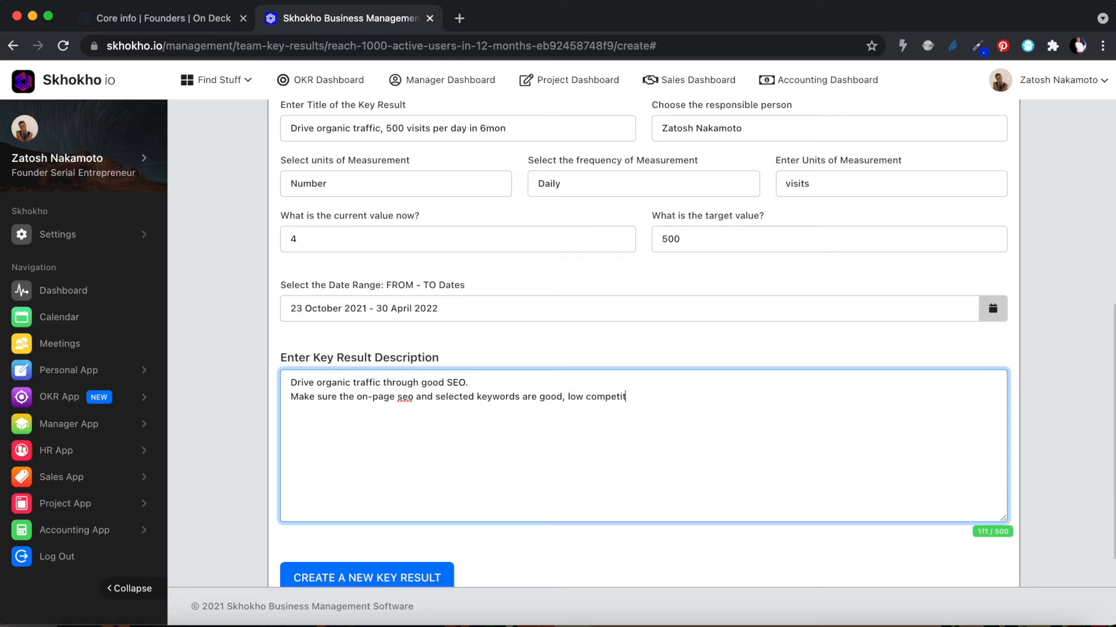
key(BackSpace)
text(tition and high traf)
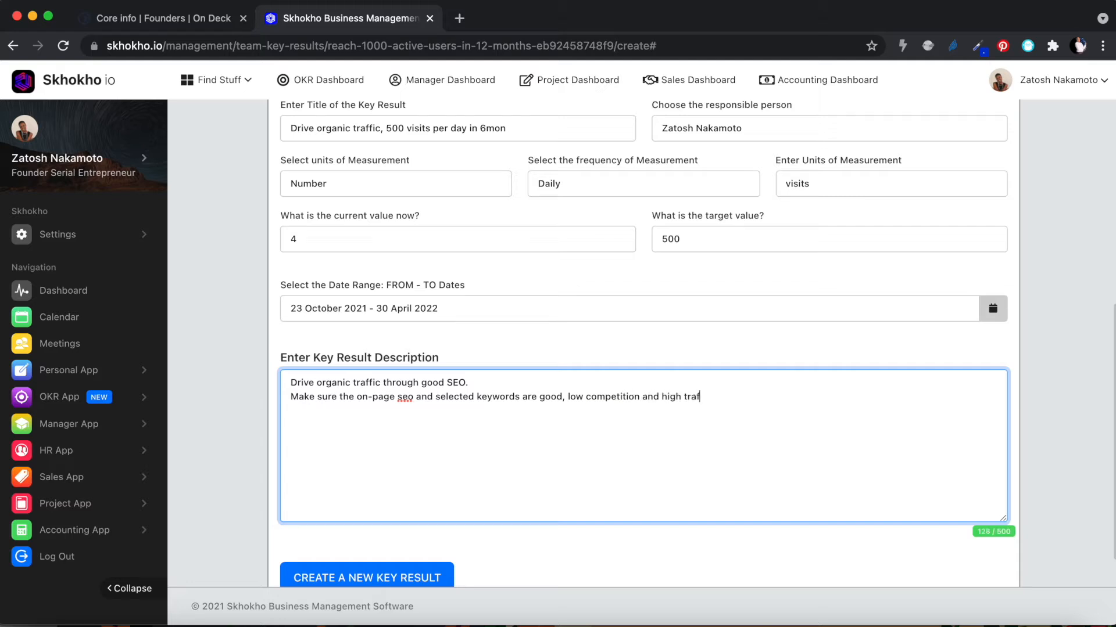
text(fic (key word research))
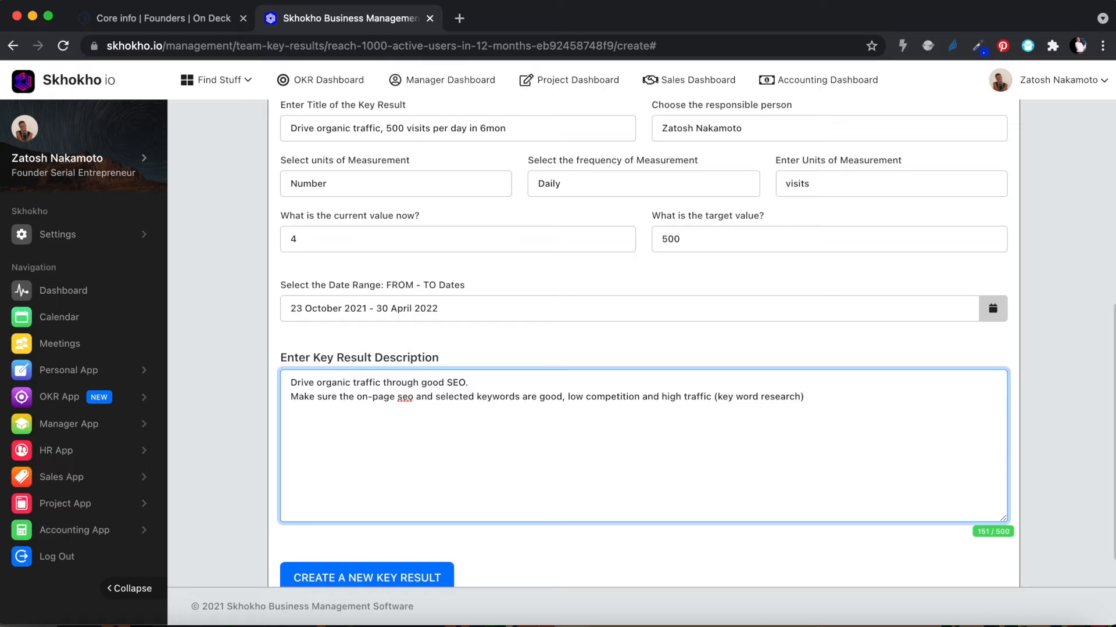
- Add two more description lines, "Build the technical SEO" and "Increase page loading speed"
key(Return)
text(Build the technical SEO)
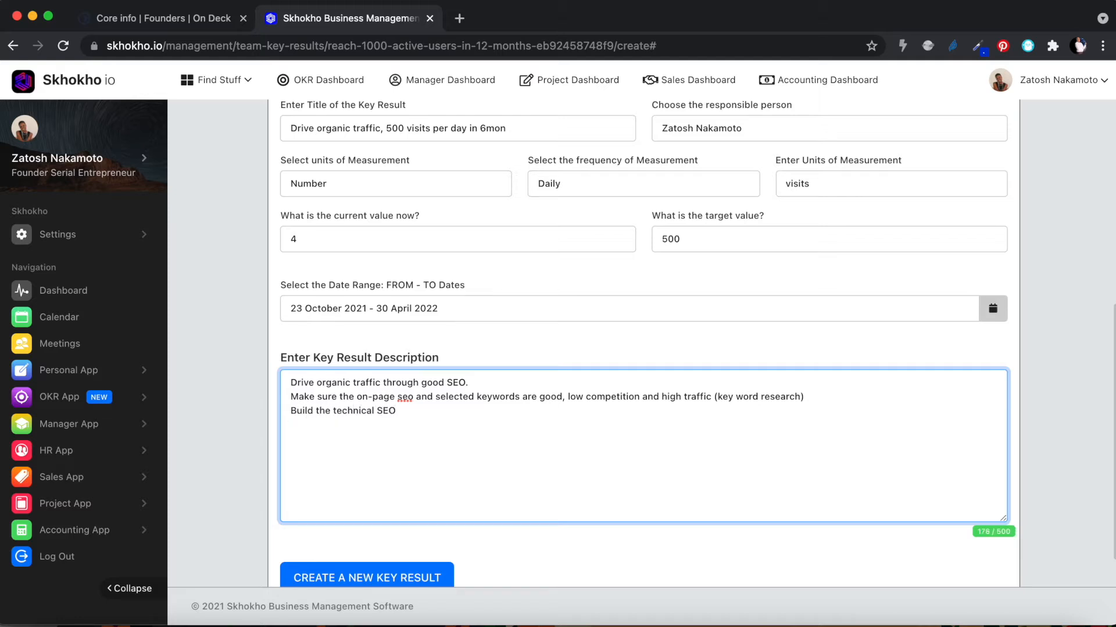
text(Increase page lpading spe)
key(BackSpace)
key(BackSpace)
key(BackSpace)
key(BackSpace)
key(BackSpace)
key(BackSpace)
key(BackSpace)
key(BackSpace)
key(BackSpace)
text(oading speed)
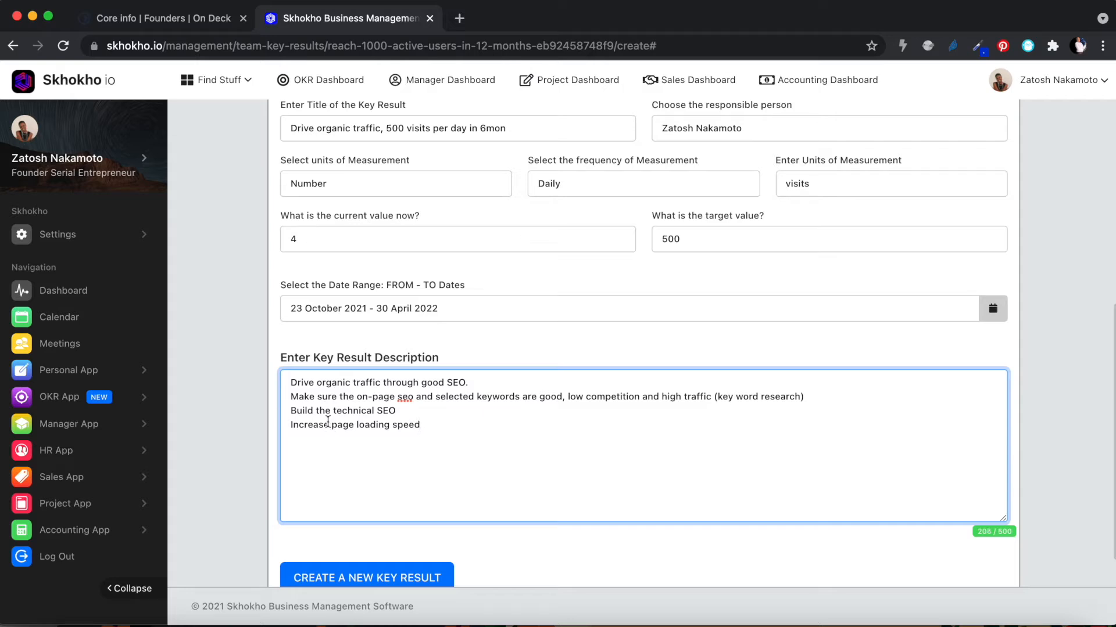
- Reword the last description line as "Decrease page loading speed - google page speed insights score of 90%+" and capitalise "SEO" in the second line
drag(327, 422, 287, 422)
text(Descrese)
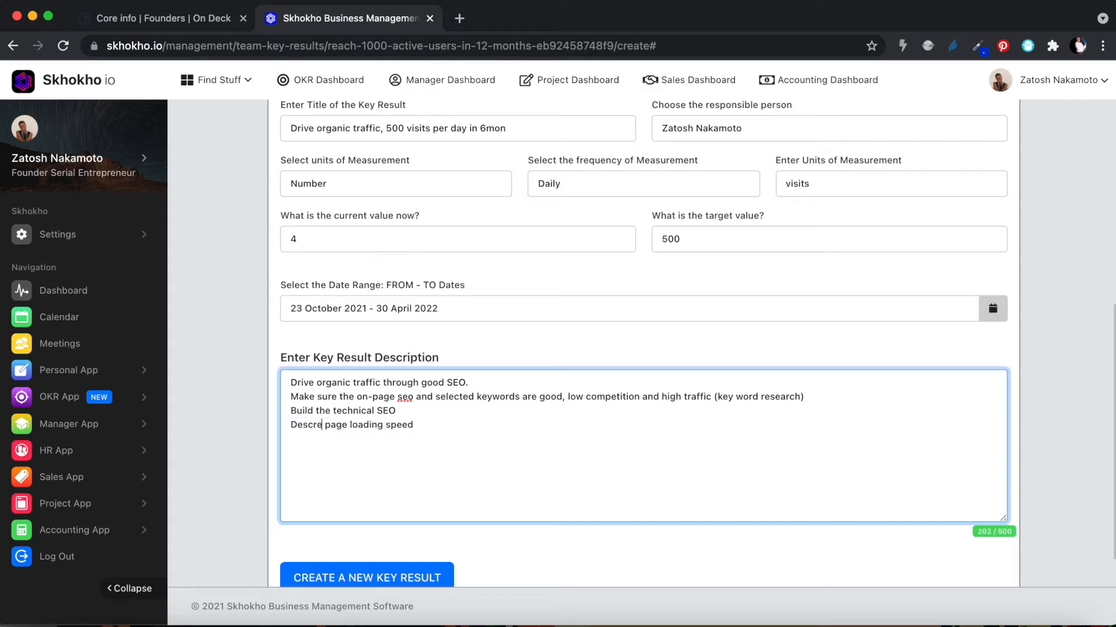
click(451, 424)
text(- google )
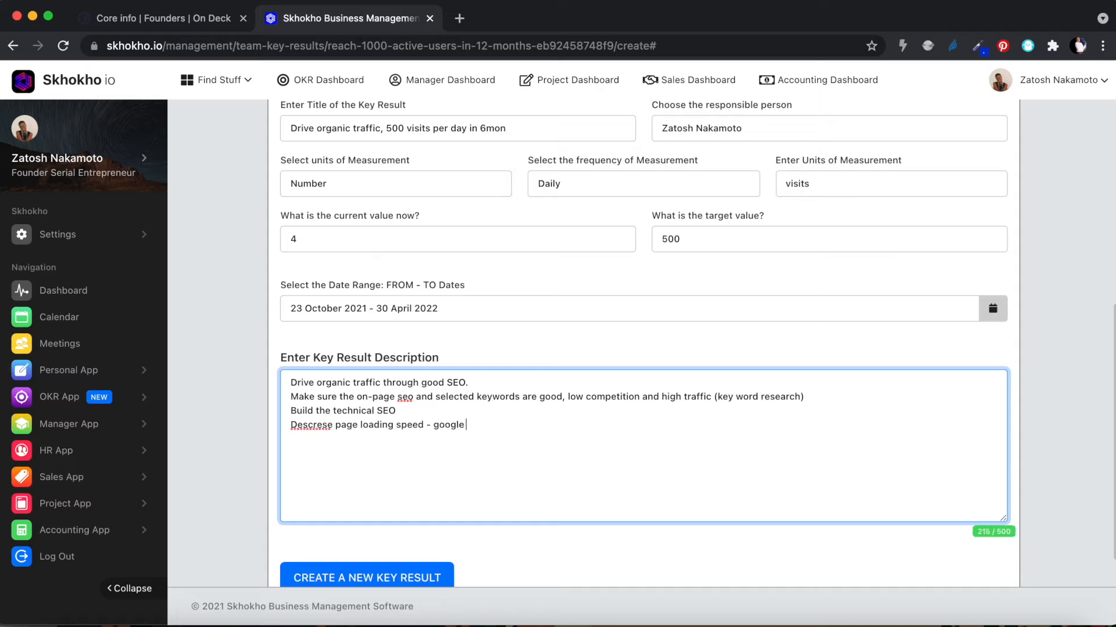
text(page speed insights score of)
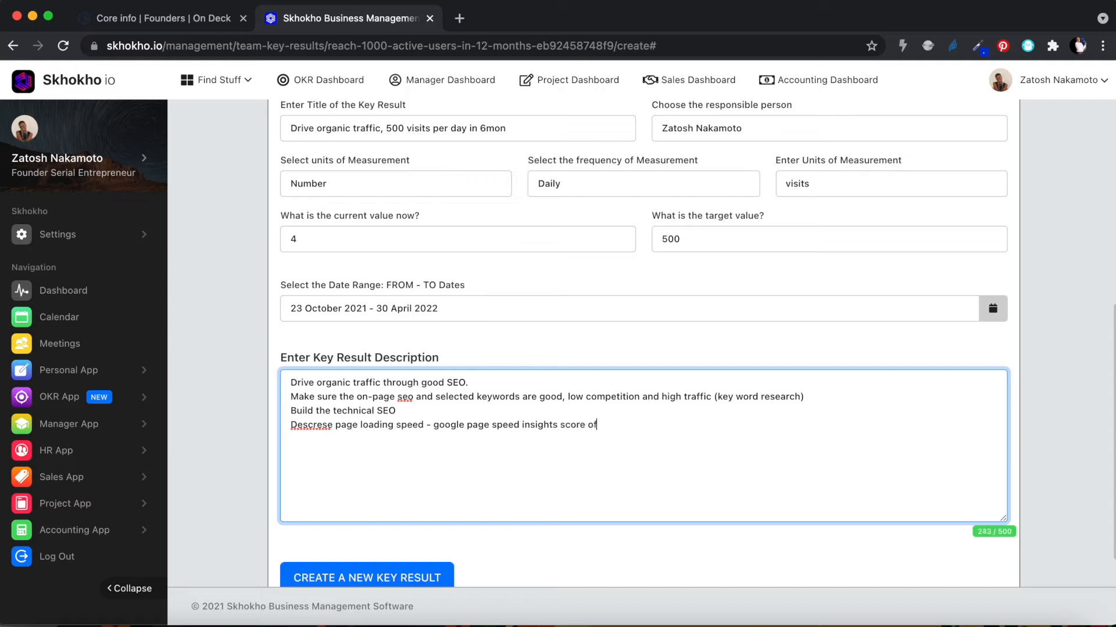
text( 90%)
double_click(329, 425)
text(Decrease)
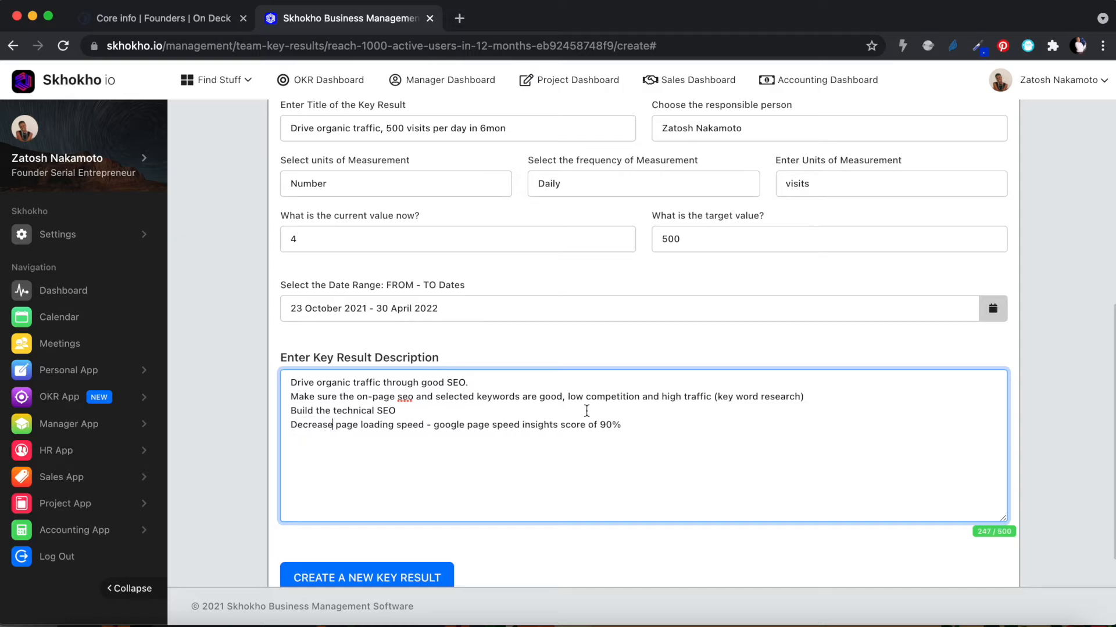
click(642, 423)
text(+)
double_click(405, 397)
text(SEO)
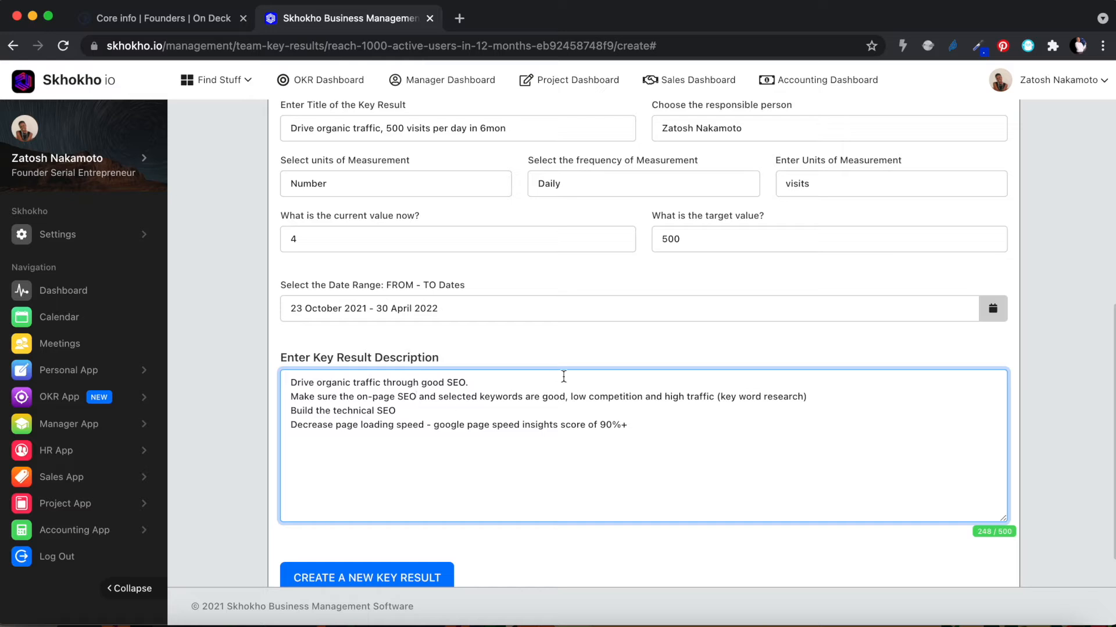
- Start a new description line reading "Build back-links (high quality," below the page loading speed line
click(632, 427)
click(647, 425)
key(Return)
text(Build back-links)
text((high quality, )
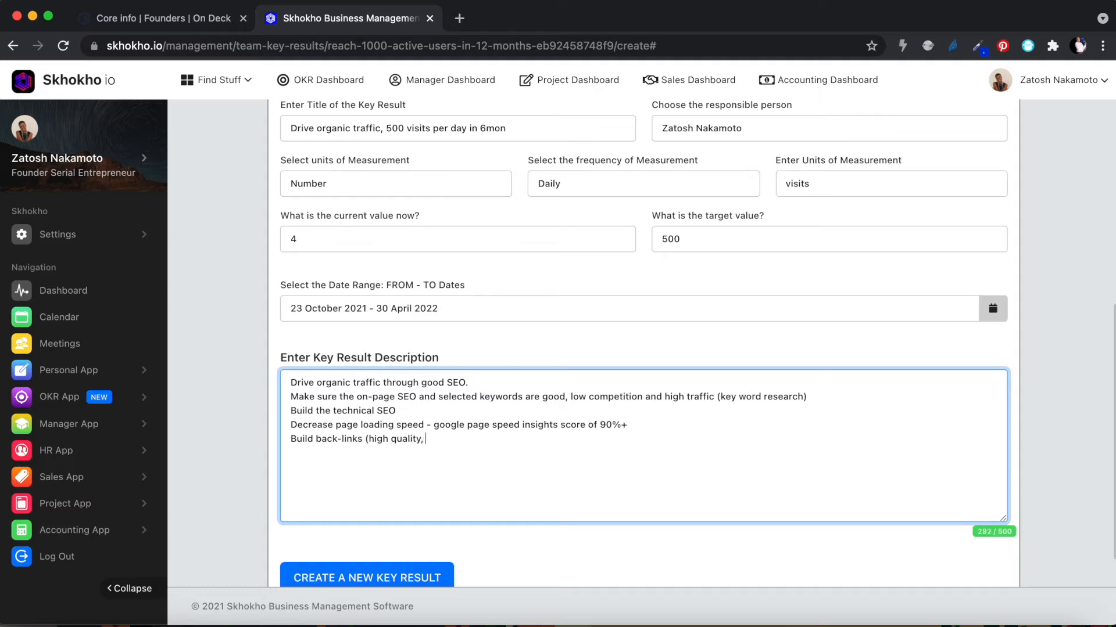
text(b)
text(log posts,)
key(BackSpace)
key(BackSpace)
key(BackSpace)
key(BackSpace)
key(BackSpace)
key(BackSpace)
key(BackSpace)
key(BackSpace)
key(BackSpace)
key(BackSpace)
key(BackSpace)
- Complete the back-links line with "guest posts)", leaving out any mention of registering the app
text(guest posts, resigter app on )
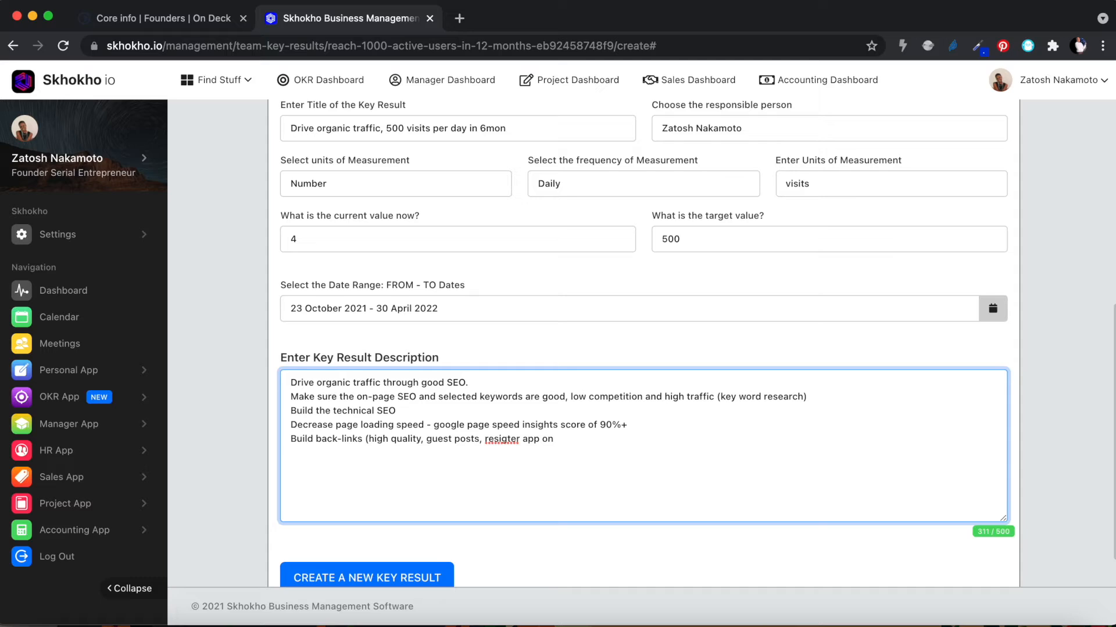
text(all the)
drag(615, 437, 482, 439)
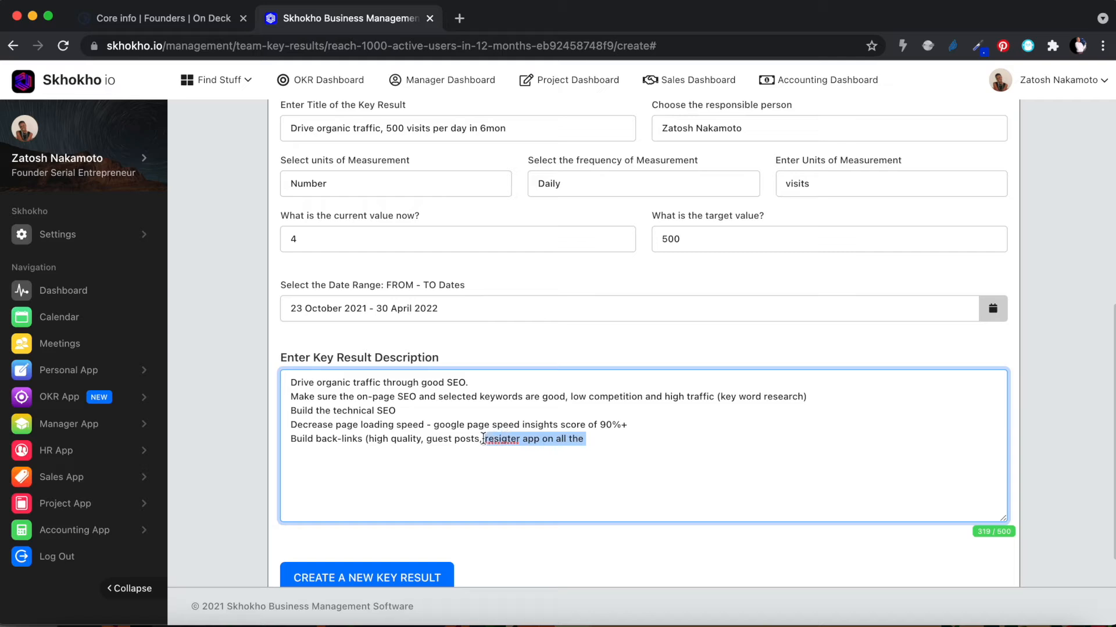
key(BackSpace)
text() )
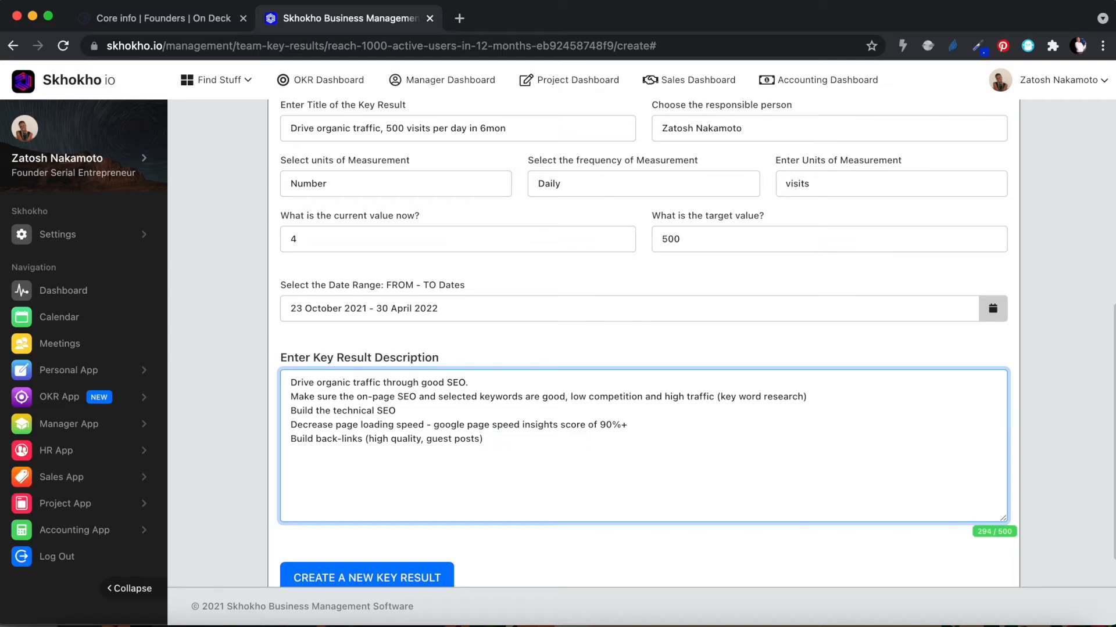
- Add the description line "Register the app on all the app platforms like - Capterra, Appsumo -----"
text(REgister the ap)
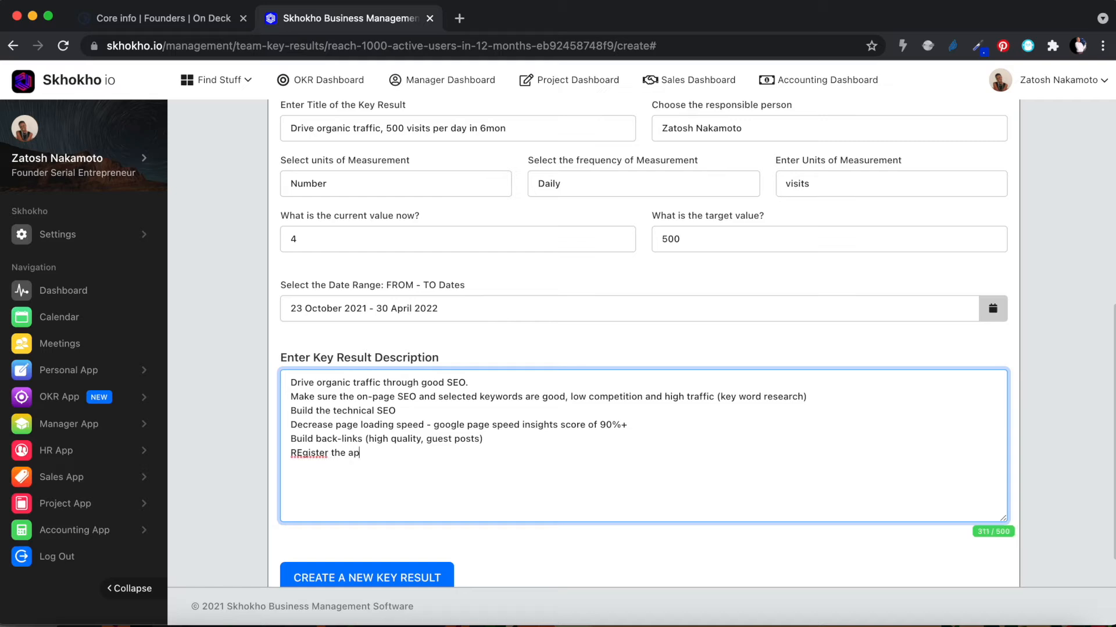
text(p on all the a)
text(pp pla)
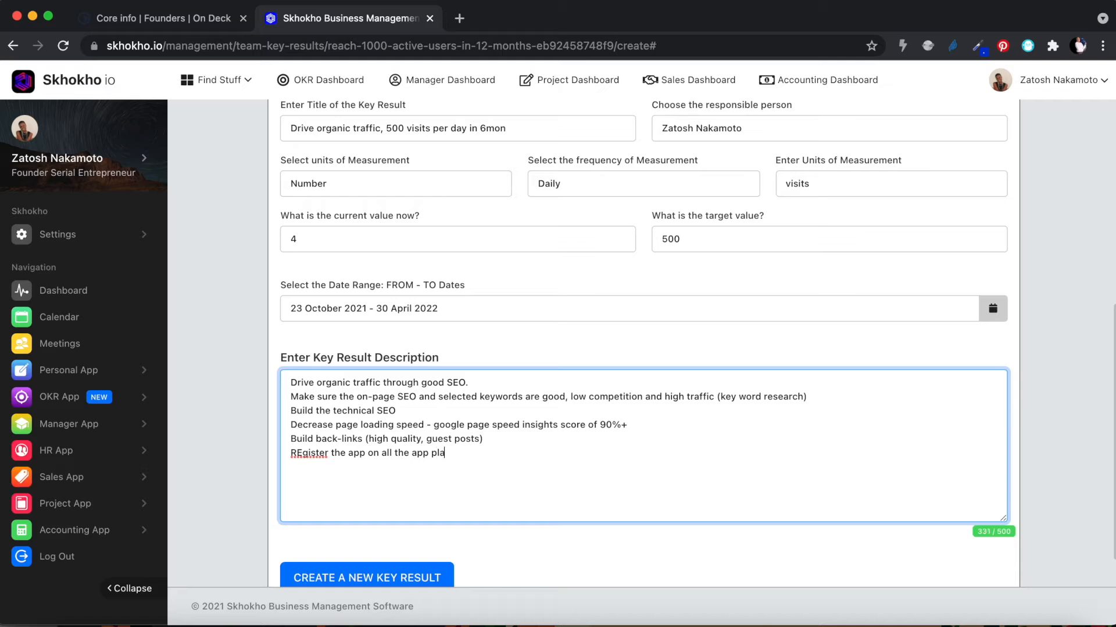
text(tforms like - Capterra, Appsumo -----)
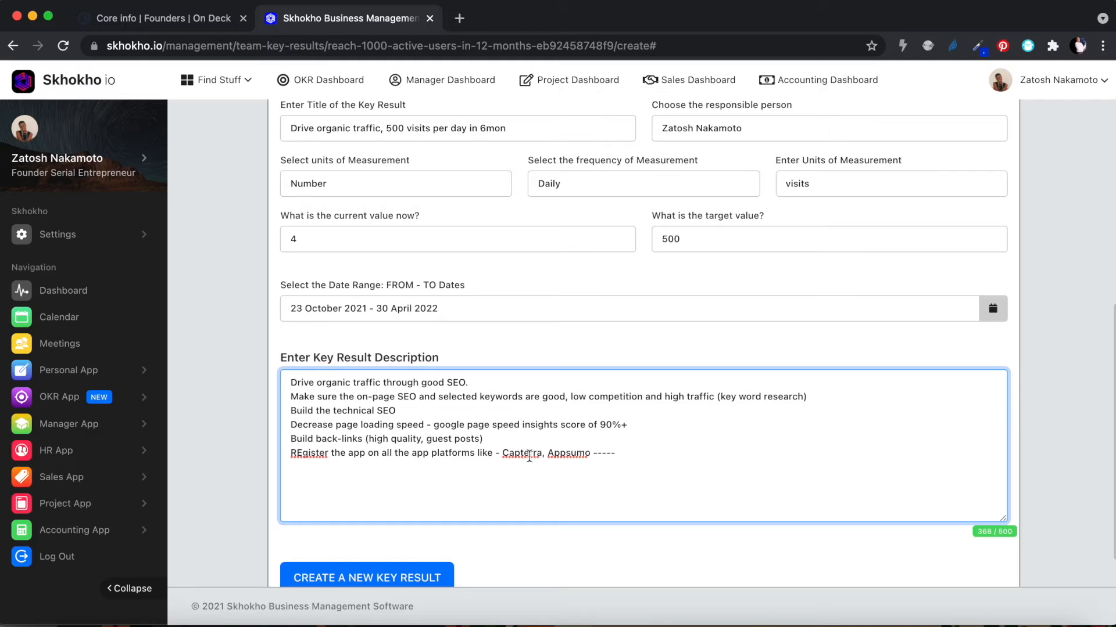
click(302, 453)
key(BackSpace)
text(e)
- Extend the app platforms line of the description with "start getting reviews"
click(623, 461)
text(sart)
key(BackSpace)
key(BackSpace)
key(BackSpace)
key(BackSpace)
text(tart getting r)
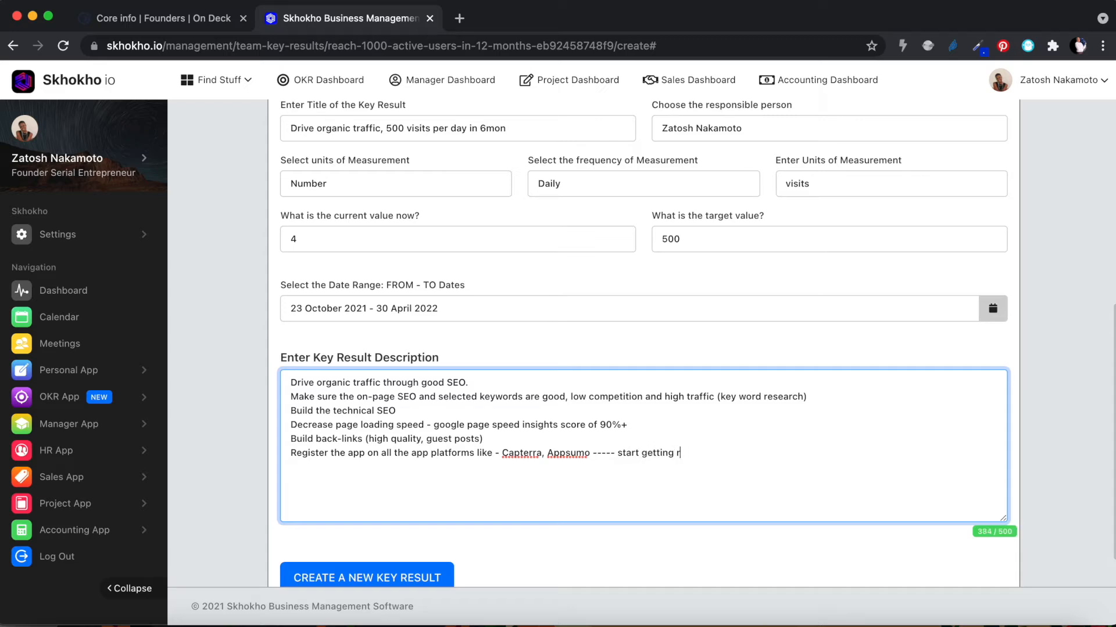
text(eviews)
key(Return)
text(Get reviews)
drag(365, 470, 290, 470)
key(BackSpace)
key(BackSpace)
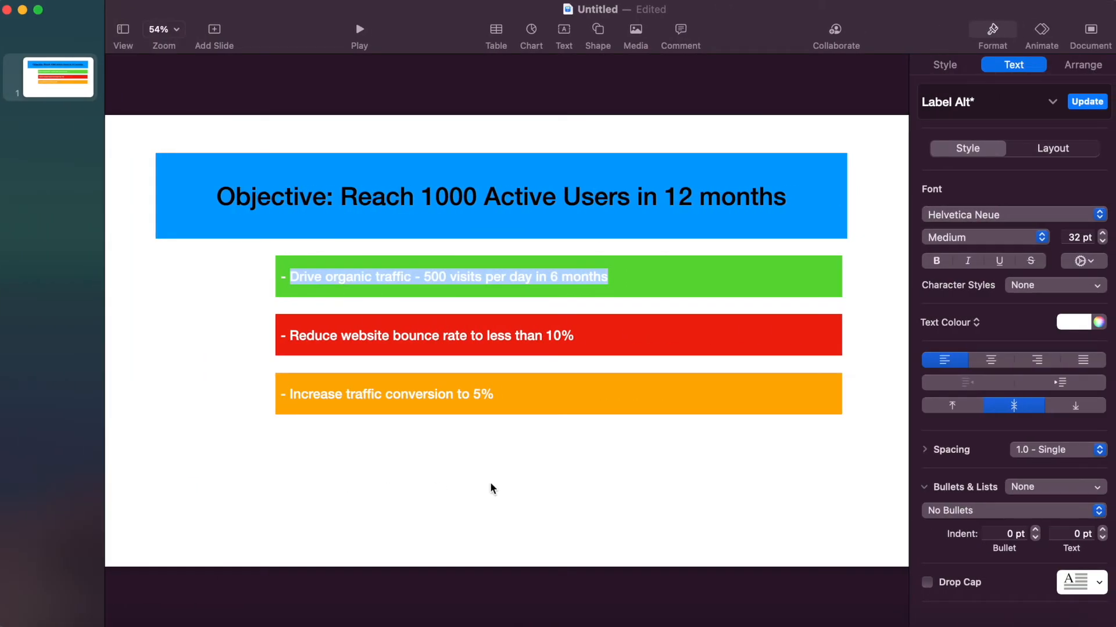
- Switch to the Keynote slide and duplicate the "Increase traffic conversion to 5%" box directly below the original
click(552, 394)
drag(552, 394, 303, 449)
click(507, 468)
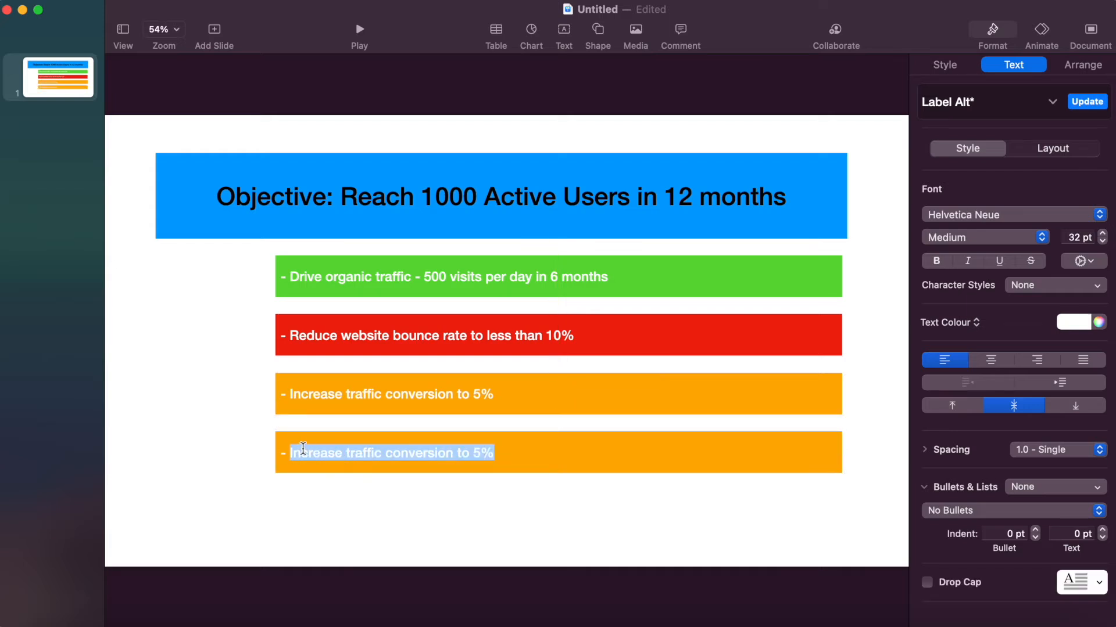
- Replace the duplicated box's text with "Get an average of 20 app reviews on 3 major platforms - Capterra, G2, Appsumo"
text(Get an average )
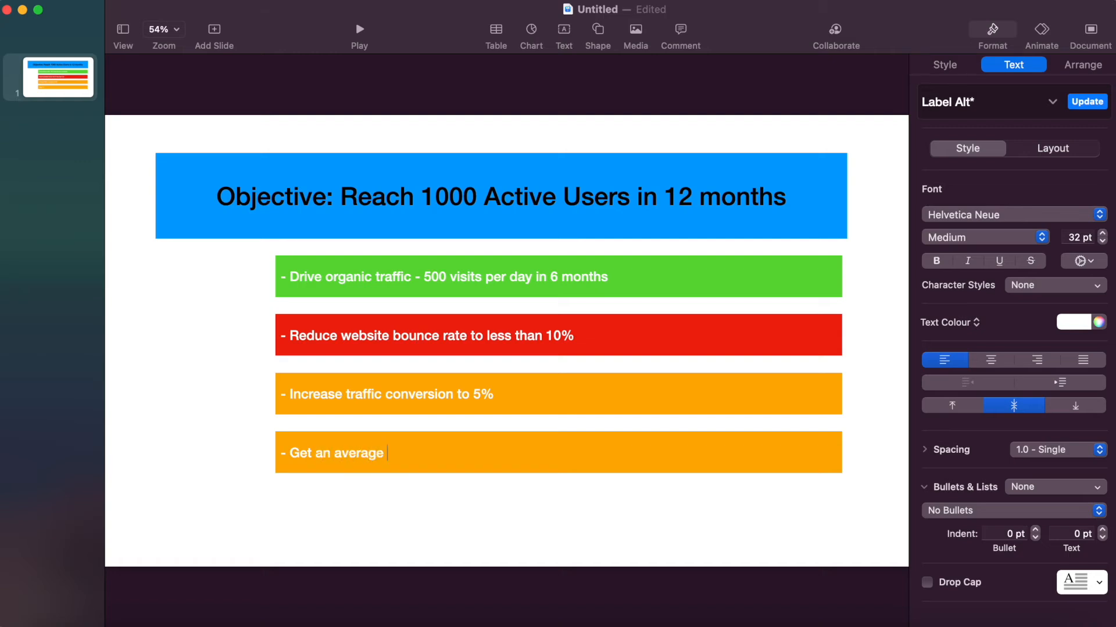
text(of 20 app reviews on)
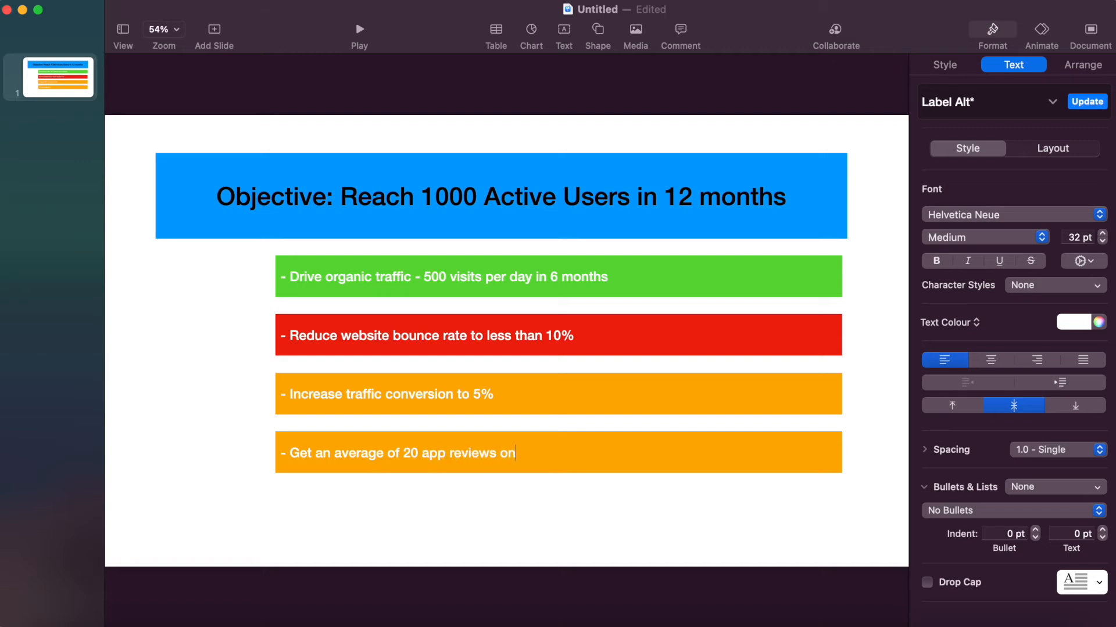
text( ()
key(BackSpace)
text(a m)
key(BackSpace)
key(BackSpace)
key(BackSpace)
text(3 major platforms)
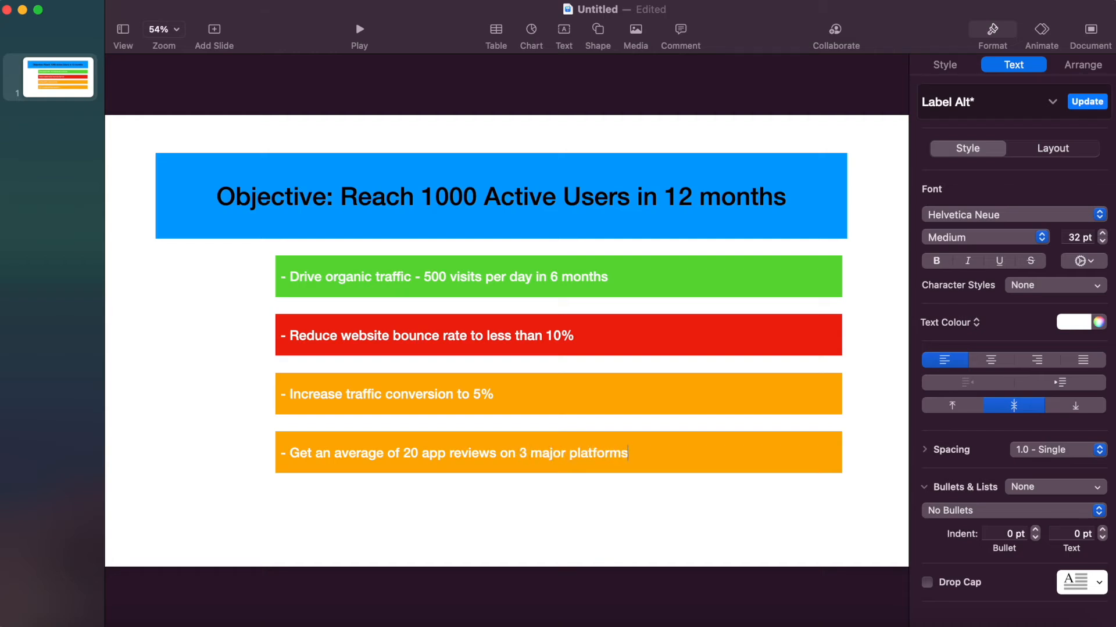
text( - Capterra, G2)
text(, A)
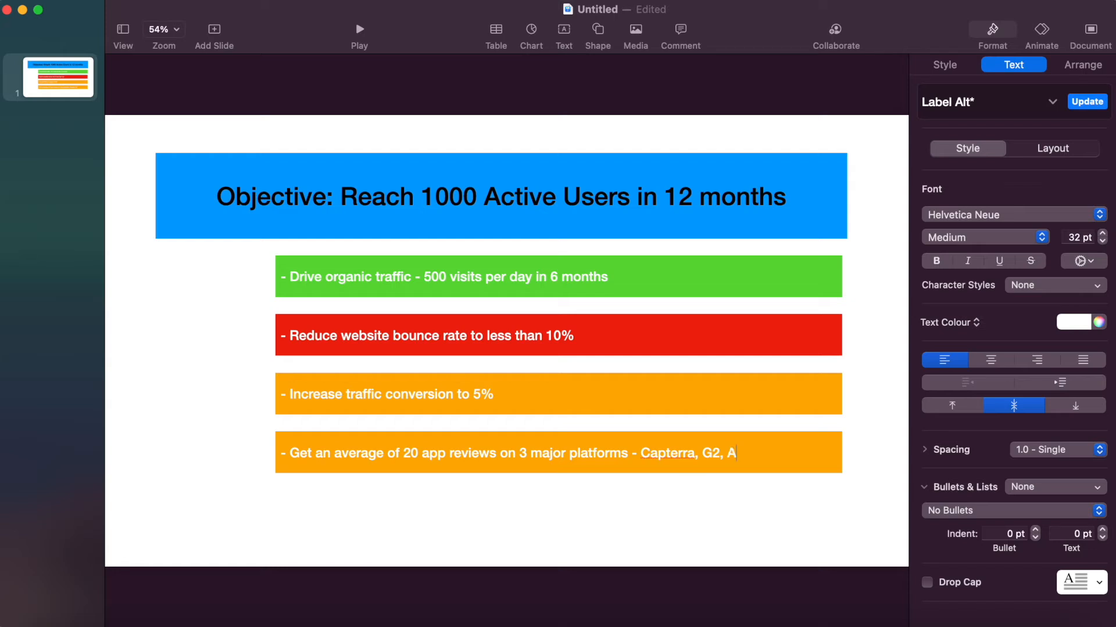
text(ppsumo)
click(718, 501)
- Apply the black shape style to the app-reviews box and remove the trailing comma from its text
click(811, 454)
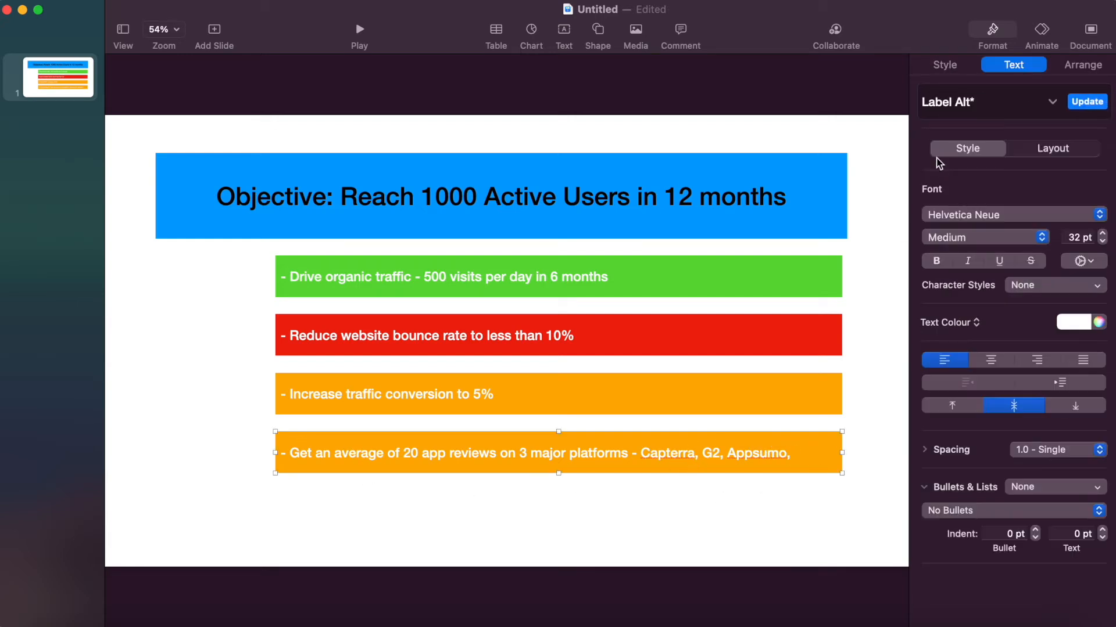
click(945, 63)
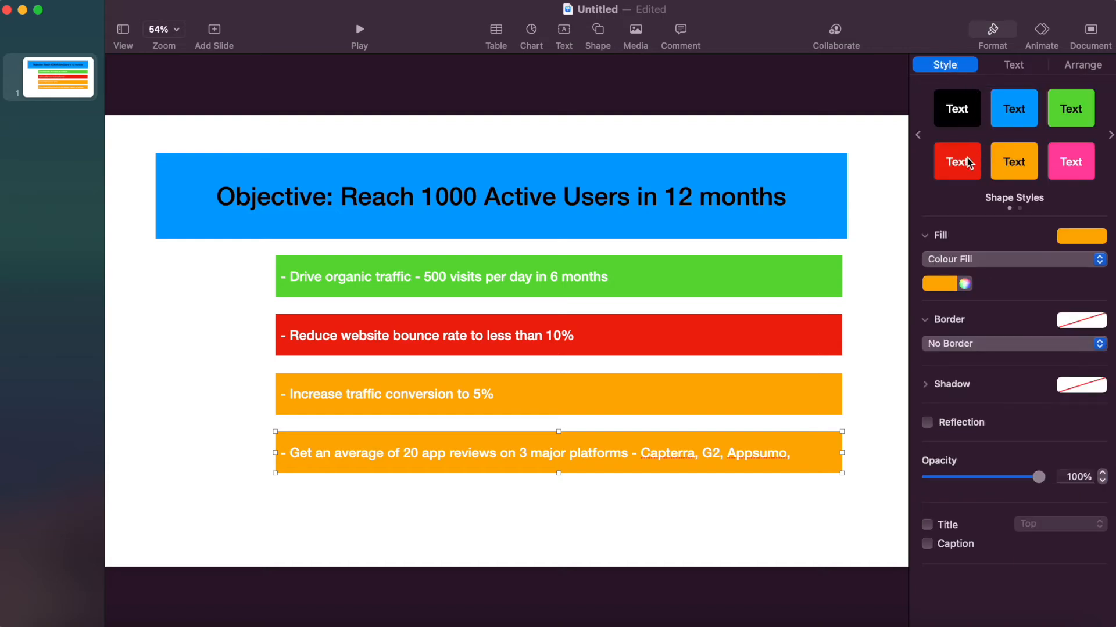
click(1014, 112)
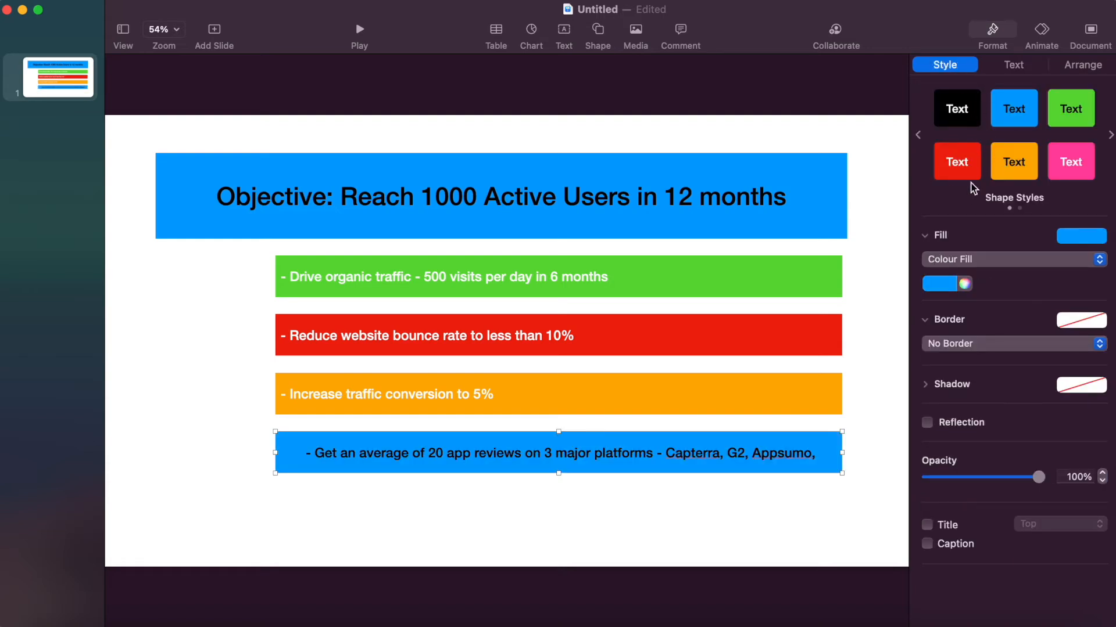
click(956, 107)
click(620, 491)
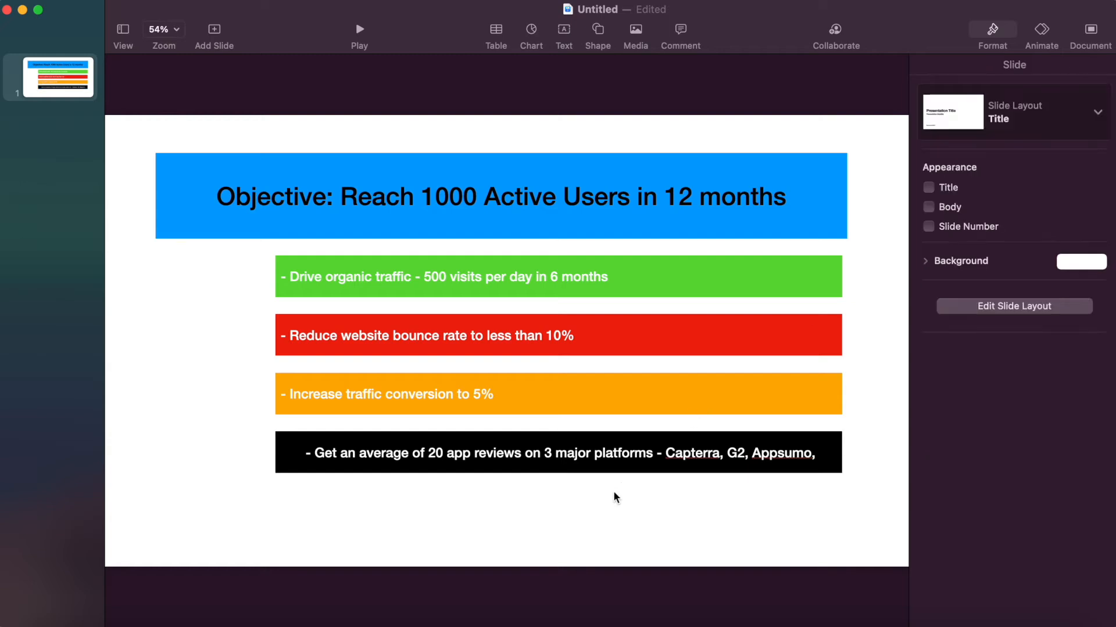
click(821, 465)
click(818, 460)
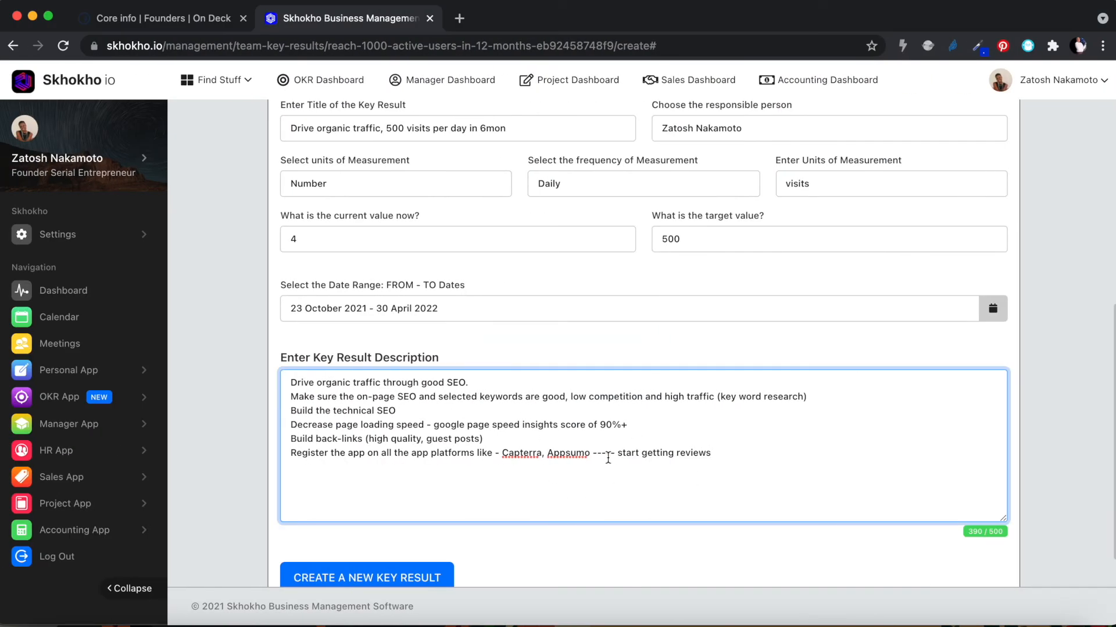
- Switch to Skhokho in the browser, create the organic traffic key result and review it in the objective's key results list
drag(744, 452, 281, 399)
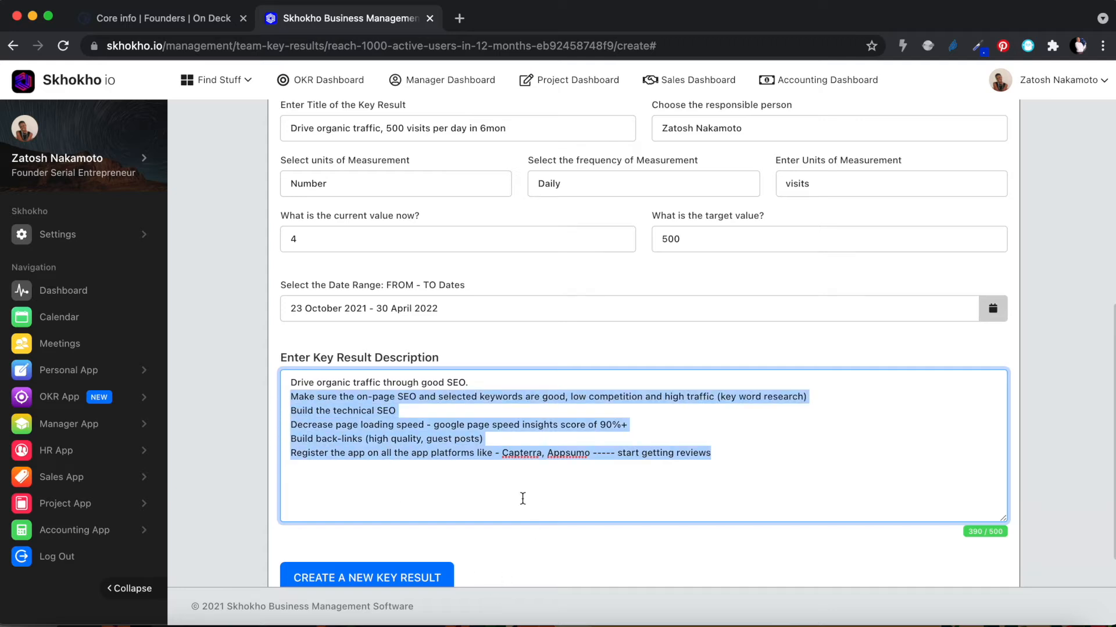
click(552, 425)
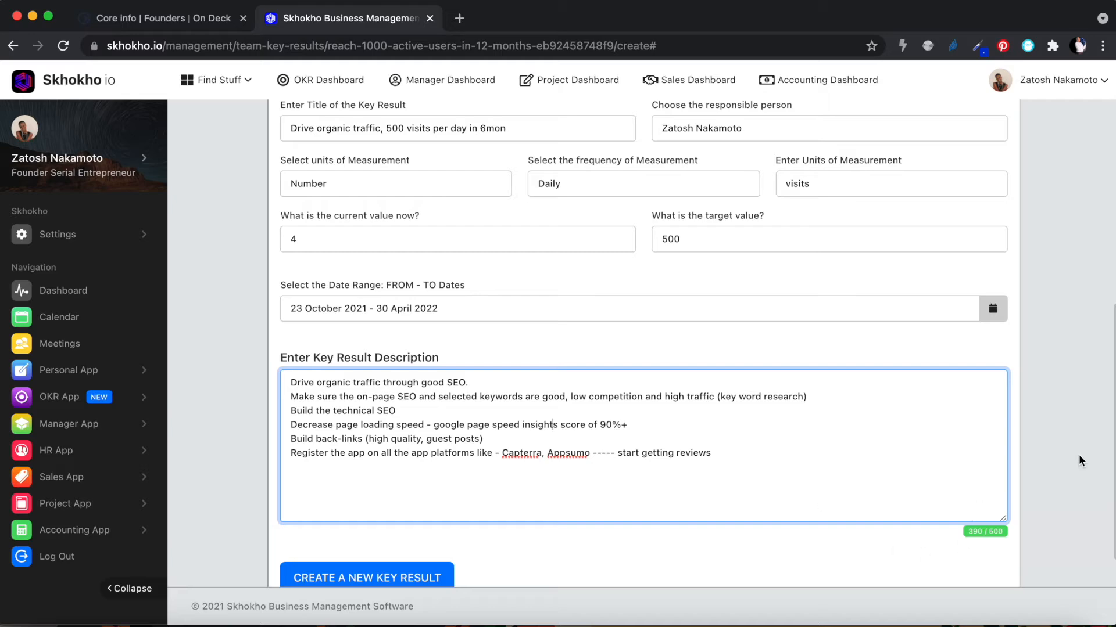
scroll(1079, 462, down, 2)
click(397, 541)
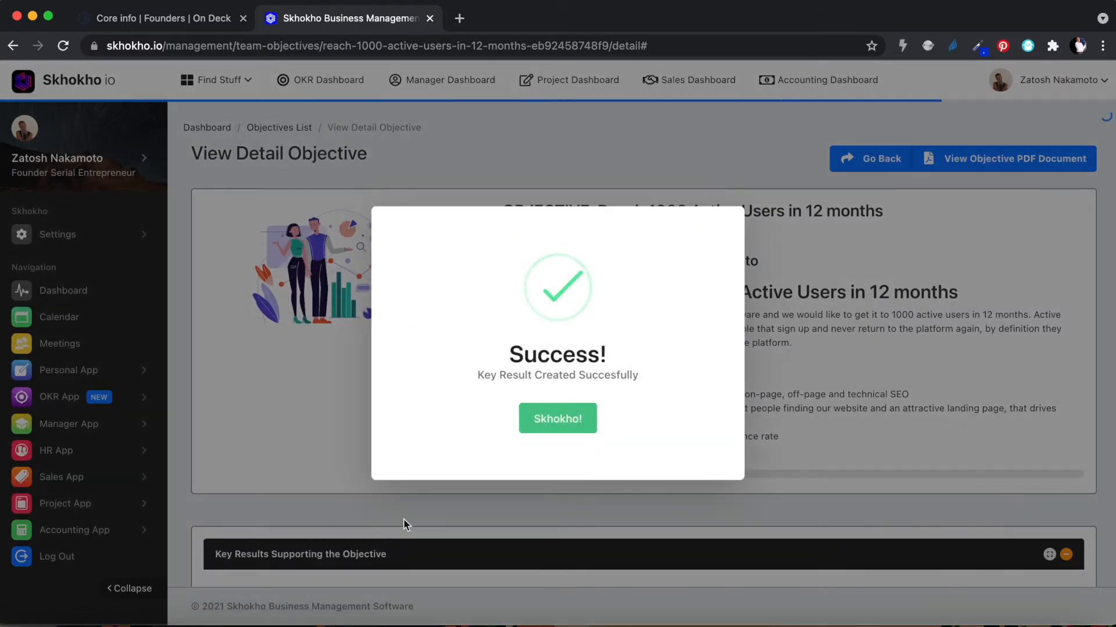
click(581, 419)
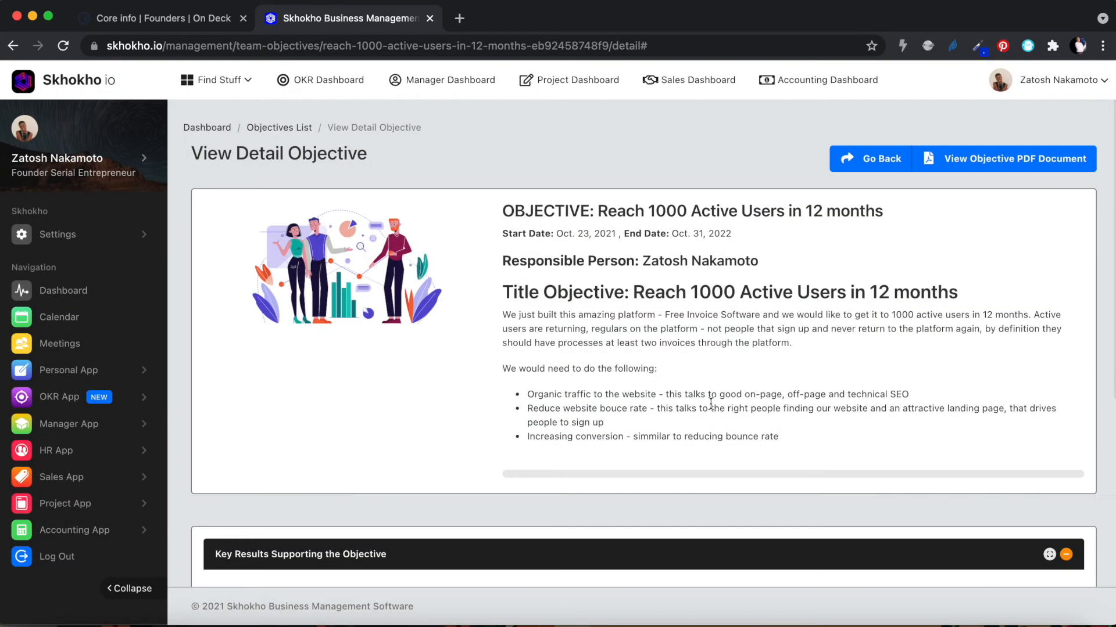
scroll(710, 403, down, 4)
scroll(710, 403, up, 5)
scroll(748, 351, down, 3)
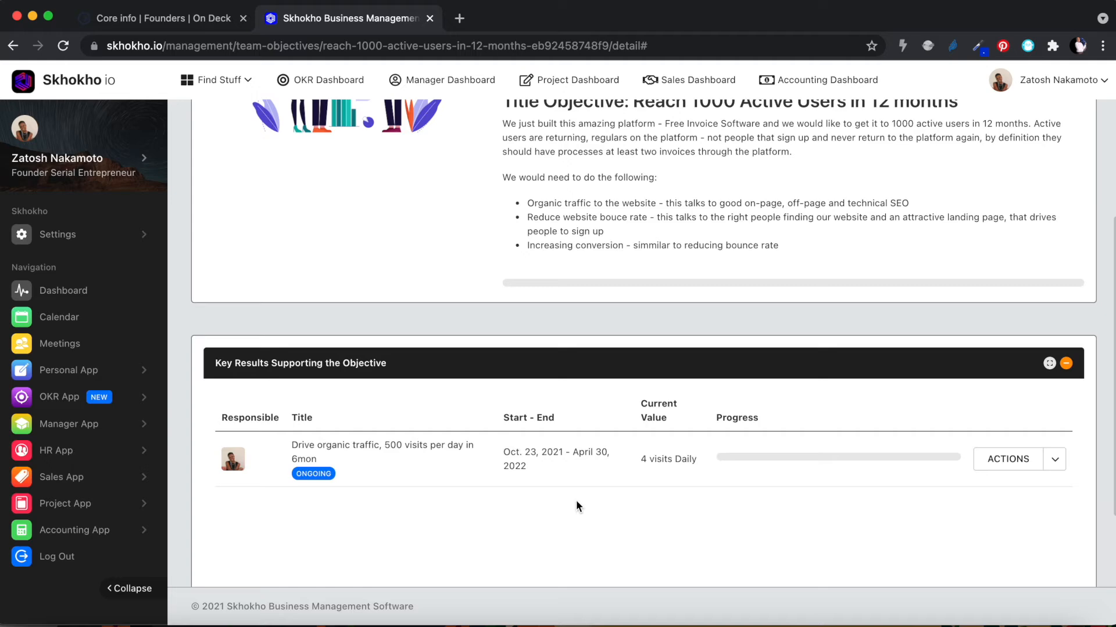
- Switch to the Keynote slide and left-align the text of the black app-reviews box
key(ctrl+Right)
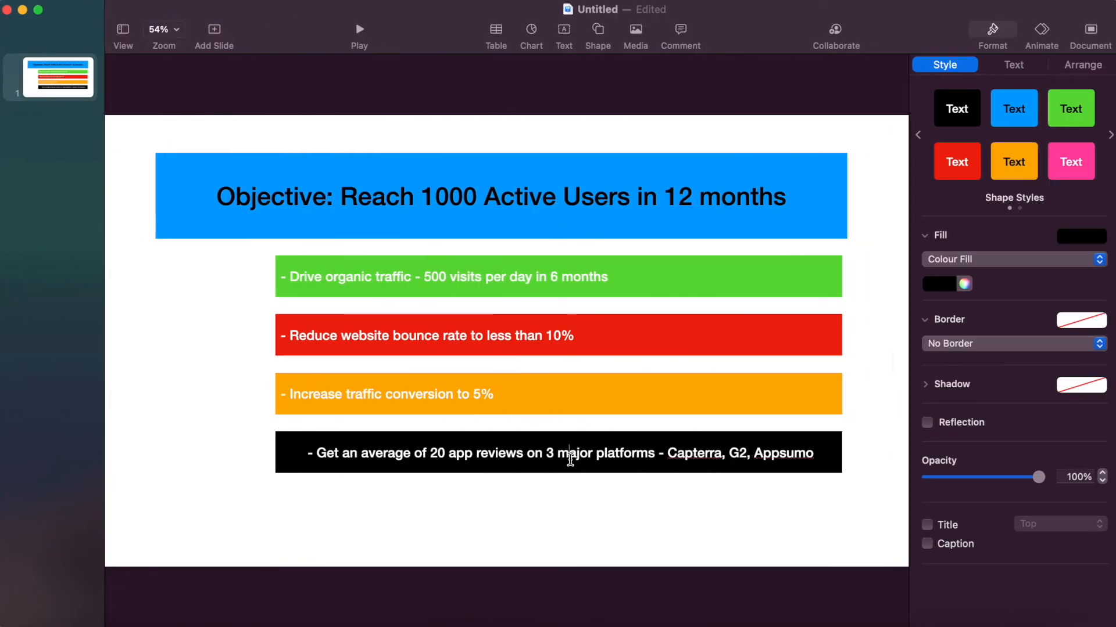
click(1010, 69)
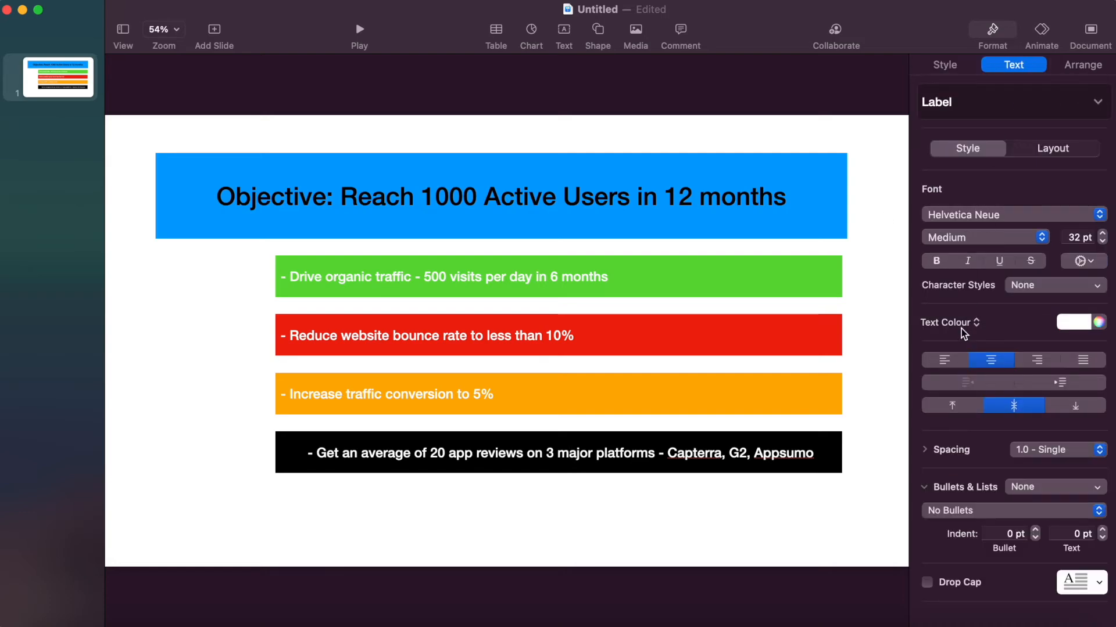
click(943, 362)
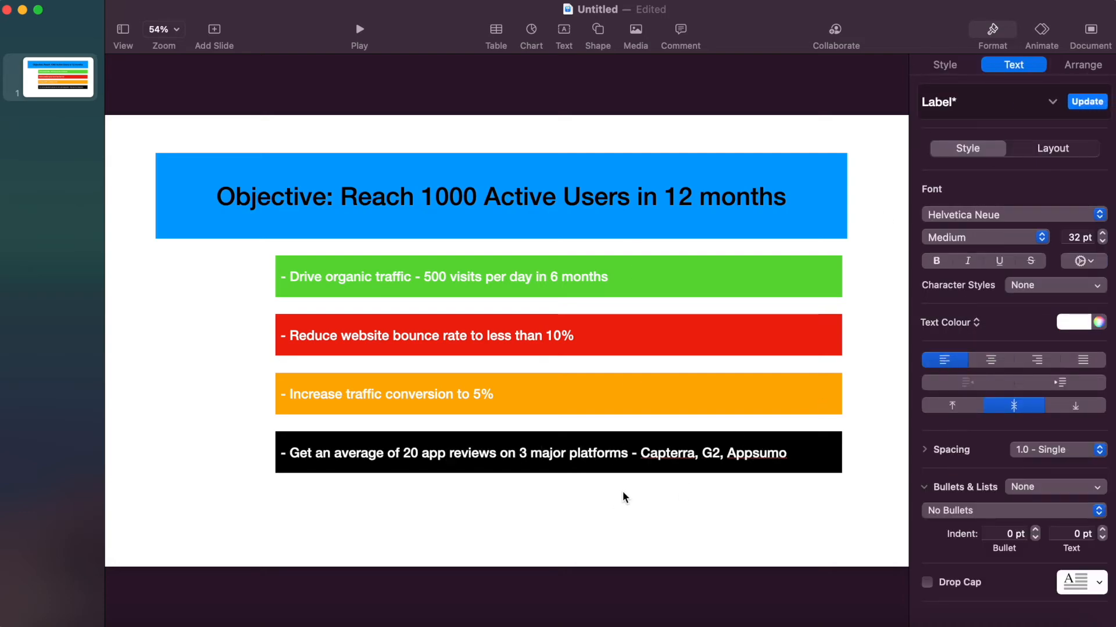
- Return to Skhokho in the browser and start a new key result supporting this objective
key(ctrl+Left)
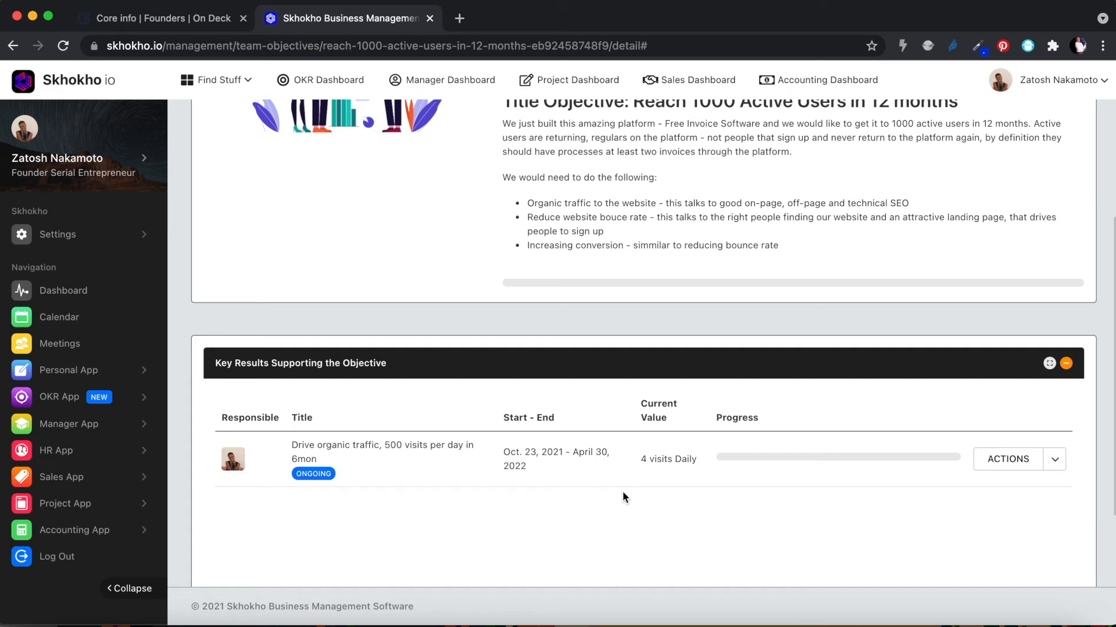
scroll(622, 476, down, 3)
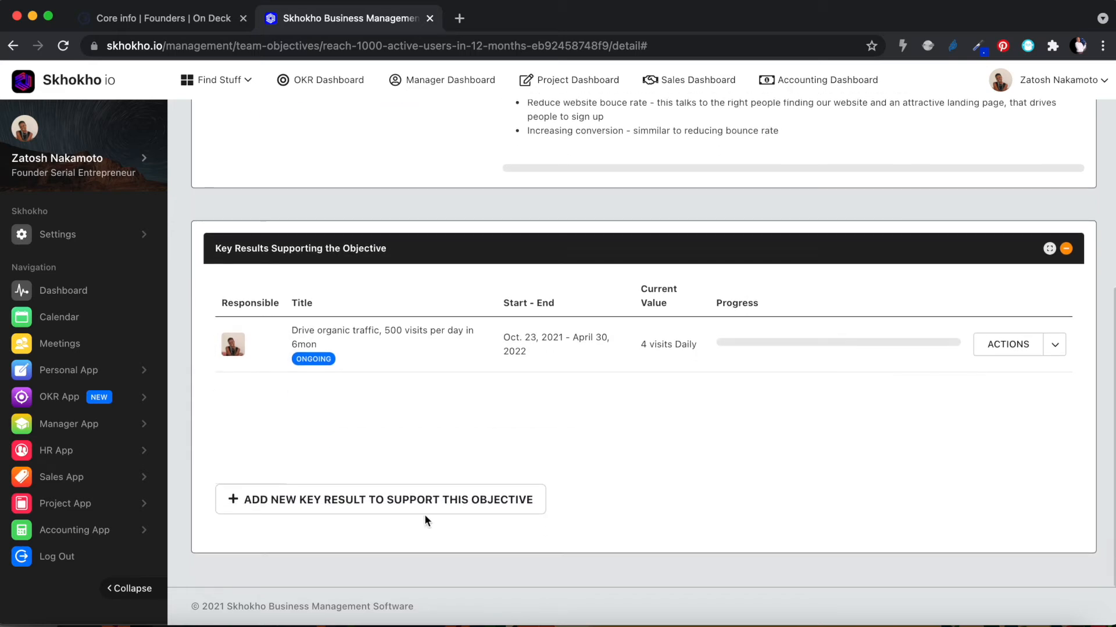
click(353, 500)
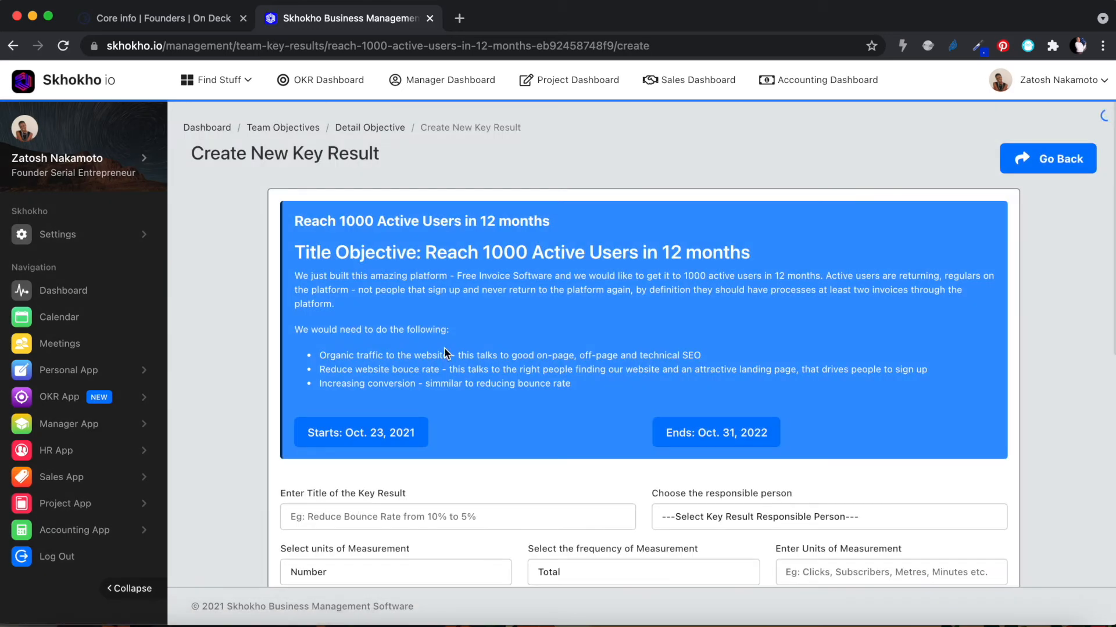
scroll(445, 351, down, 2)
scroll(444, 355, down, 3)
scroll(445, 355, up, 5)
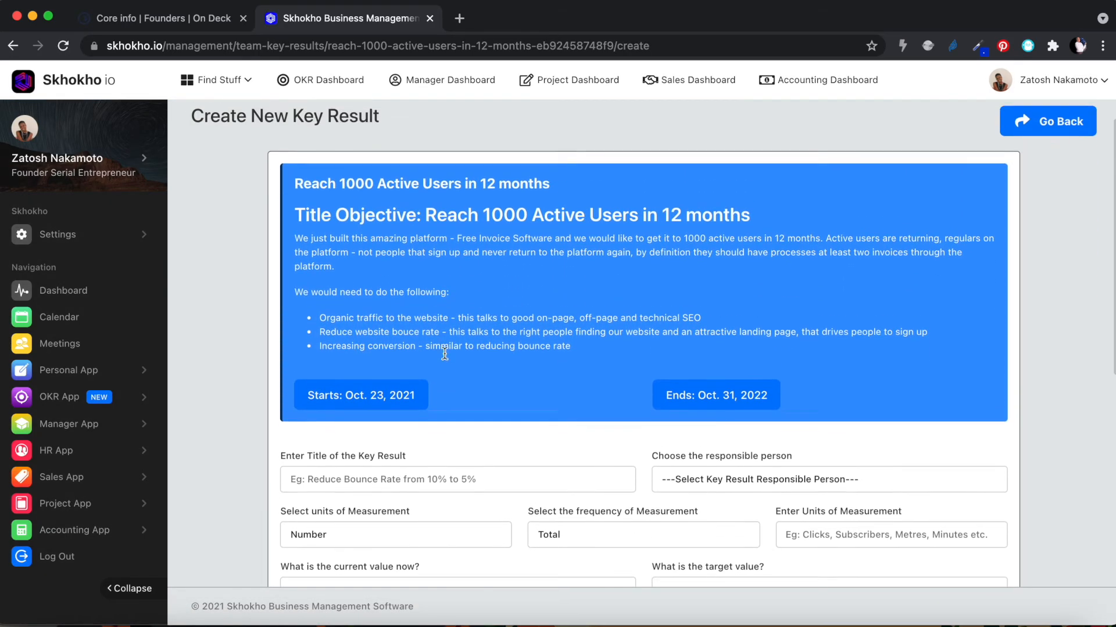
scroll(529, 337, down, 4)
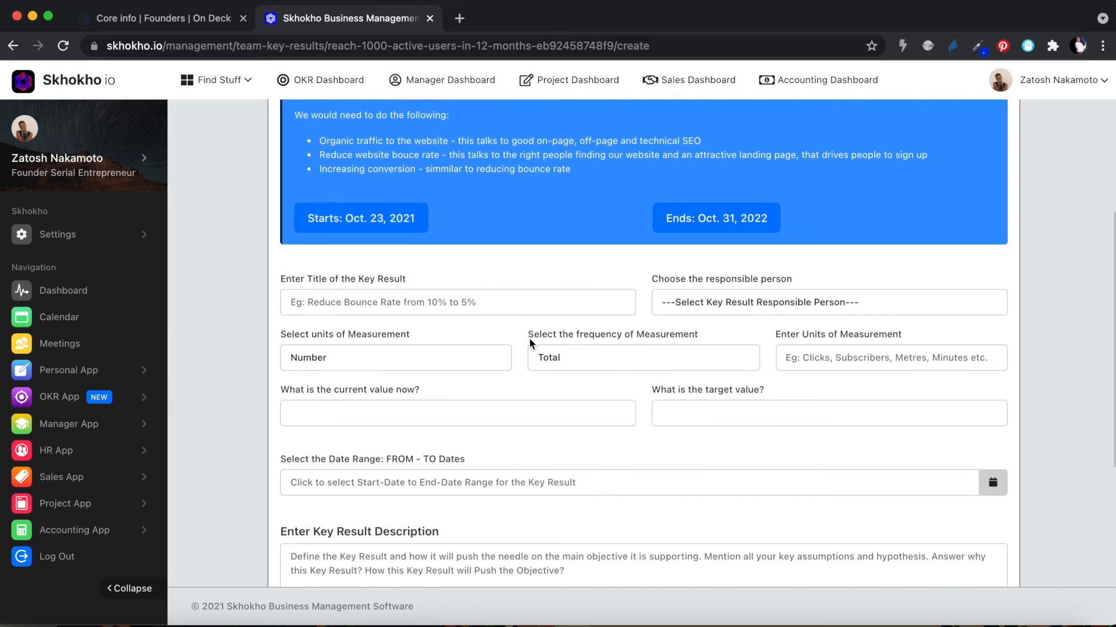
- Copy "Get an average of 20 app reviews on 3 major platforms" from the Keynote slide into the new key result's title in Skhokho
key(ctrl+Right)
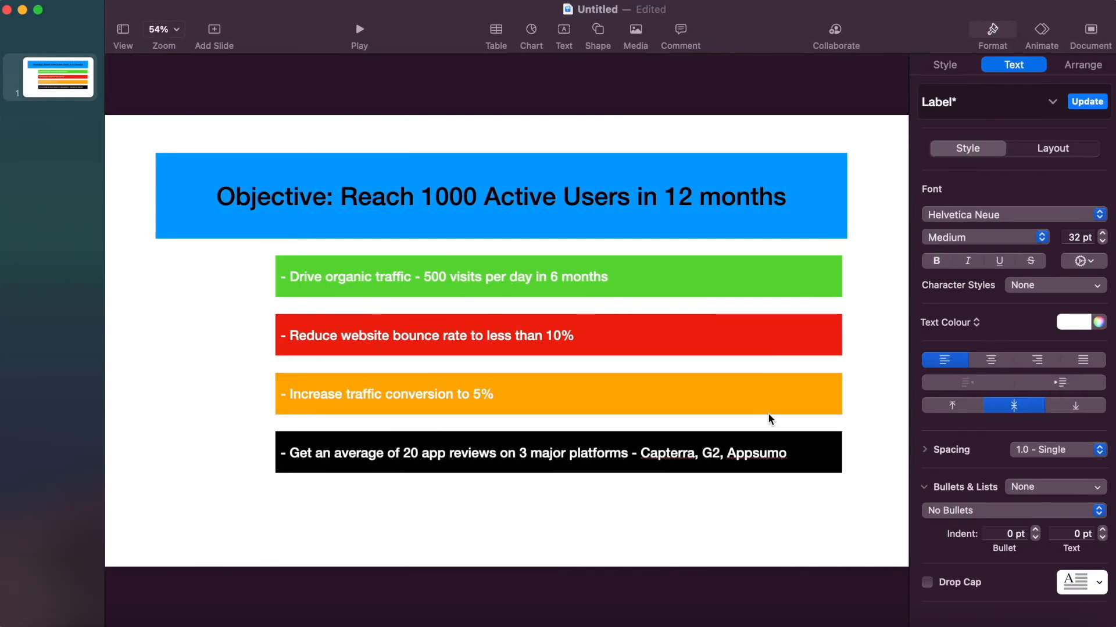
double_click(790, 452)
drag(795, 452, 290, 454)
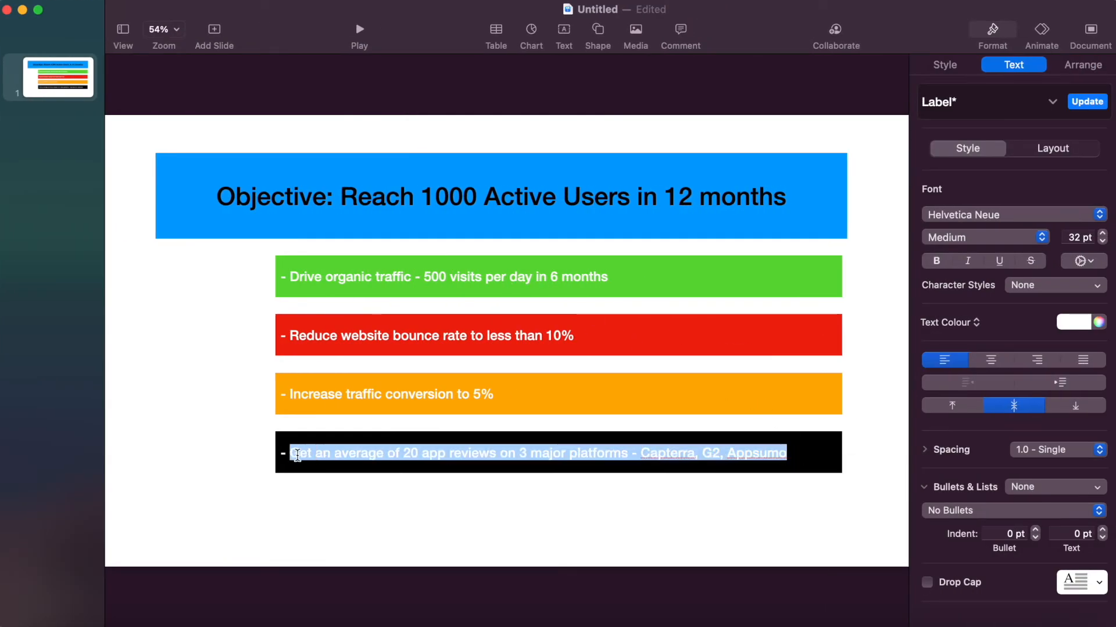
click(437, 495)
double_click(628, 454)
click(627, 454)
drag(628, 455, 295, 450)
key(super+c)
key(super+Tab)
click(400, 283)
key(super+v)
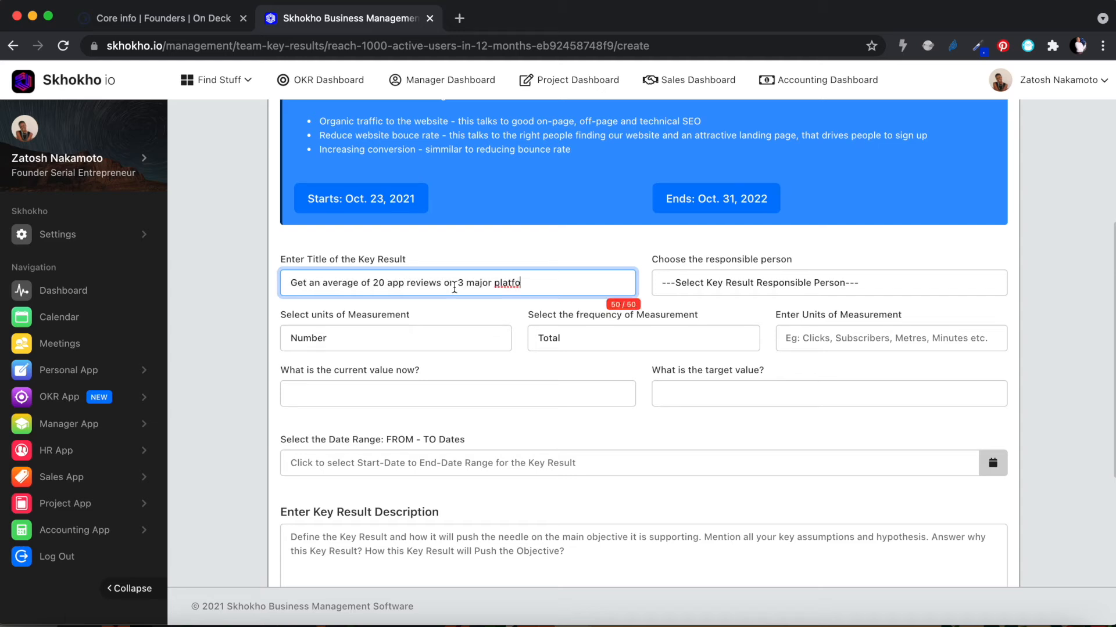
- Shorten the key result title to "Get an average of 20 app reviews on 3 platforms"
key(BackSpace)
key(BackSpace)
key(BackSpace)
key(BackSpace)
key(BackSpace)
key(BackSpace)
key(BackSpace)
key(BackSpace)
key(BackSpace)
key(BackSpace)
key(BackSpace)
key(BackSpace)
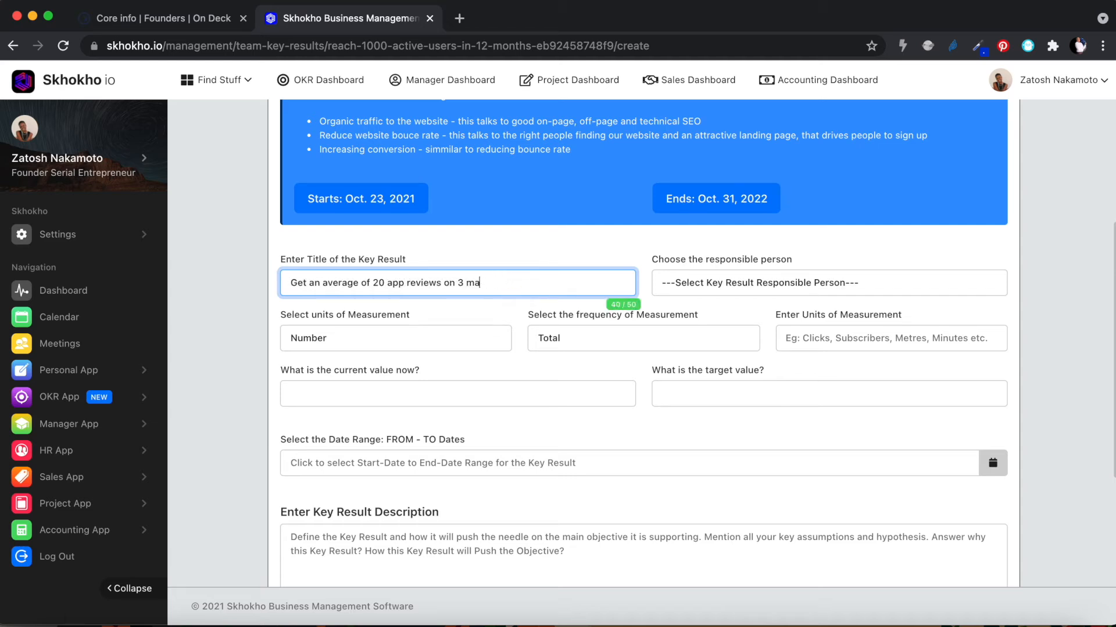
text(review platf)
key(BackSpace)
key(BackSpace)
key(BackSpace)
key(BackSpace)
key(BackSpace)
key(BackSpace)
key(BackSpace)
key(BackSpace)
key(BackSpace)
key(BackSpace)
key(BackSpace)
text(latforms)
- Choose the third listed team member as responsible person and use Number for the units of measurement
click(825, 285)
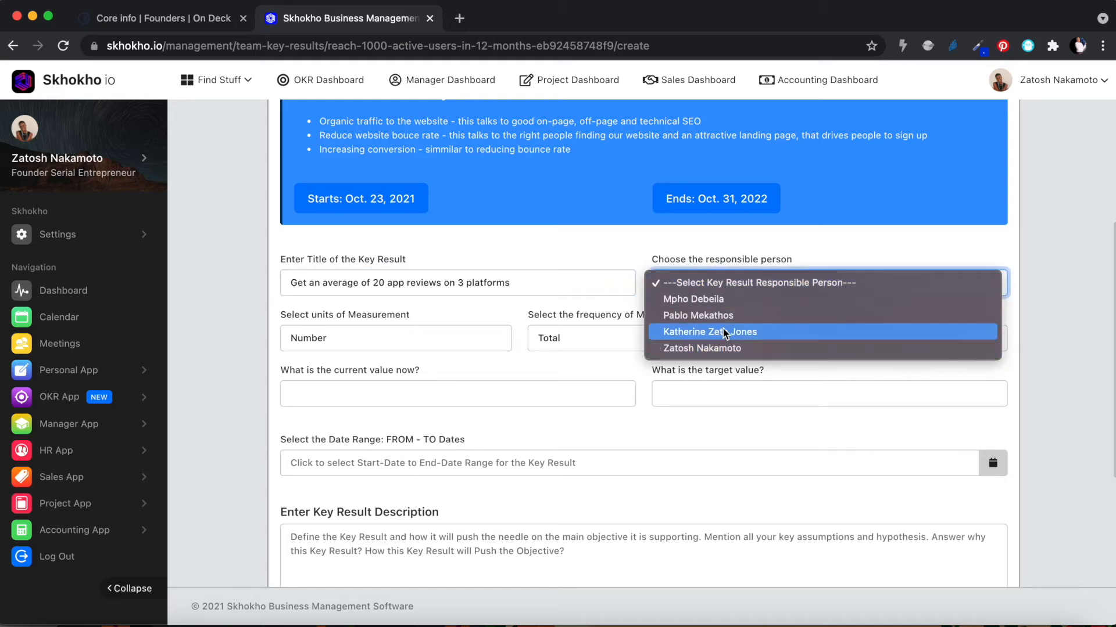
click(722, 332)
click(351, 343)
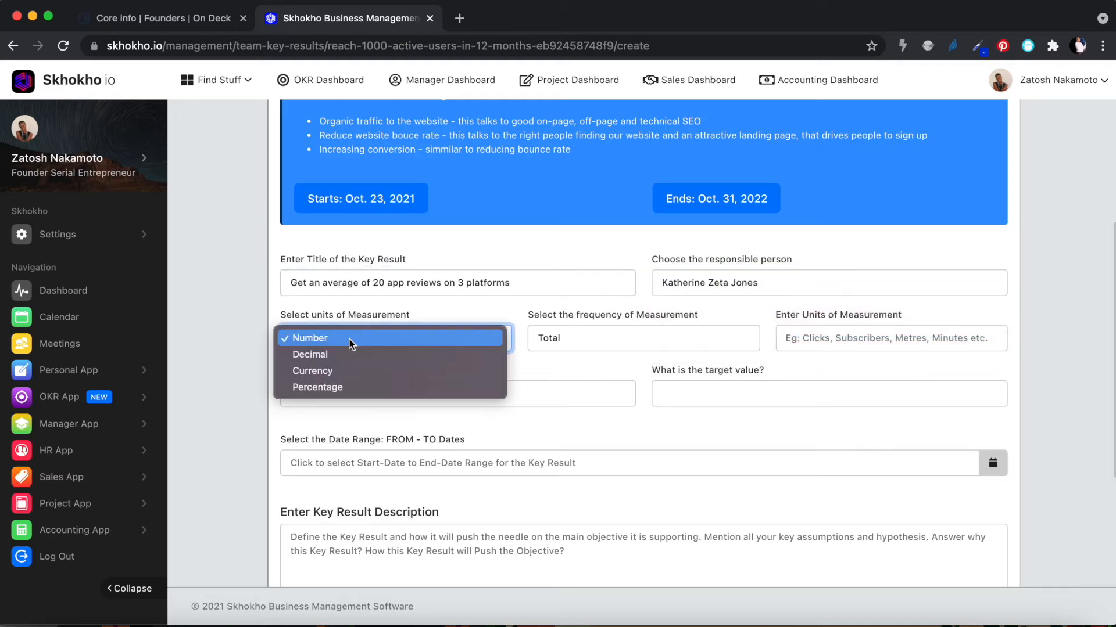
click(352, 338)
- Keep the measurement frequency at Total and enter "reviews" as the unit of measurement
click(567, 342)
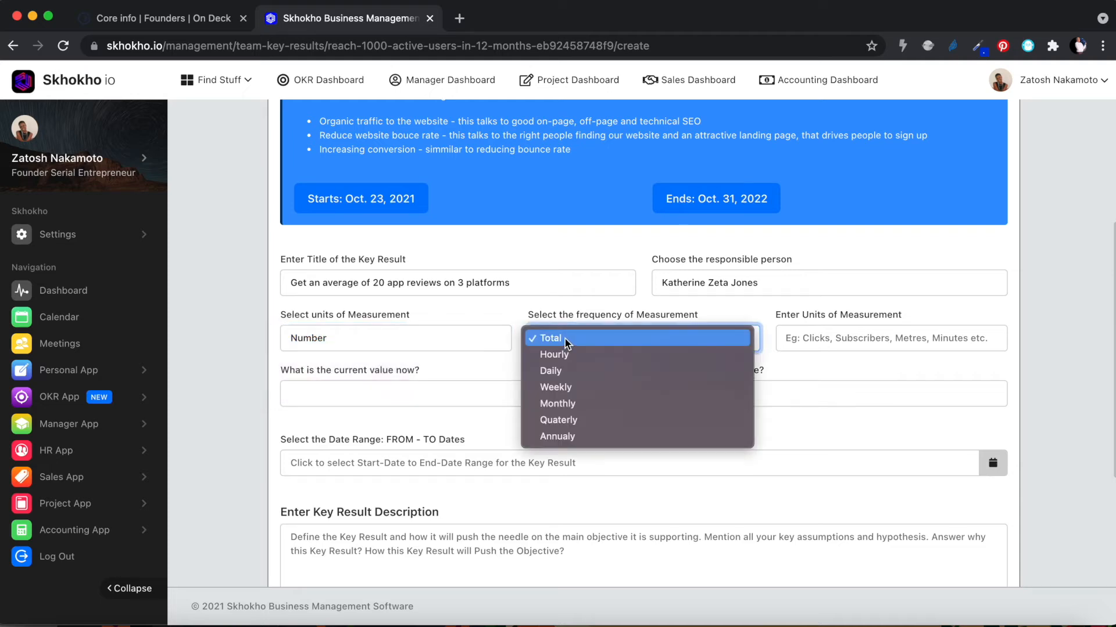
click(565, 340)
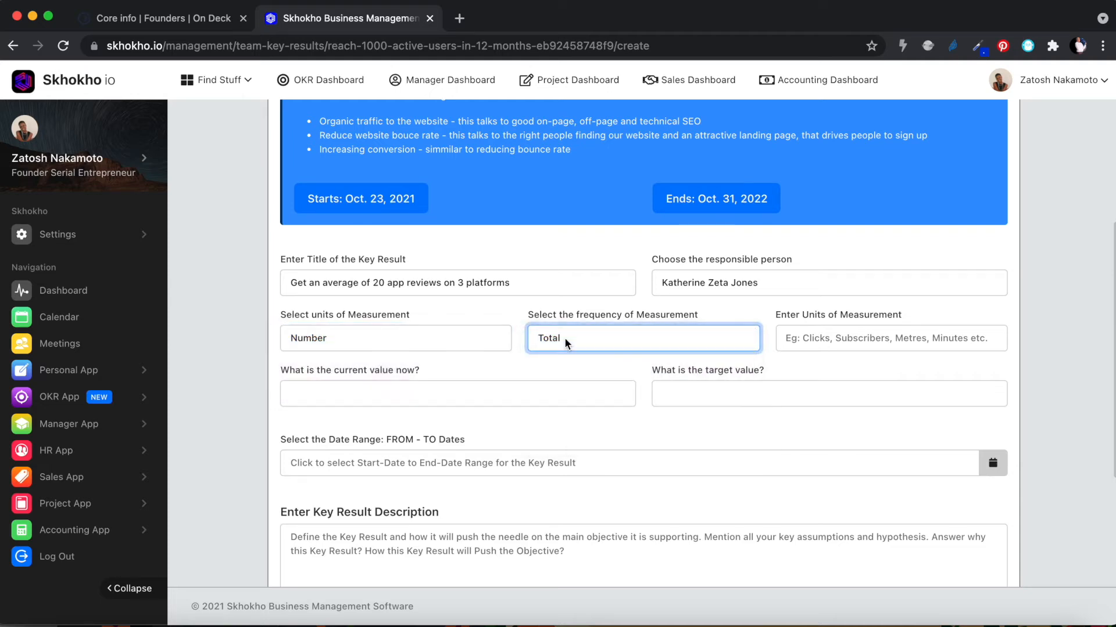
click(564, 342)
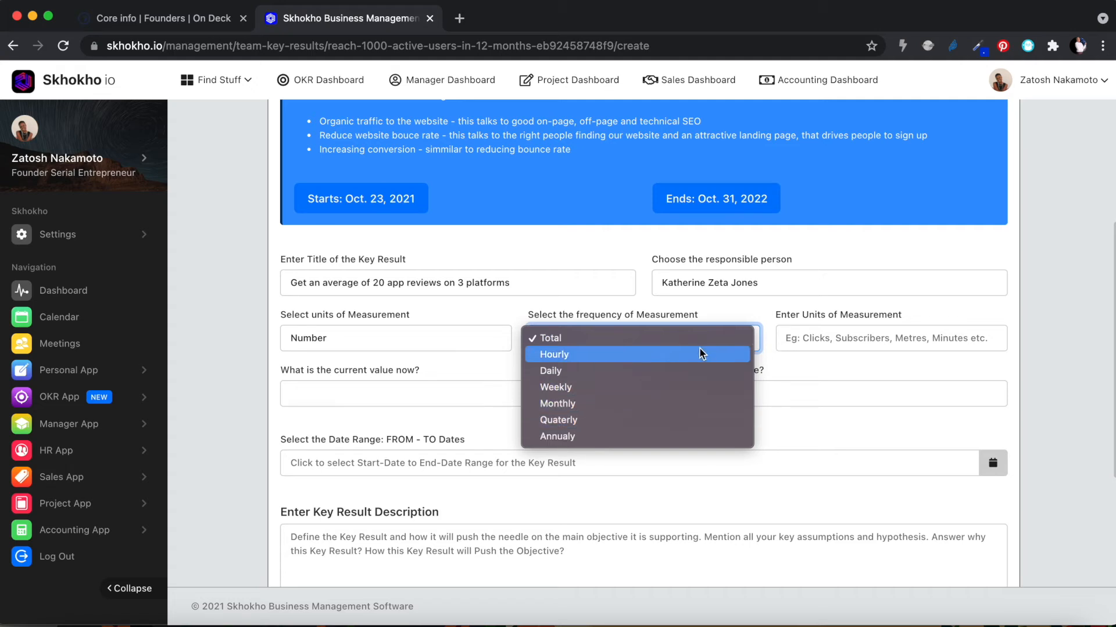
click(669, 339)
click(829, 343)
text(reviews)
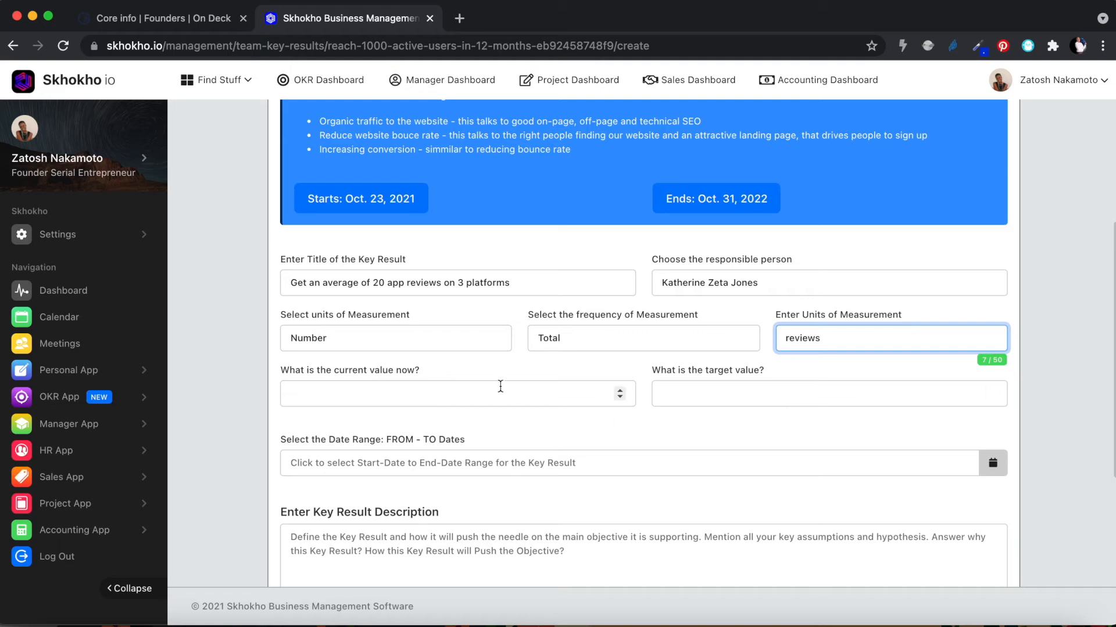
- Set the key result's current value to 0 and its target value to 20
click(499, 384)
text(0)
click(741, 398)
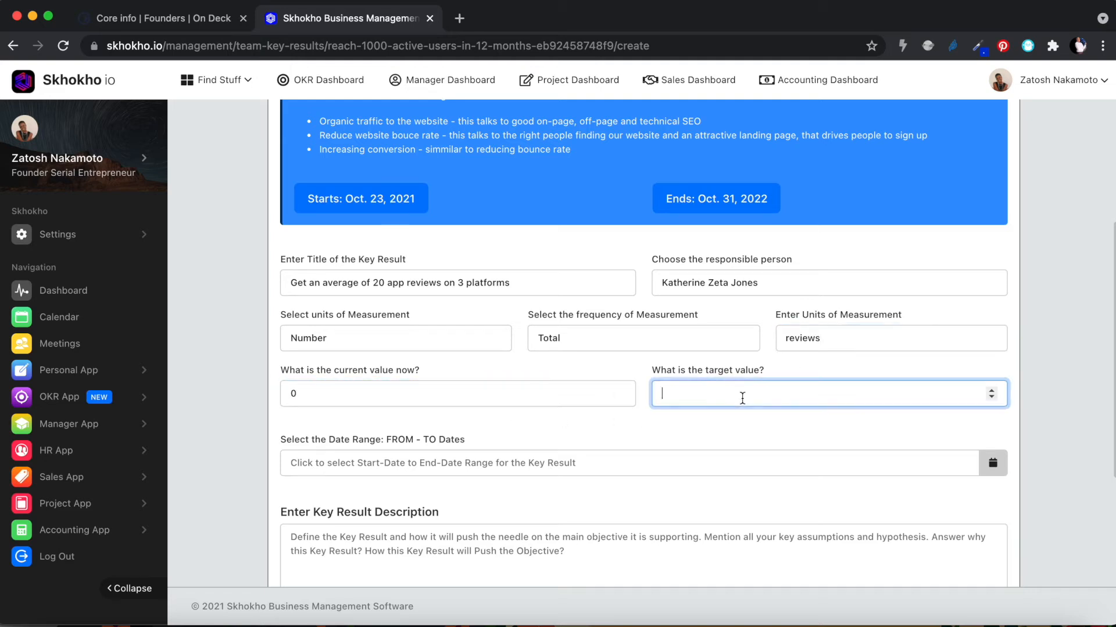
text(20)
- Set the key result's date range from 23 October 2021 to 30 April 2022
scroll(674, 461, down, 2)
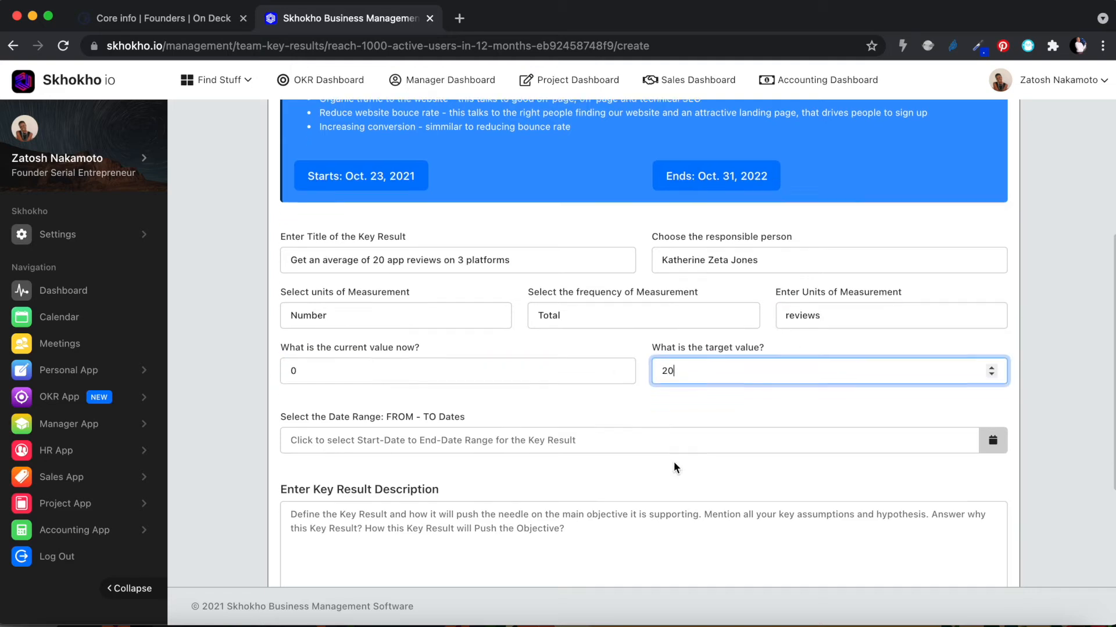
click(465, 355)
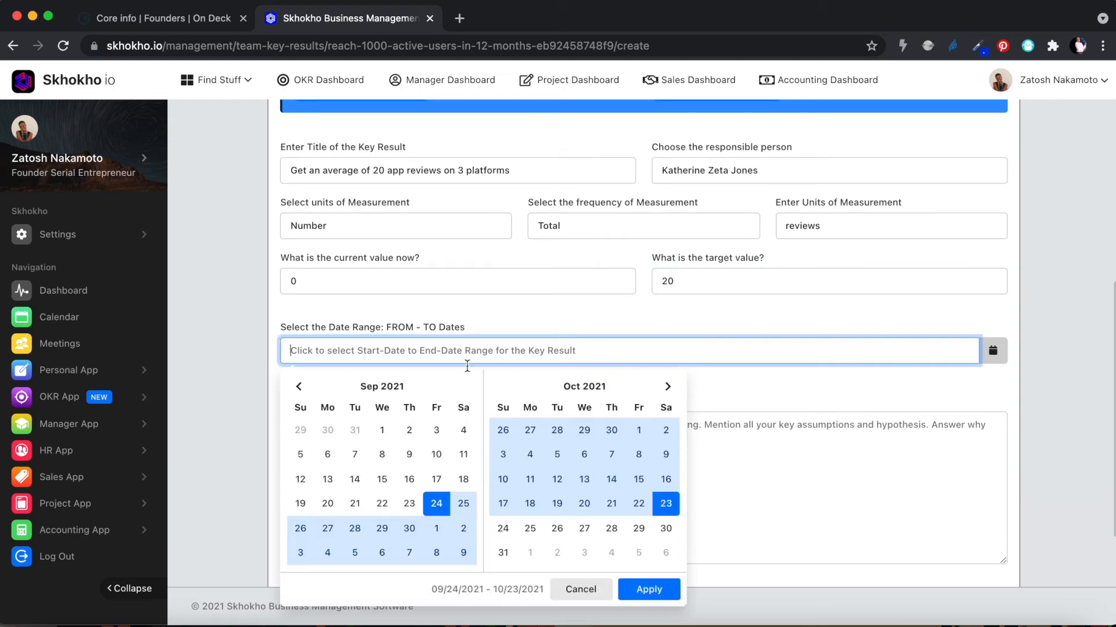
click(666, 504)
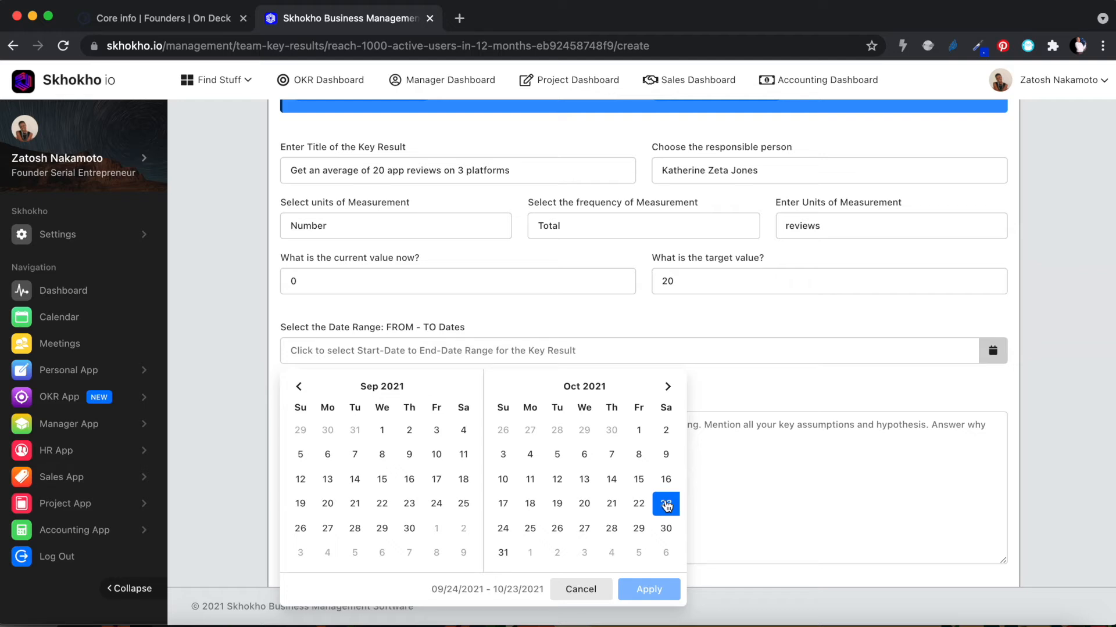
click(668, 387)
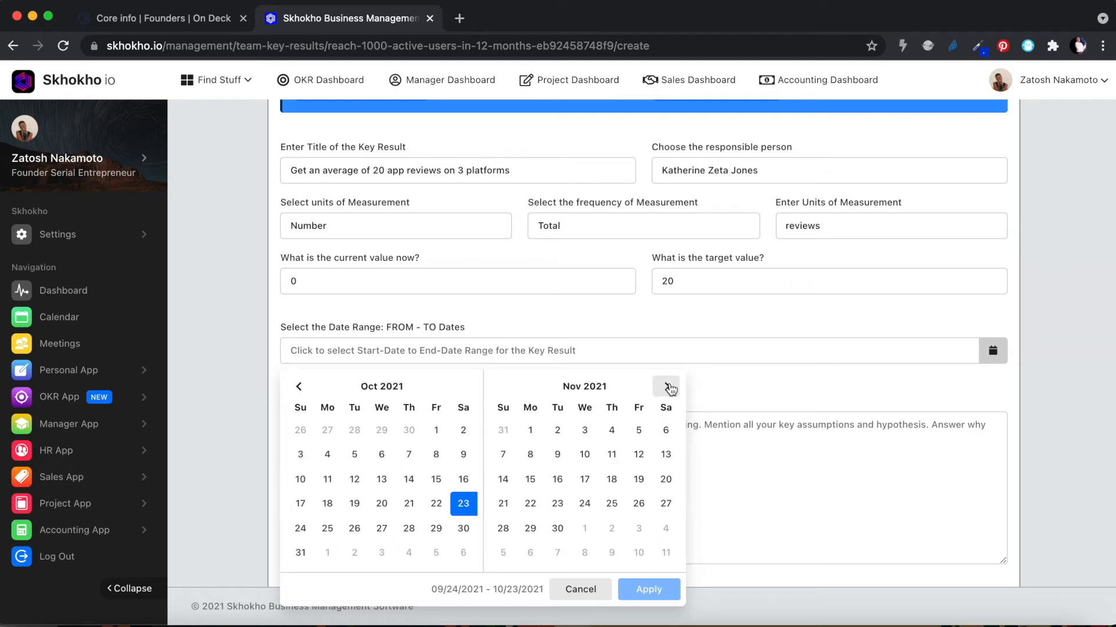
click(668, 387)
click(668, 387)
click(668, 387)
click(668, 387)
click(668, 387)
click(667, 529)
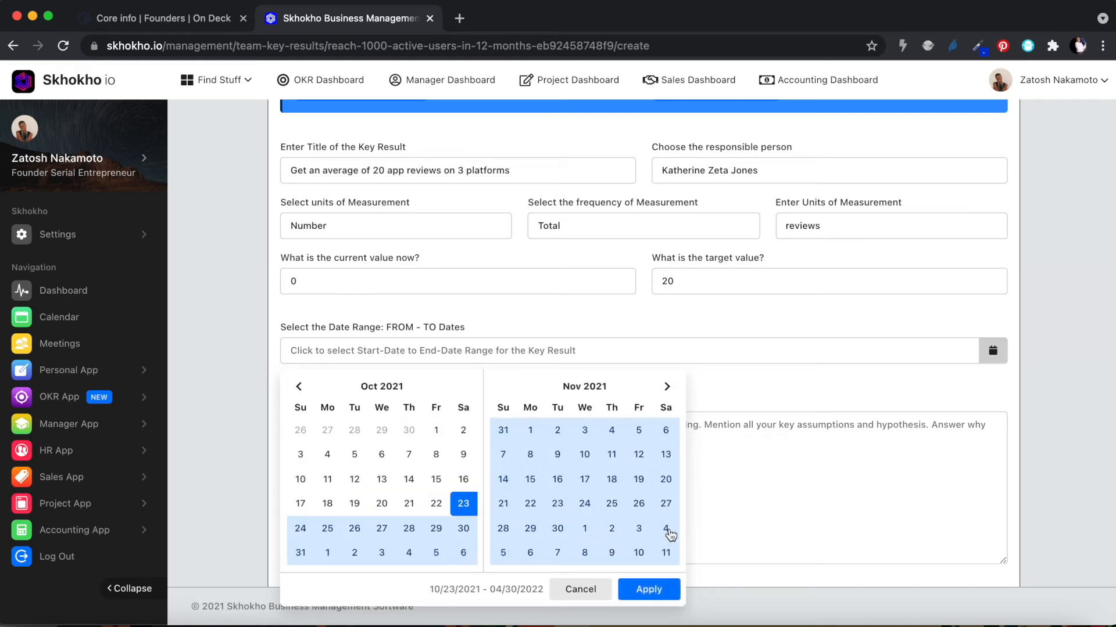
click(648, 589)
- Begin the key result description with "Start creating app profiles on these platforms so we can get the reviews."
click(497, 465)
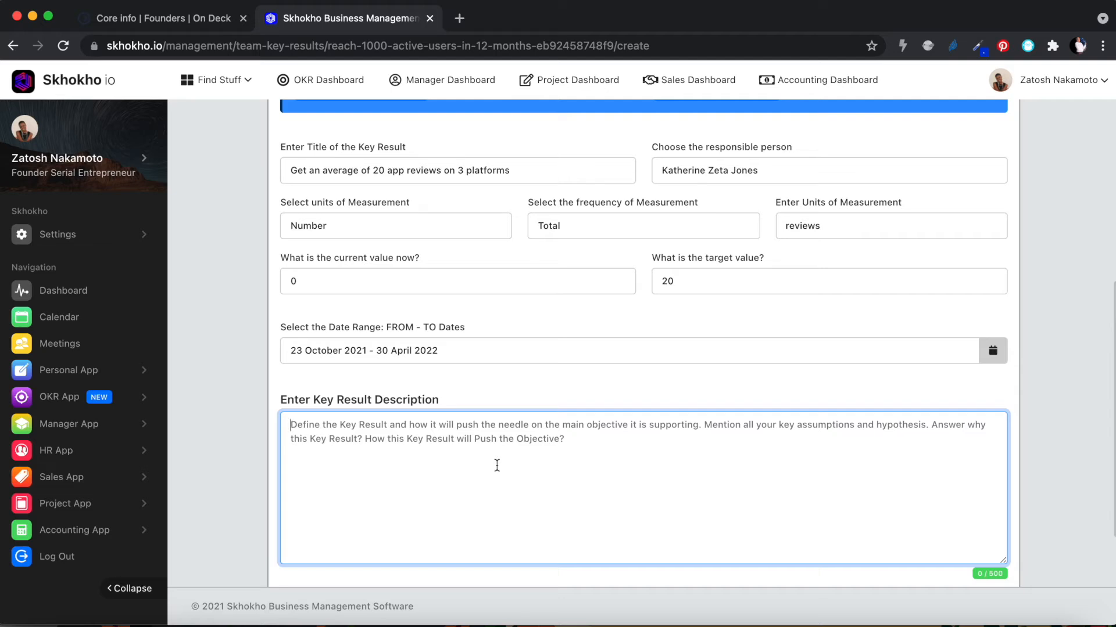
text(Stra)
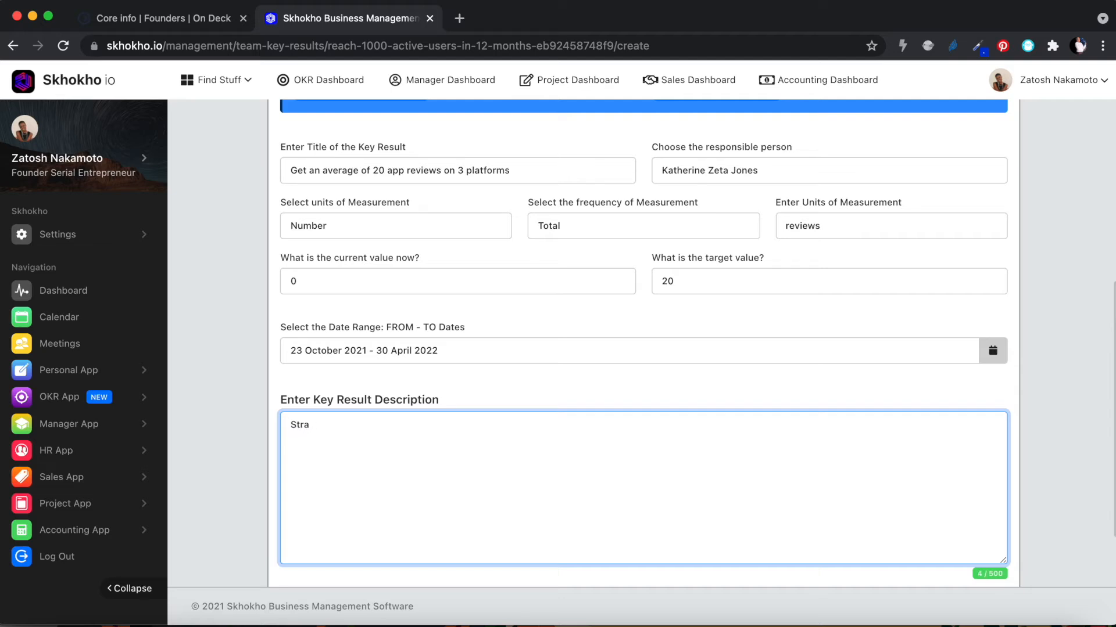
text(art creatin)
text(g app profiles on these platfors)
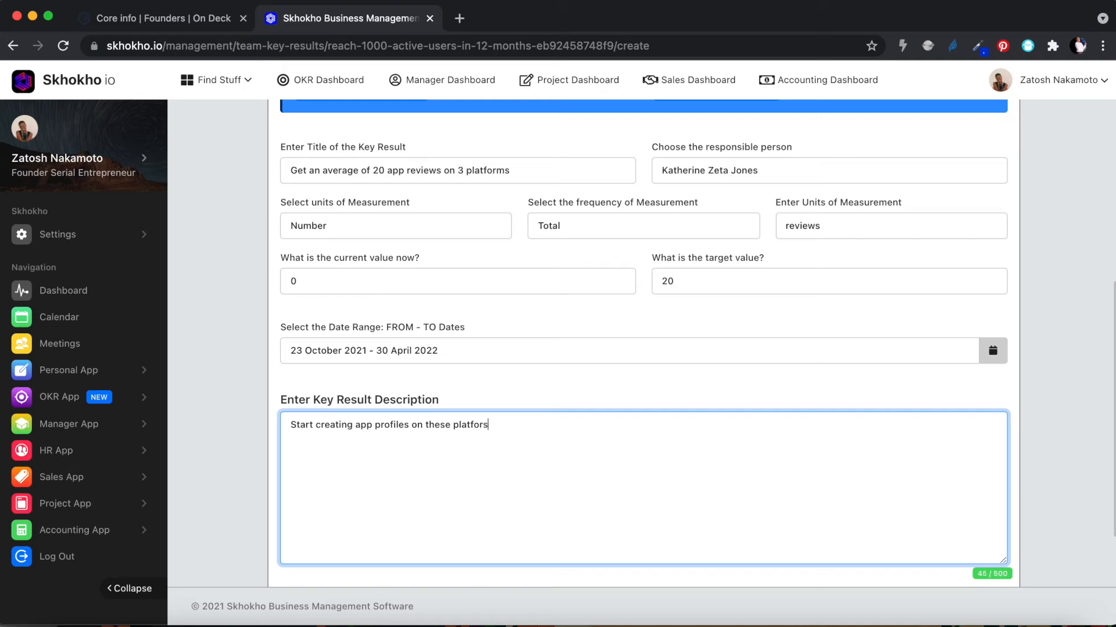
key(BackSpace)
text(ms so we can get the reviews. As)
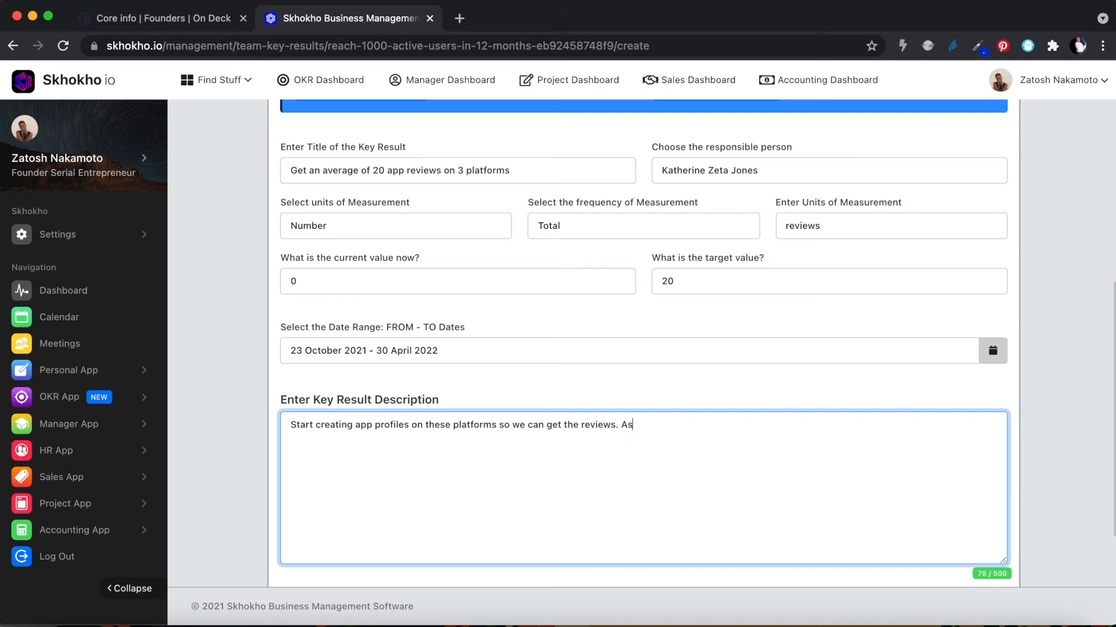
- Continue the description with "As users start using our website, call and ask them to go to the websites and write us a review."
text( users)
text( start using ou)
text(r websi)
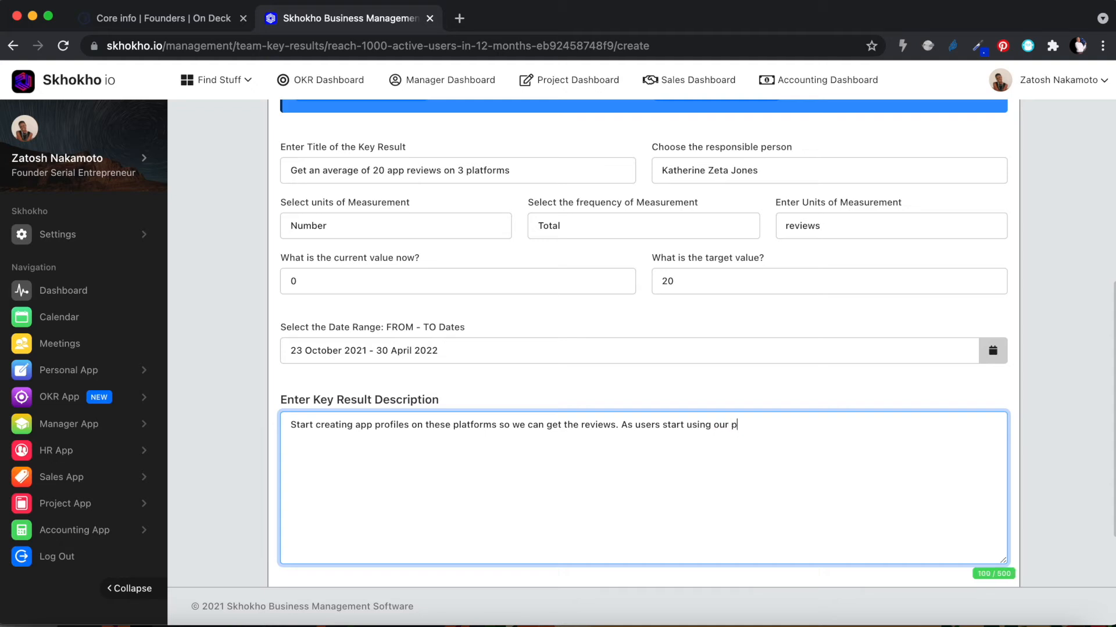
text(te, call and ask)
text(them)
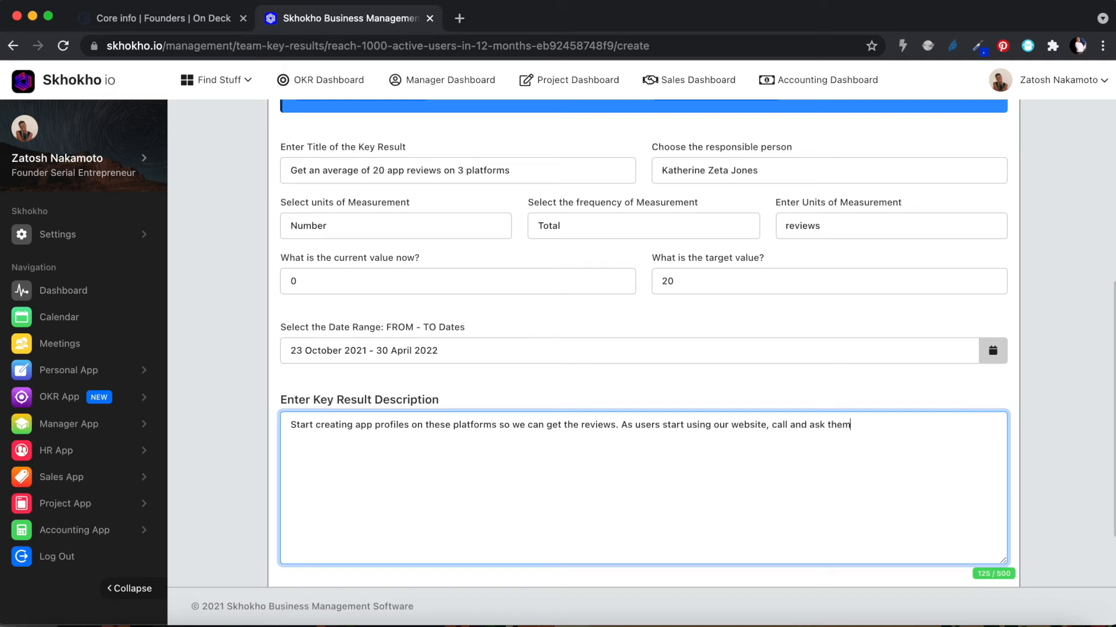
text( to go to the websites and write us a)
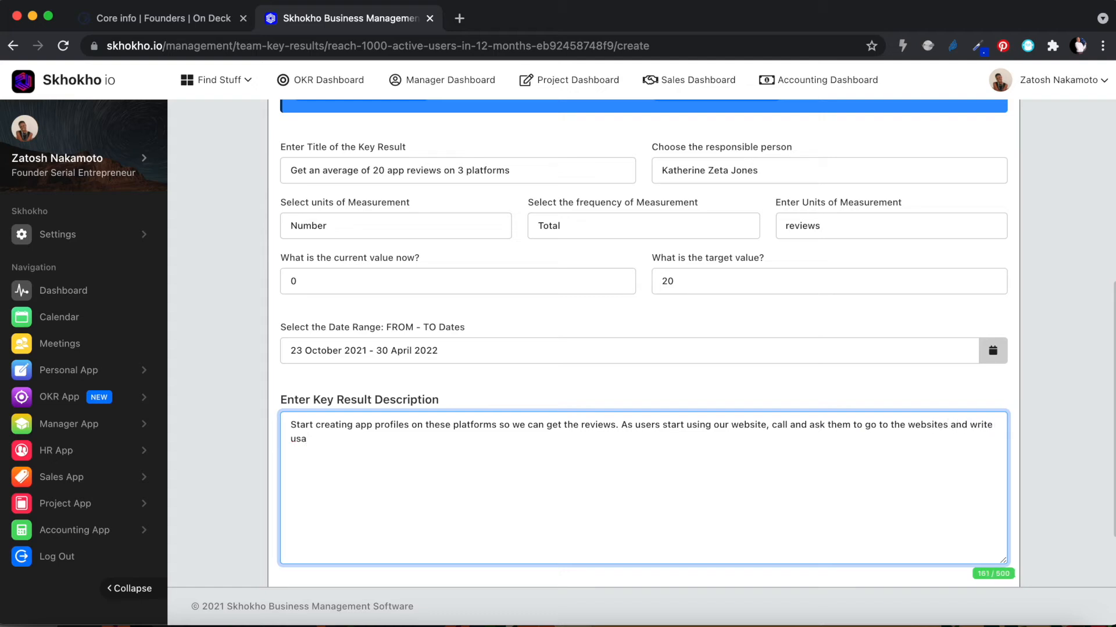
text( review)
- Finish the description by listing the platforms as "(1) Capterra, (2) Appsumo, (3) G2"
text(. (1) Capterr,)
text(, (2)
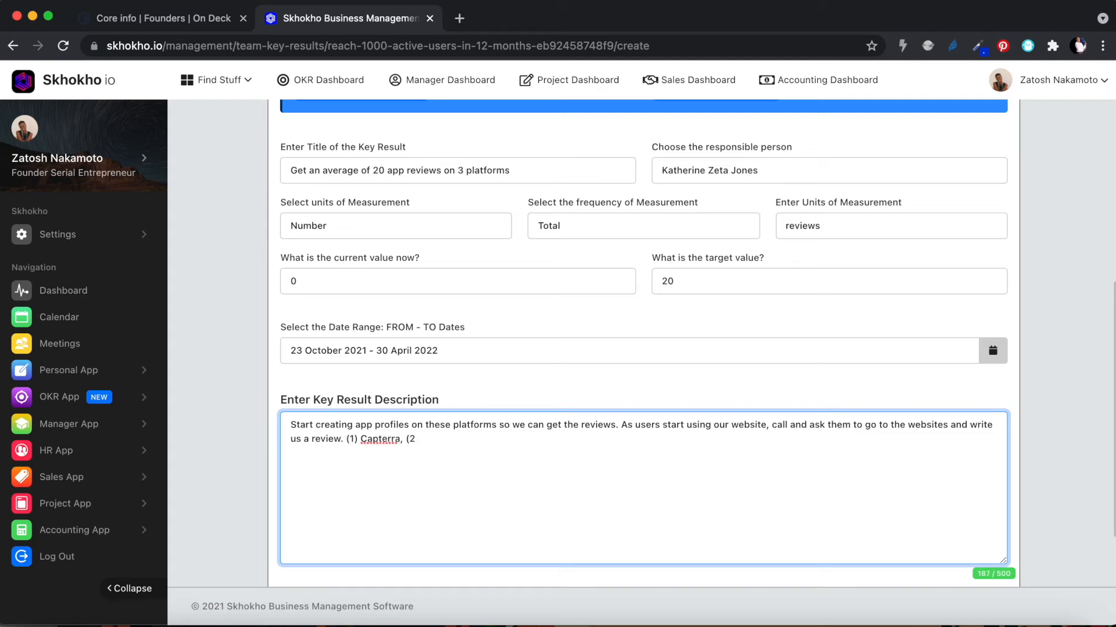
text() Appsumo, (3) G2)
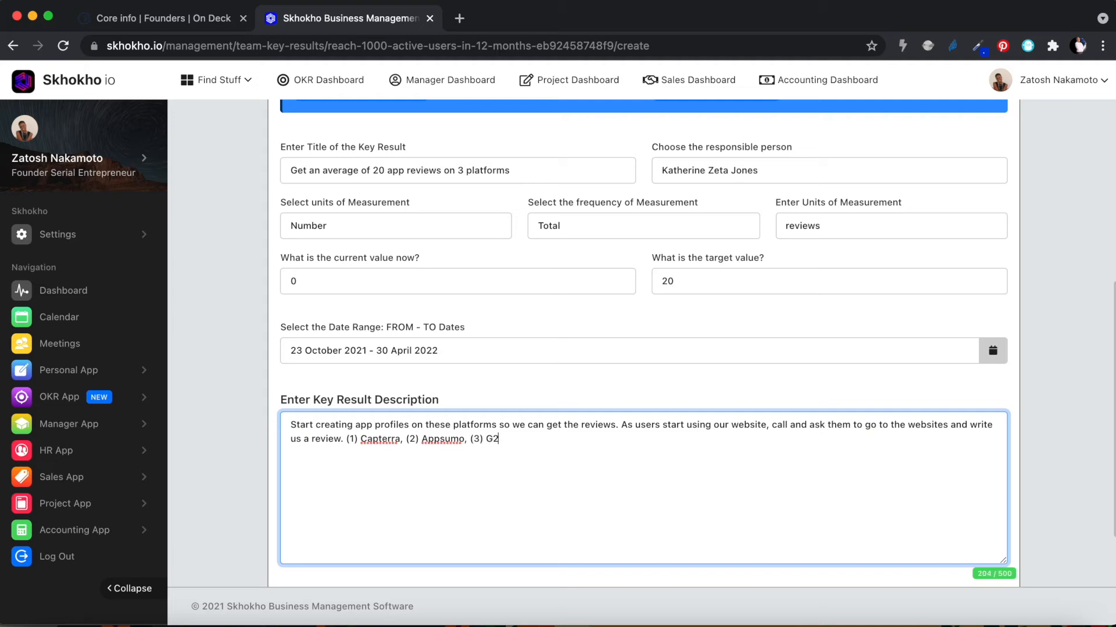
- Create the app reviews key result and dismiss the confirmation message
scroll(816, 404, down, 3)
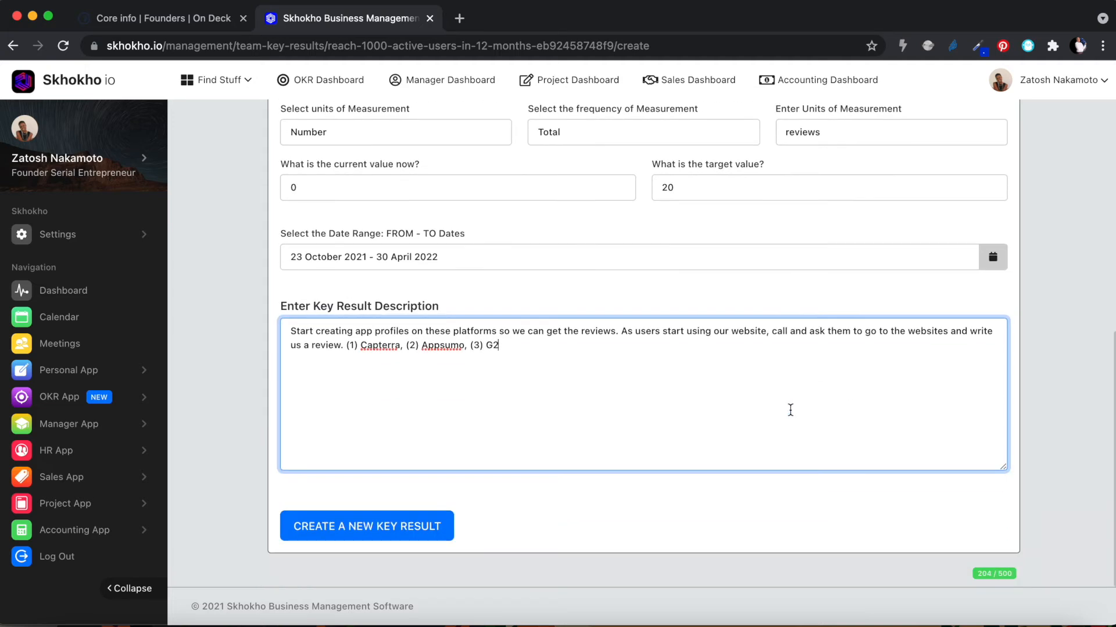
click(403, 526)
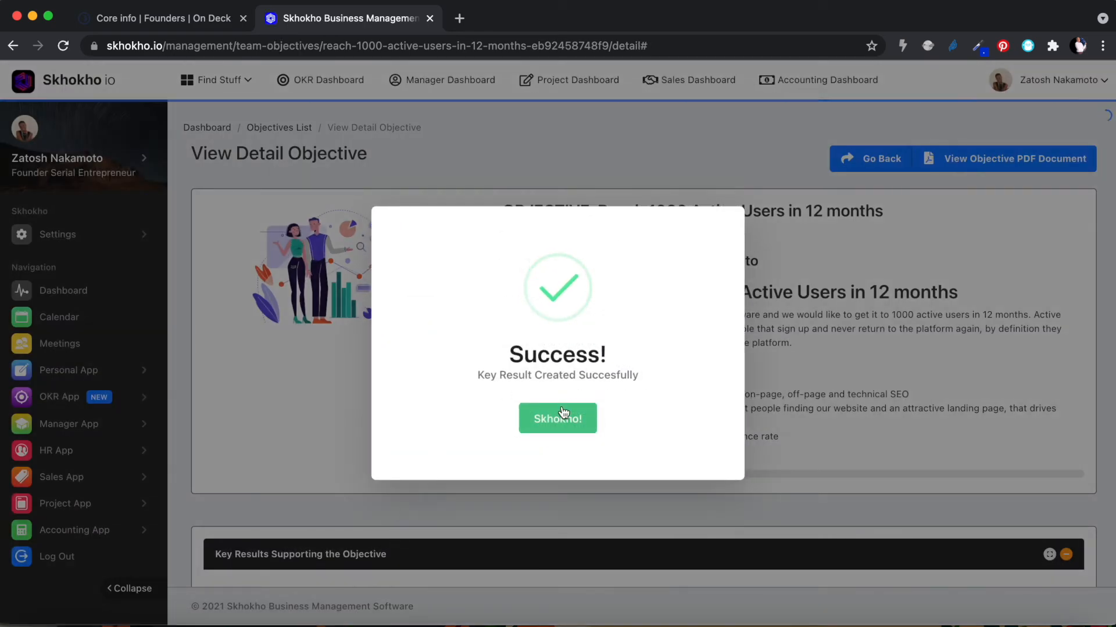
click(562, 412)
- Compare the key results listed under the objective with the planned key results on the Keynote slide
scroll(557, 422, down, 5)
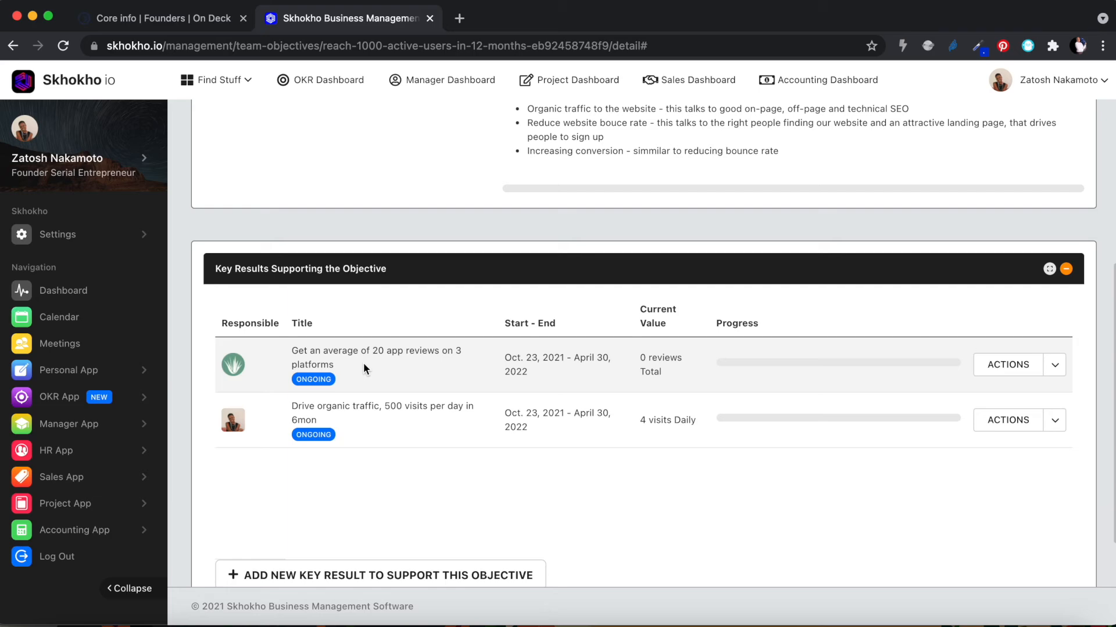
key(ctrl+Right)
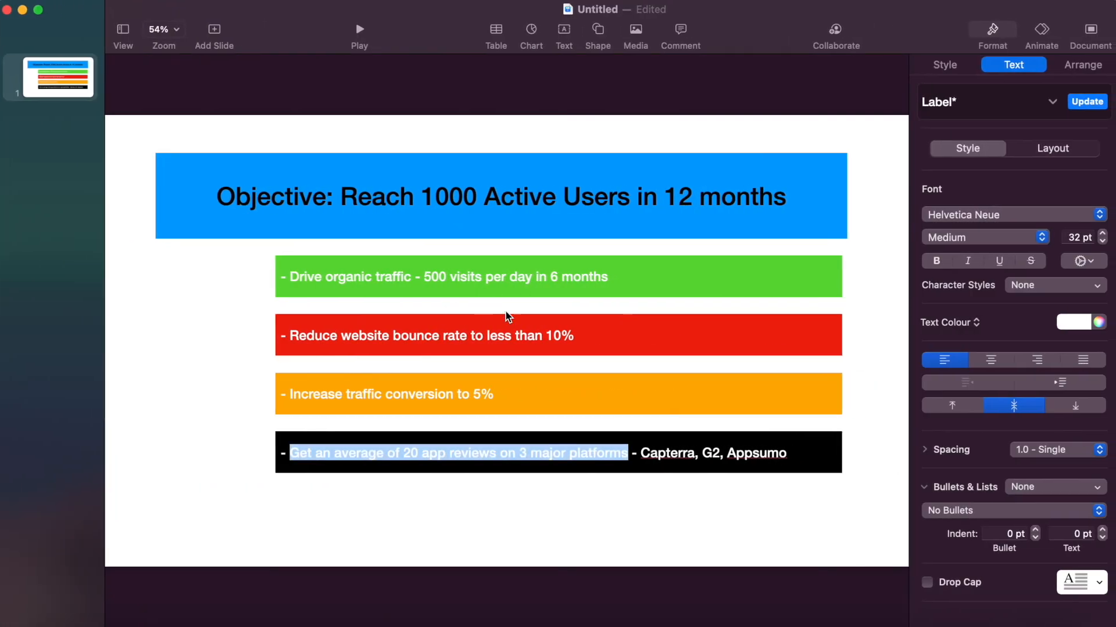
key(ctrl+Left)
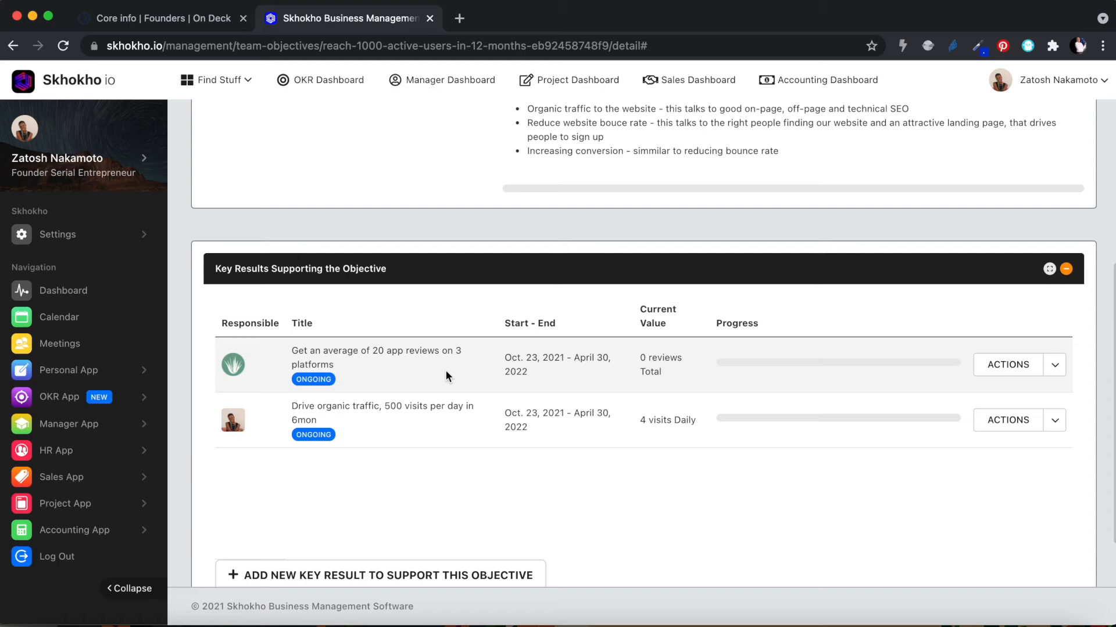
scroll(445, 369, down, 3)
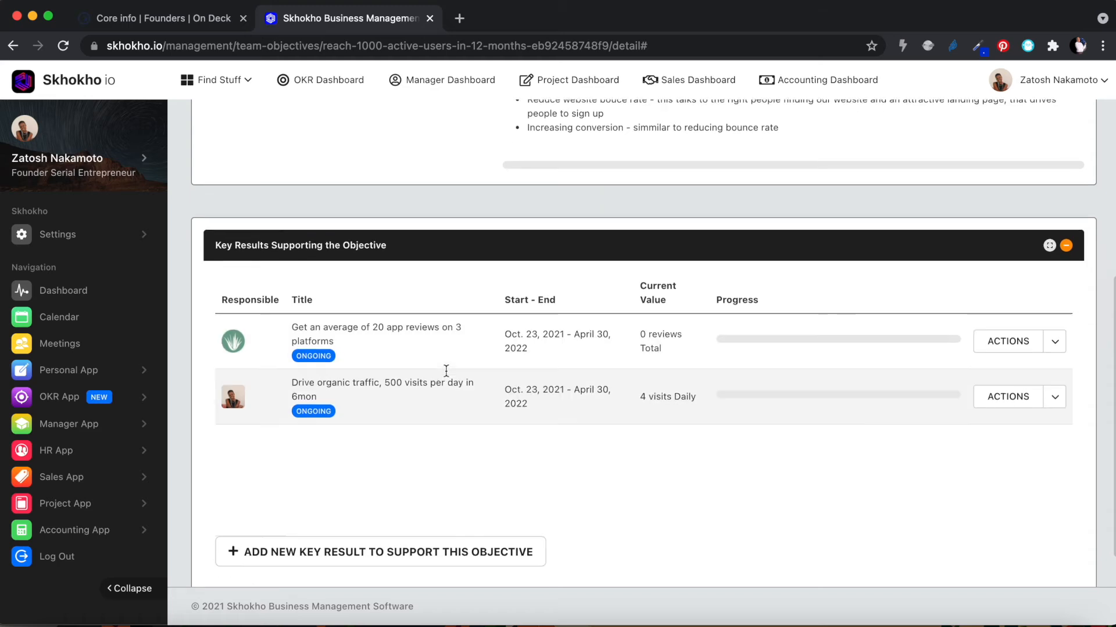
scroll(403, 428, up, 5)
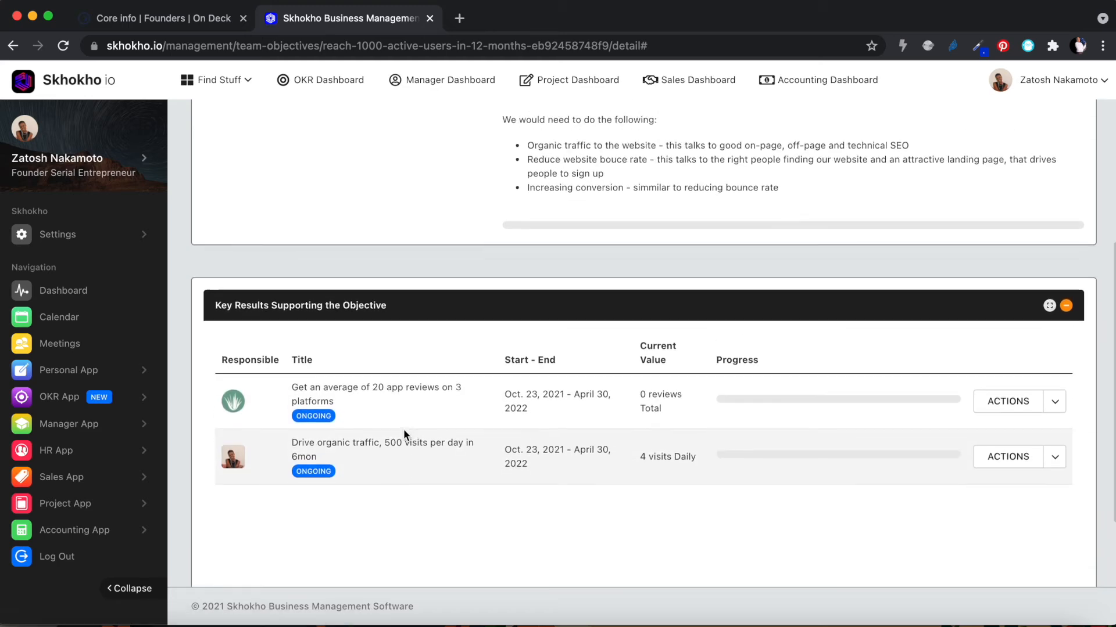
scroll(404, 436, down, 5)
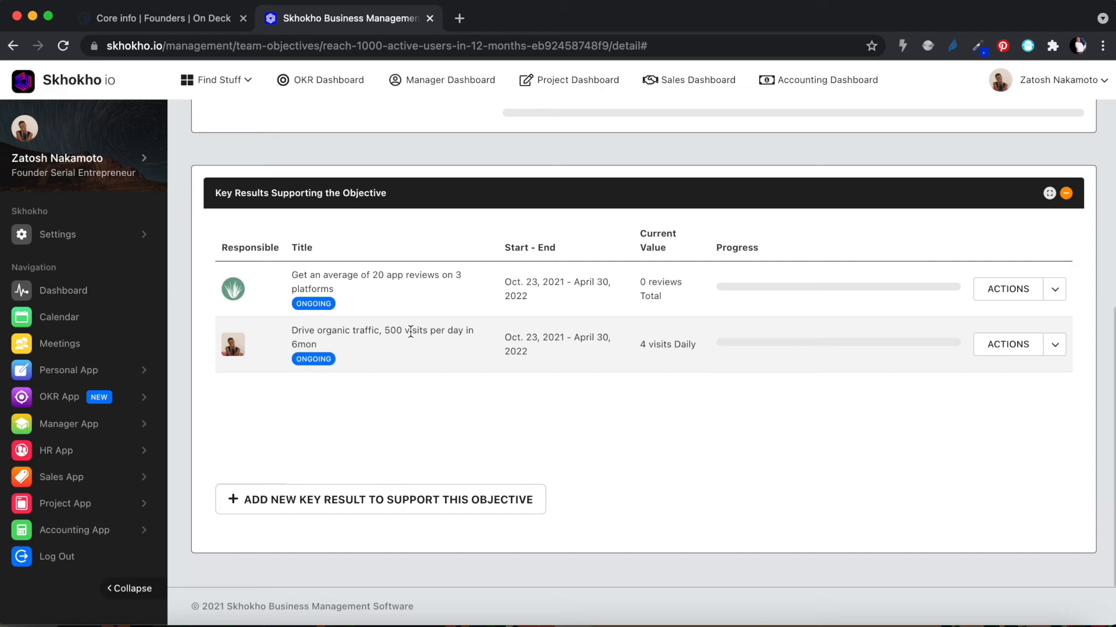
scroll(410, 331, up, 5)
scroll(411, 337, down, 4)
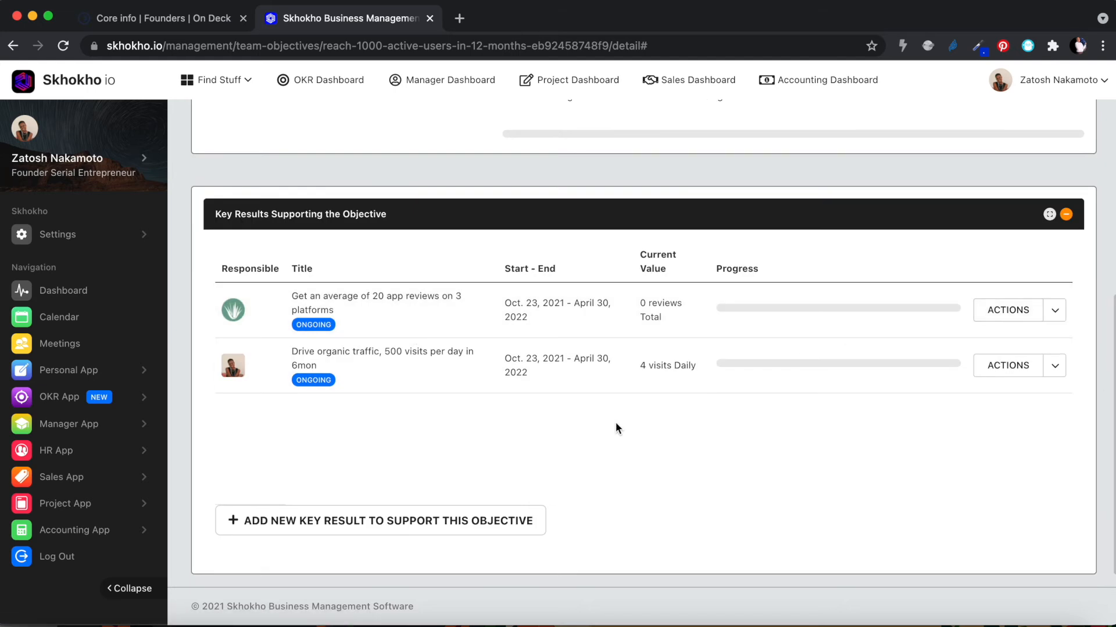
- Open the detail page of the organic traffic key result and look over the objective it supports
click(1053, 366)
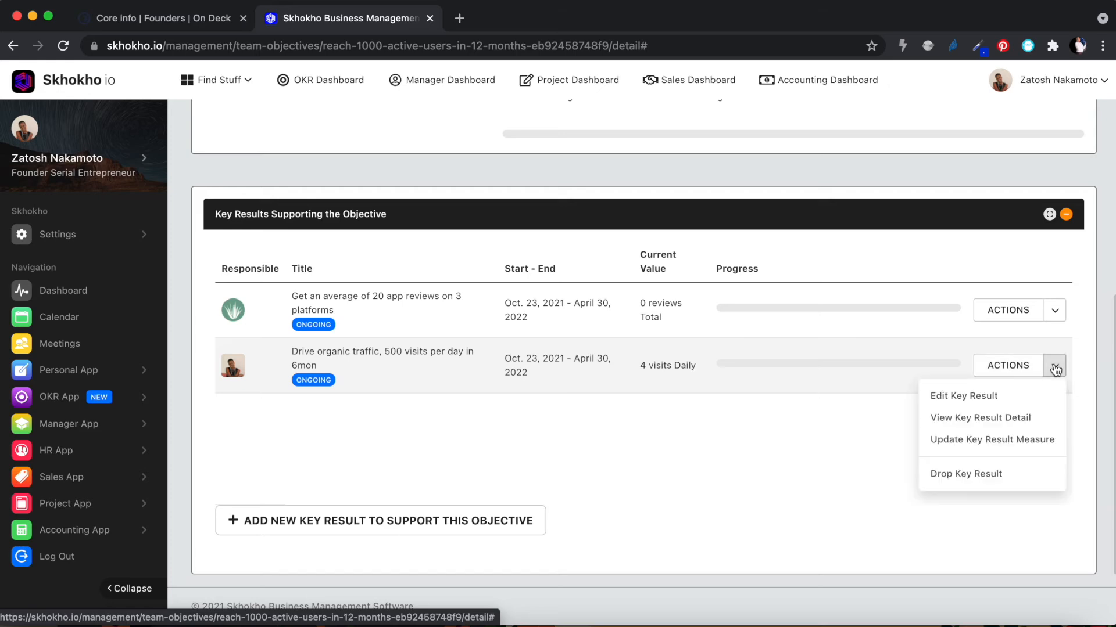
click(966, 446)
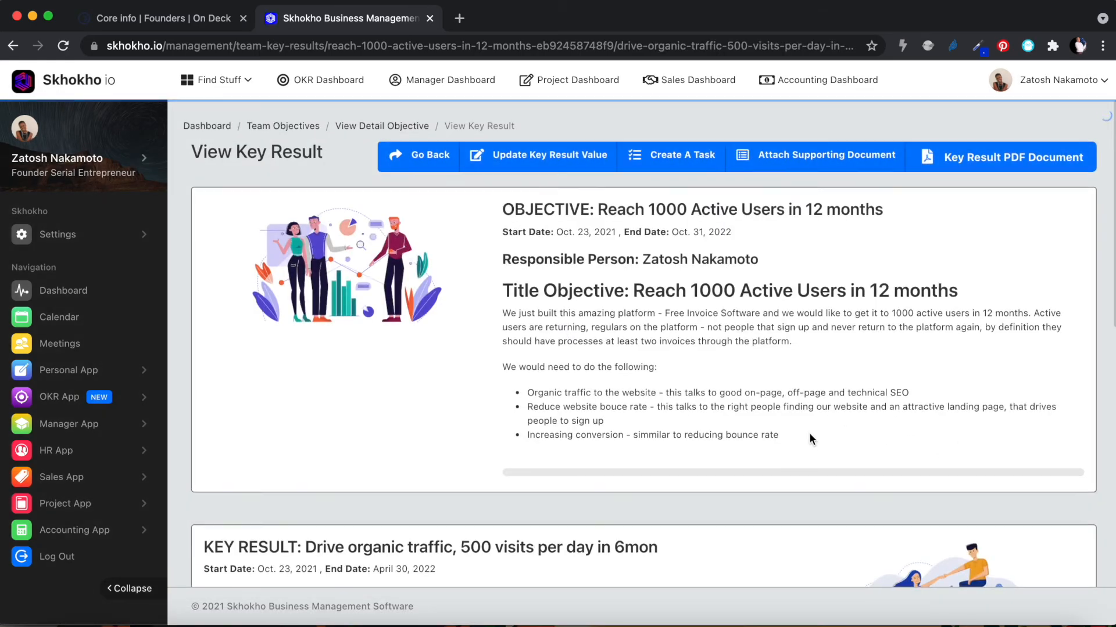
scroll(809, 433, down, 4)
scroll(809, 433, down, 2)
scroll(809, 432, up, 5)
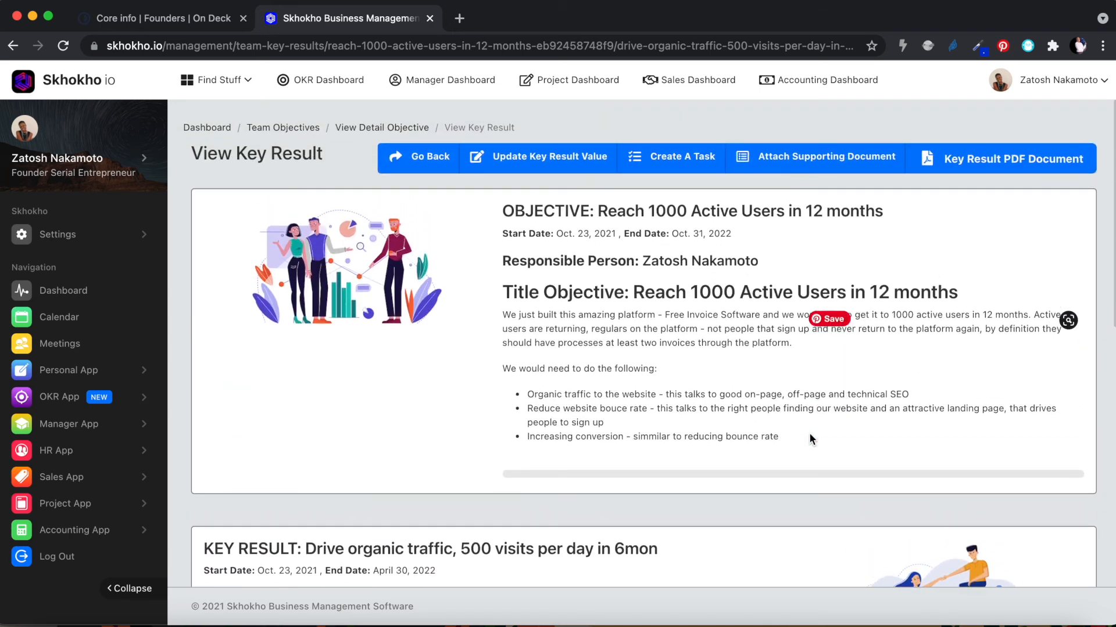
scroll(809, 438, down, 3)
scroll(809, 437, up, 3)
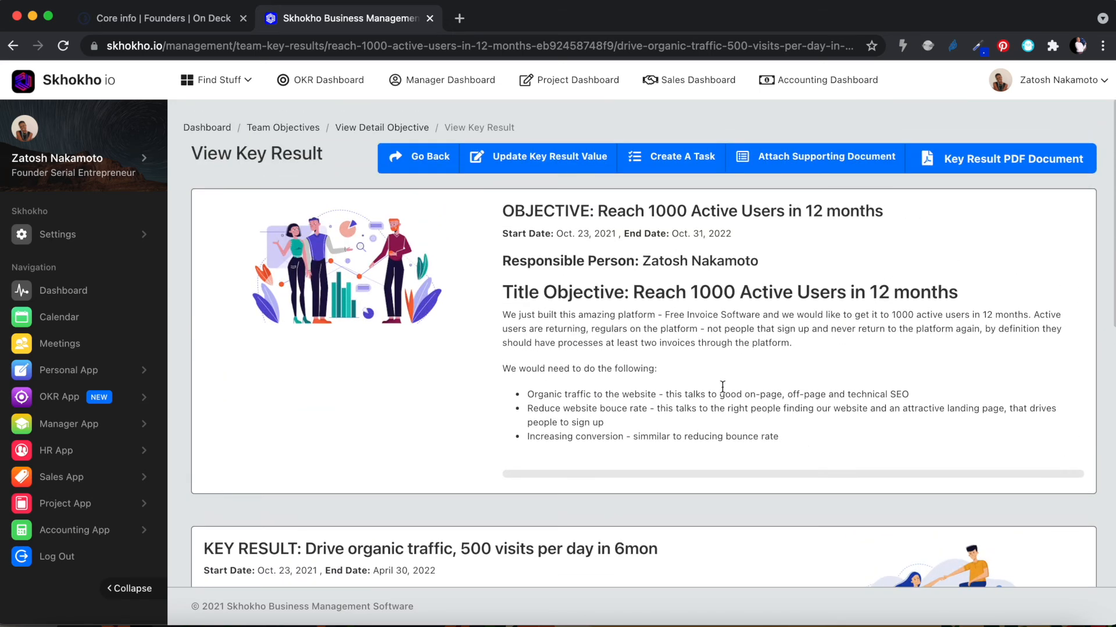
- Examine the organic traffic key result's description, start, current and target values, and its status chart
scroll(746, 331, down, 5)
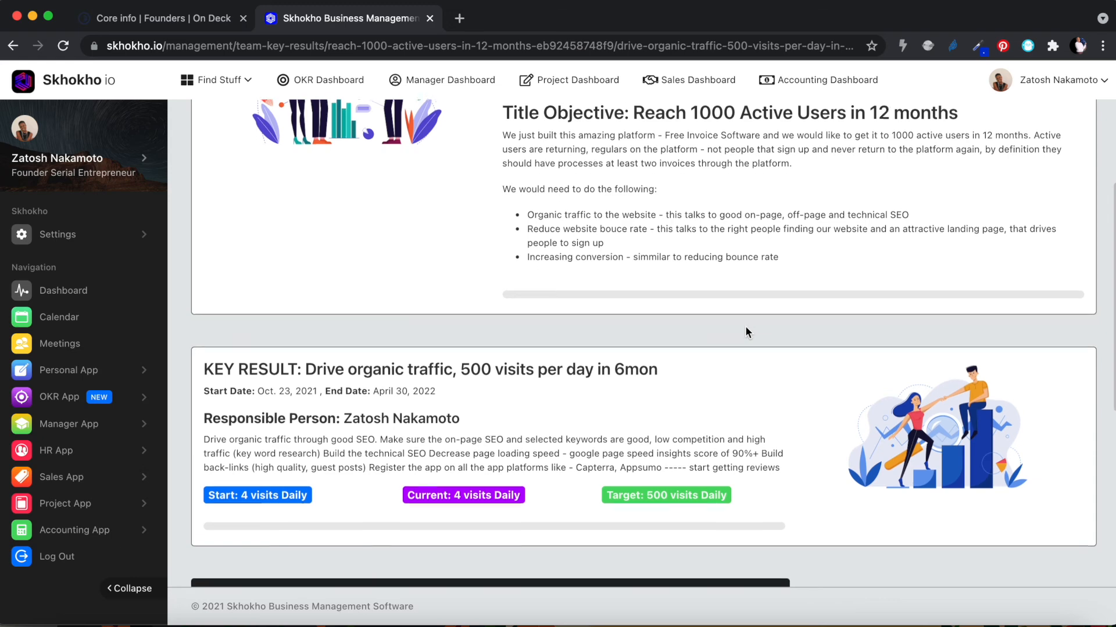
scroll(746, 332, down, 1)
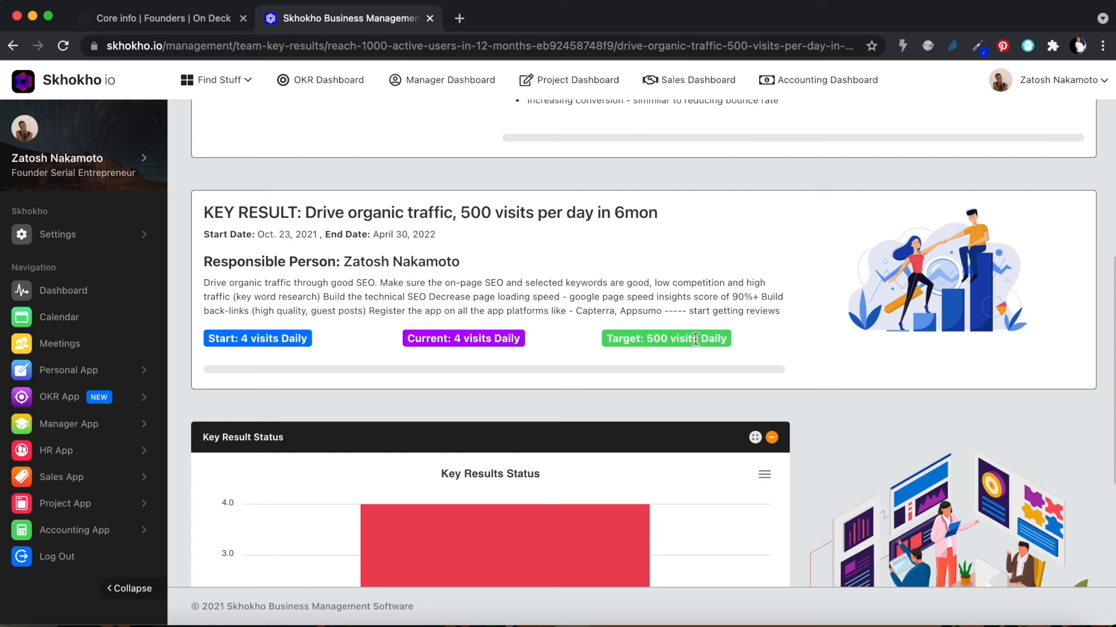
scroll(691, 336, down, 4)
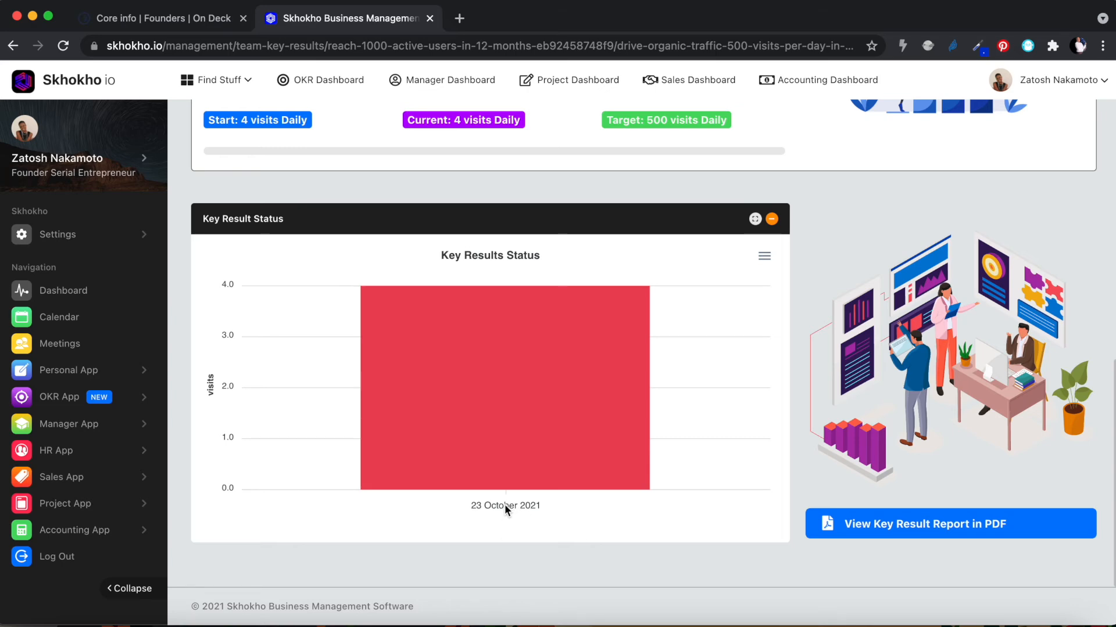
mouse_move(480, 314)
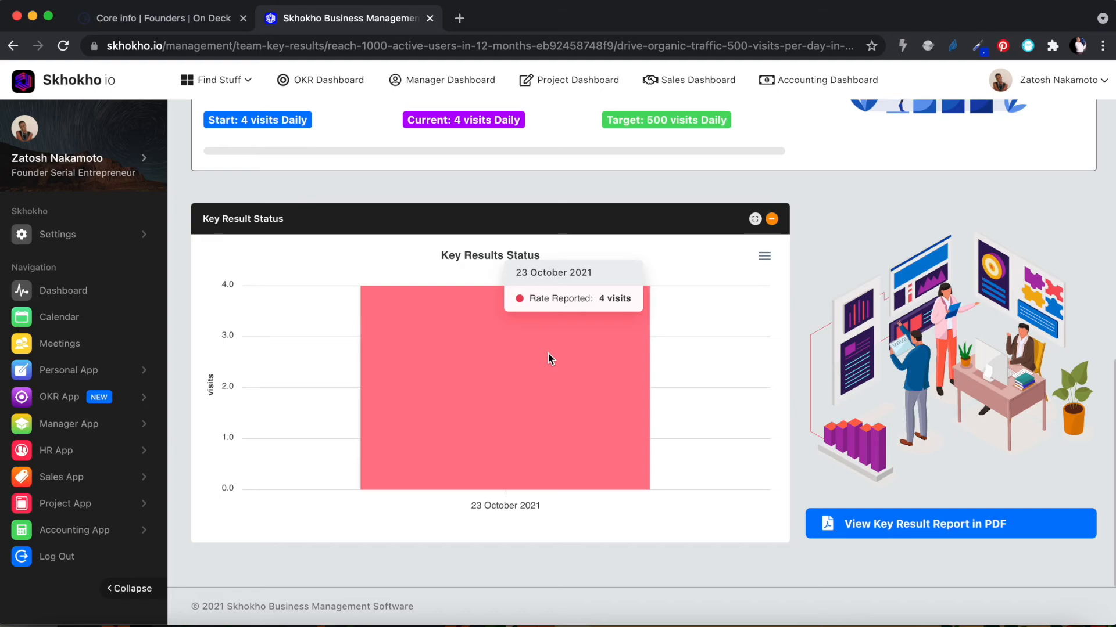
- Review the organic traffic key result's description and open the form for a new OKR task under it
scroll(837, 280, up, 5)
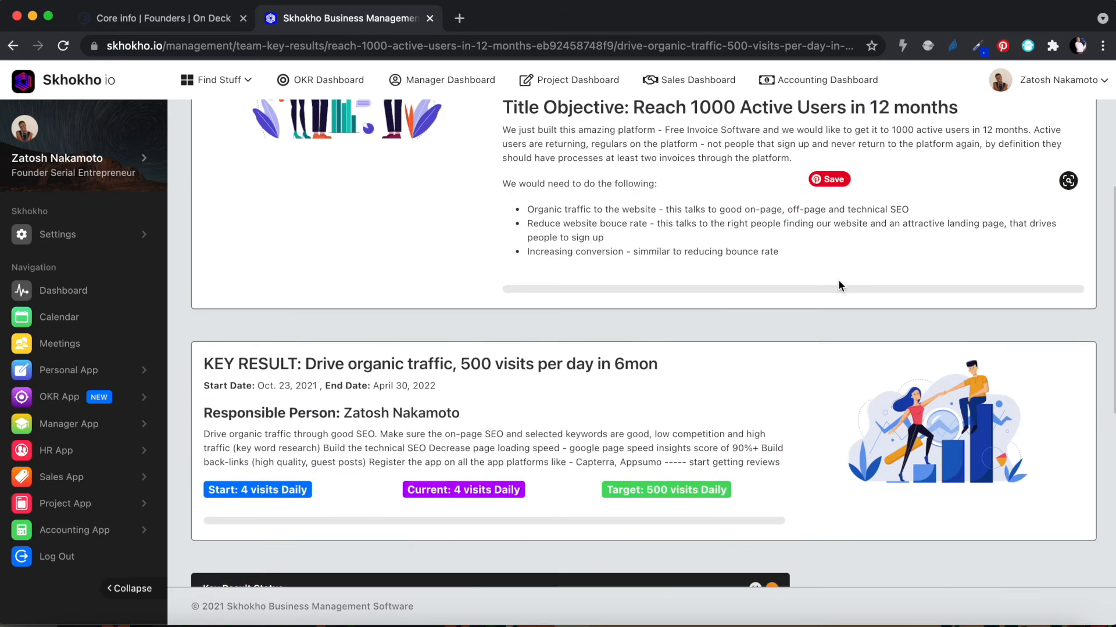
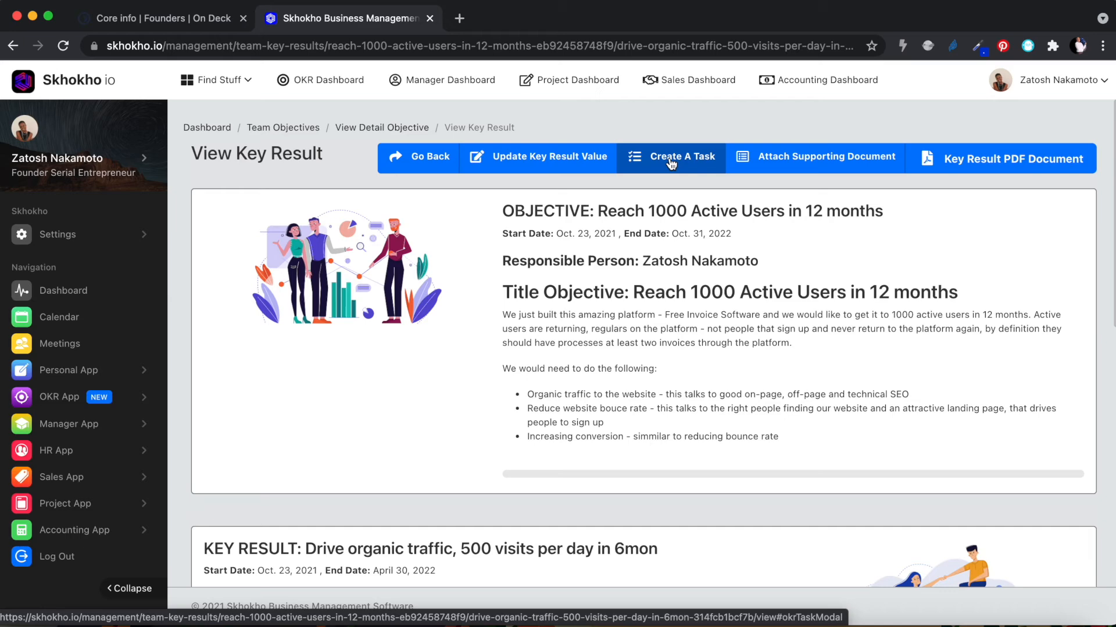
scroll(661, 264, down, 7)
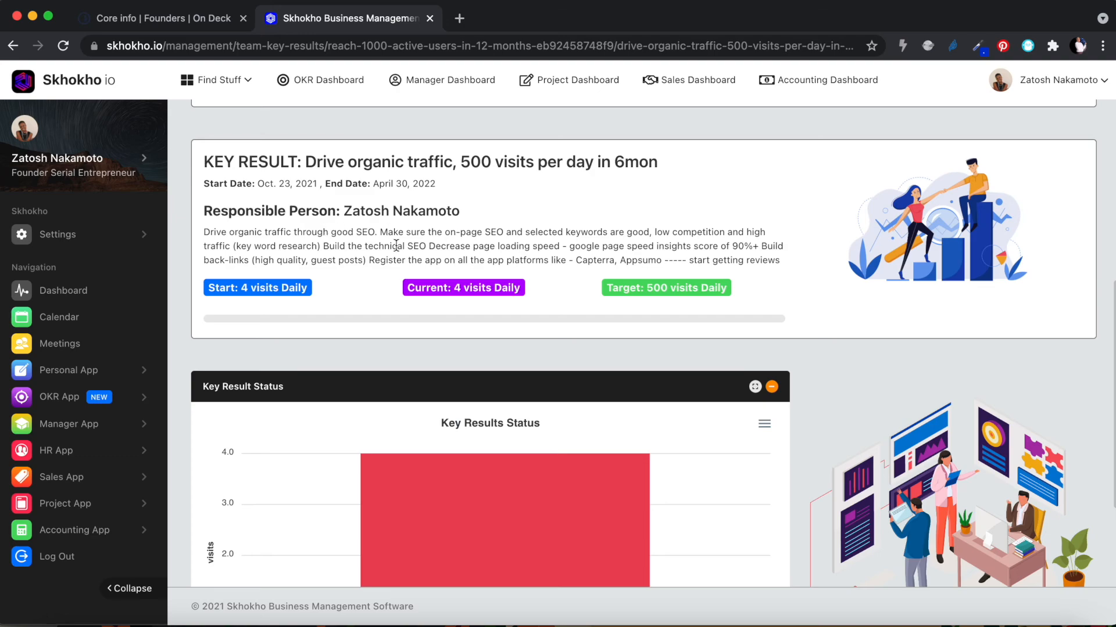
scroll(395, 247, up, 7)
click(659, 161)
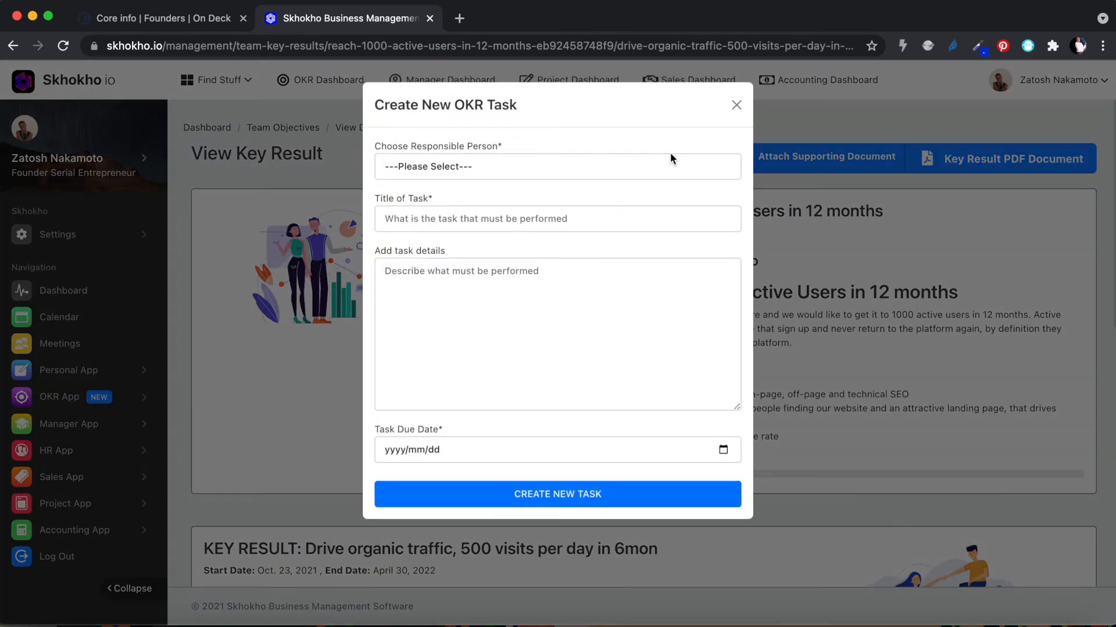
- Choose the second listed team member as responsible person and title the new OKR task "Complete the on page SEO"
click(670, 156)
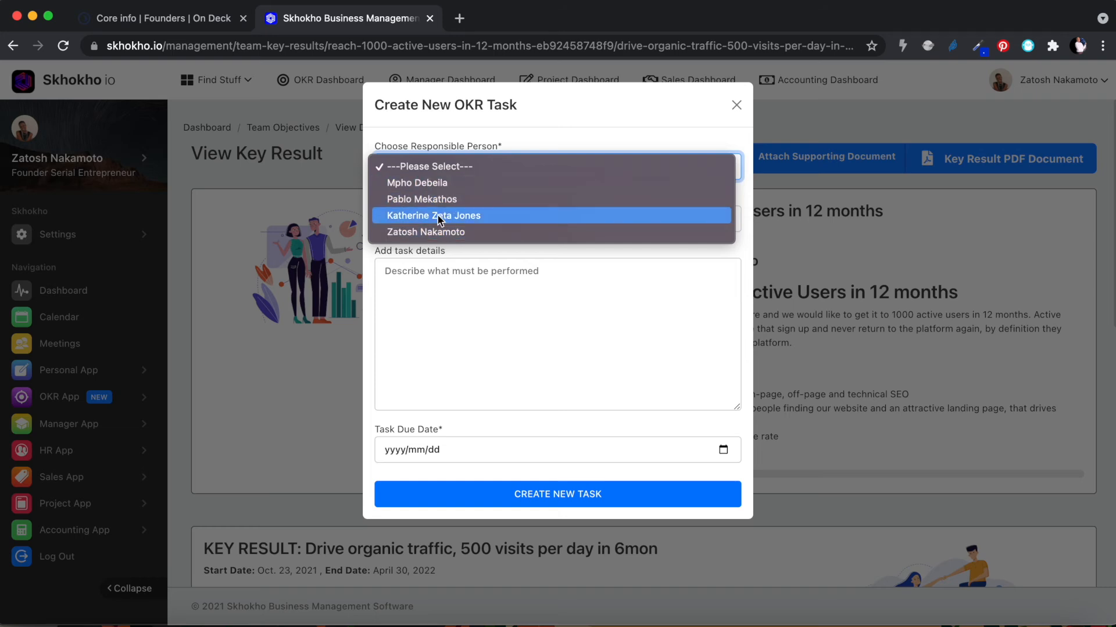
click(427, 199)
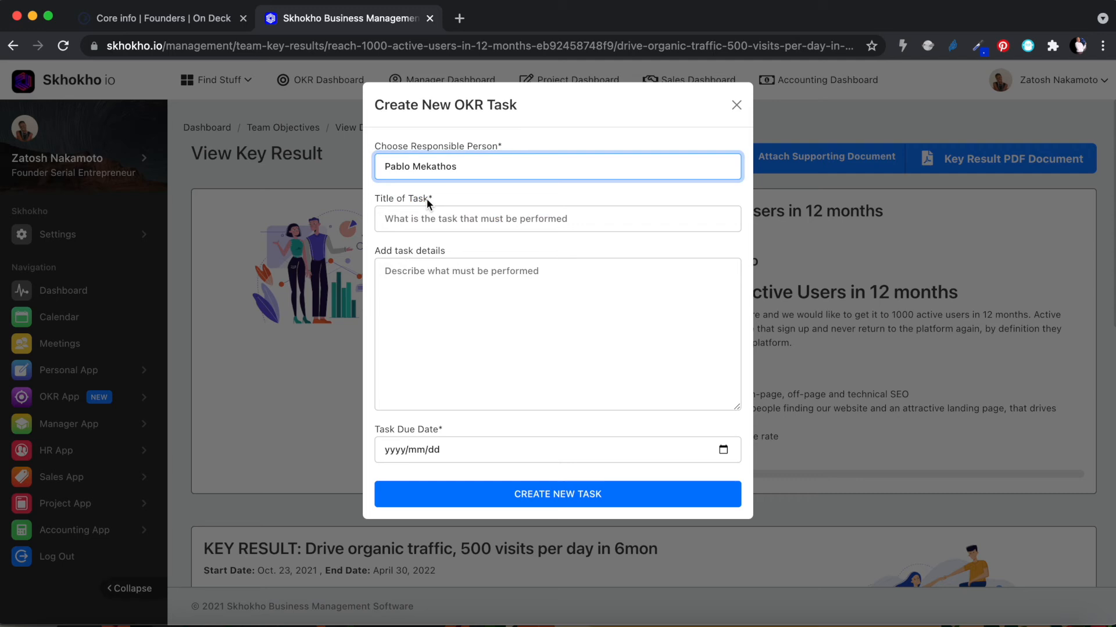
click(470, 219)
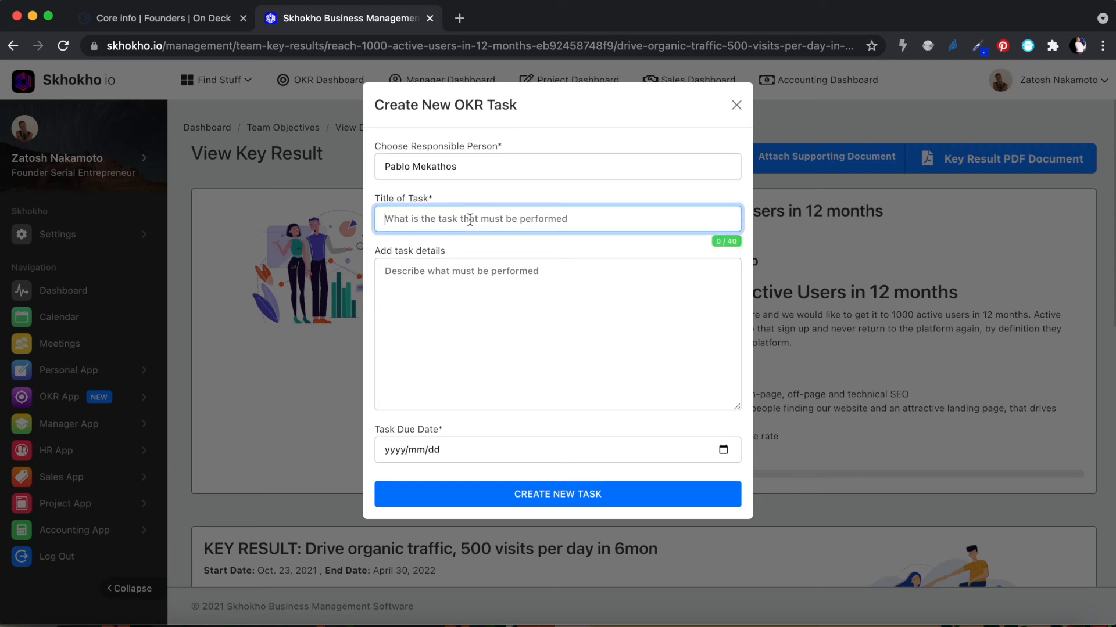
text(Co)
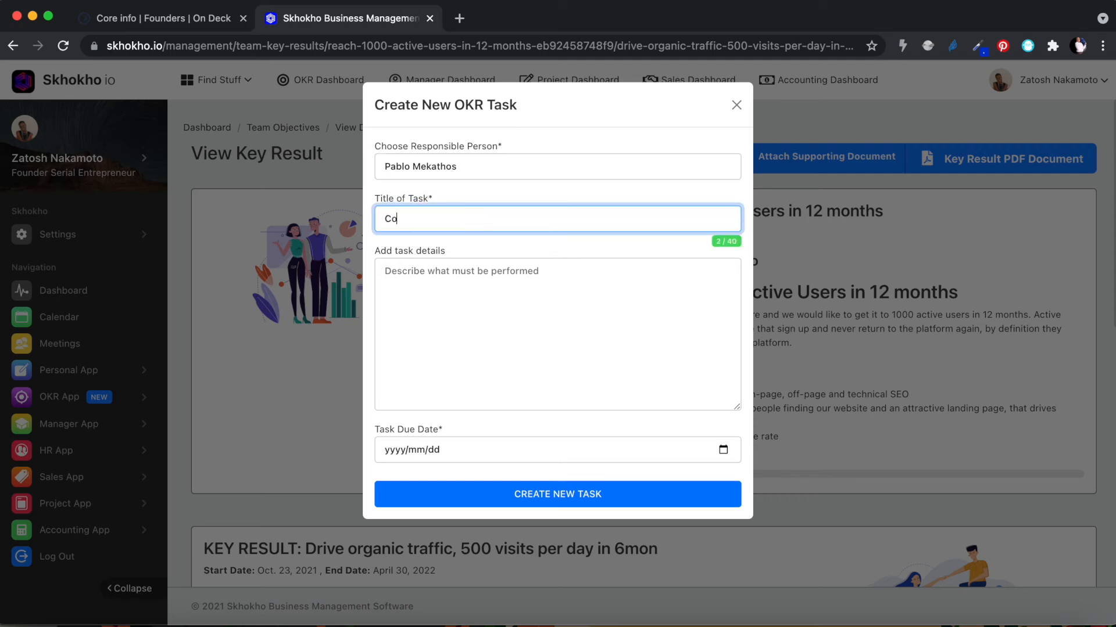
text(mplete the on  page SEO)
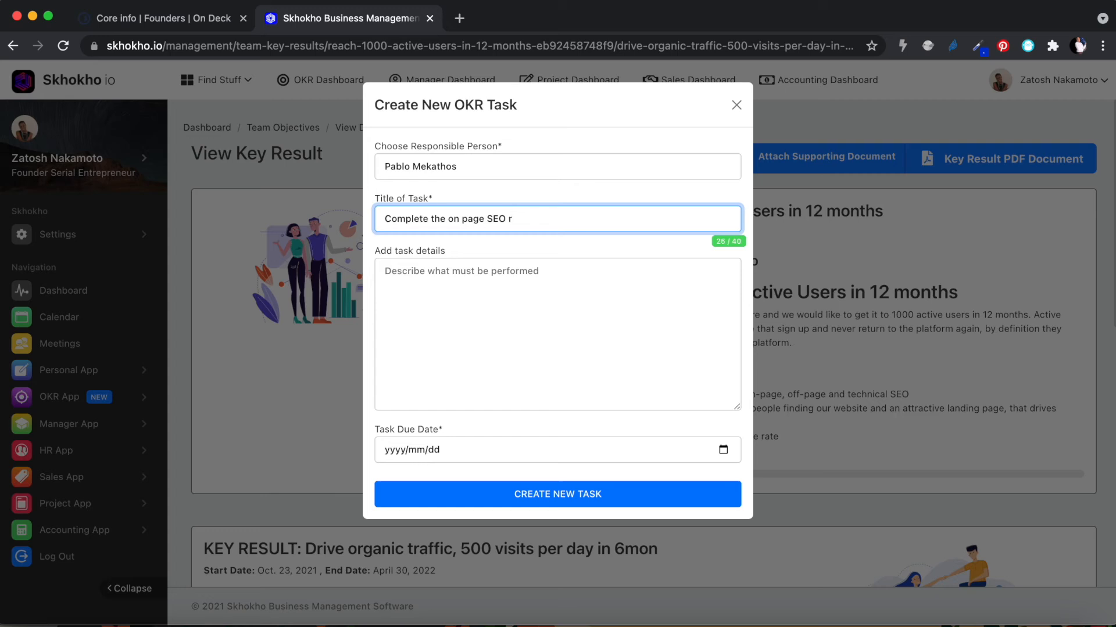
- Begin the task details with "Go through all the pages and the selected key words from our key words report and make"
click(468, 300)
text(G)
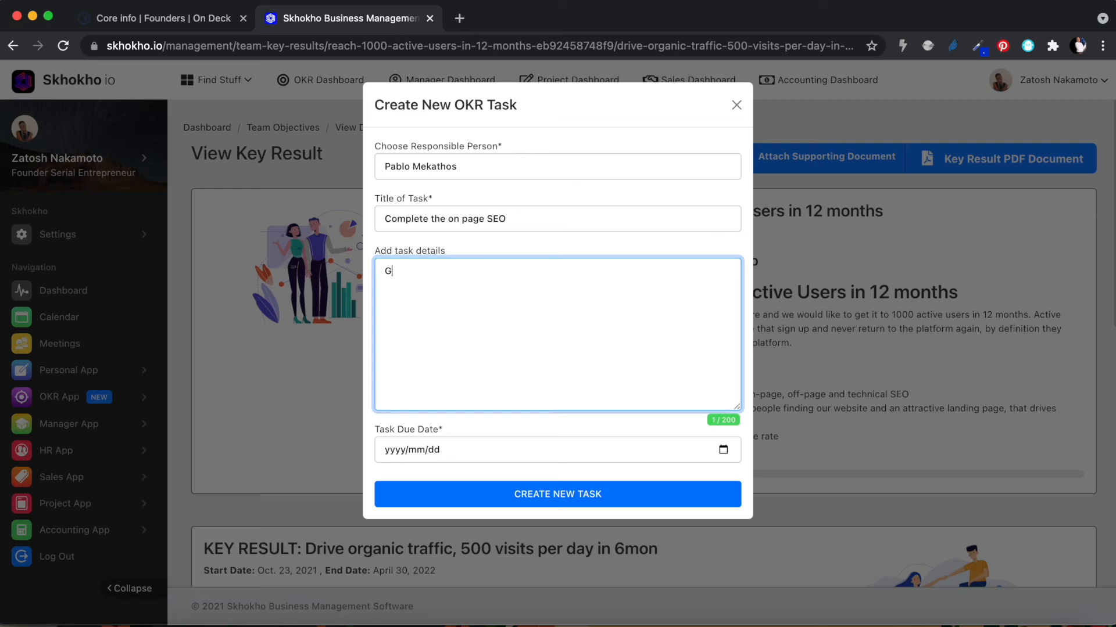
text(o through all the pages and the seelc)
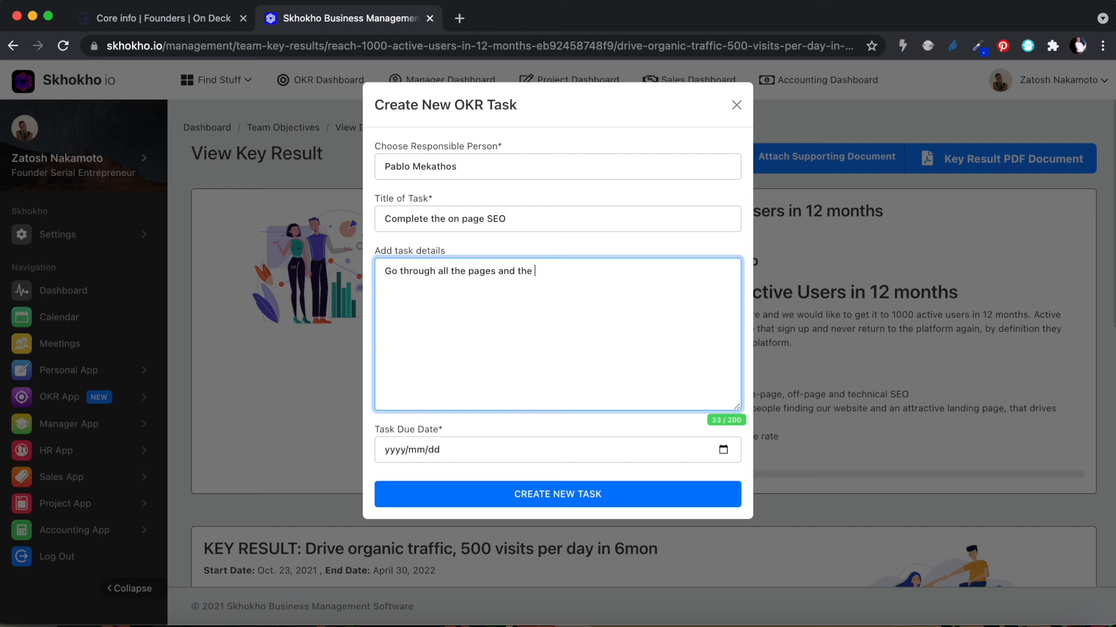
key(BackSpace)
text(lected key words from our )
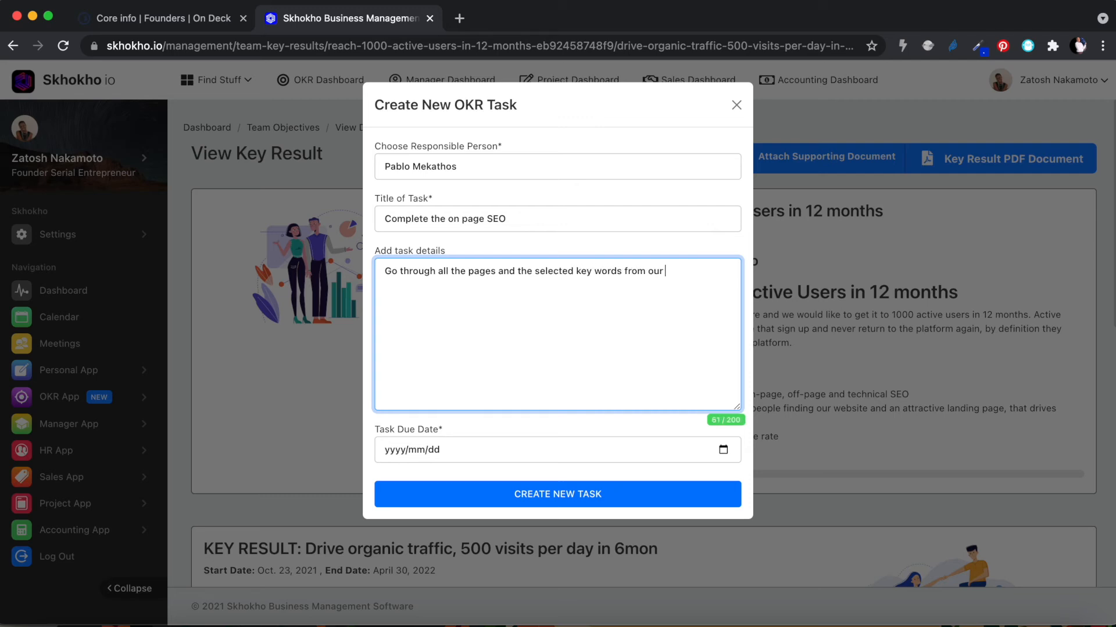
text(key words pres)
key(BackSpace)
key(BackSpace)
key(BackSpace)
key(BackSpace)
text(report and make)
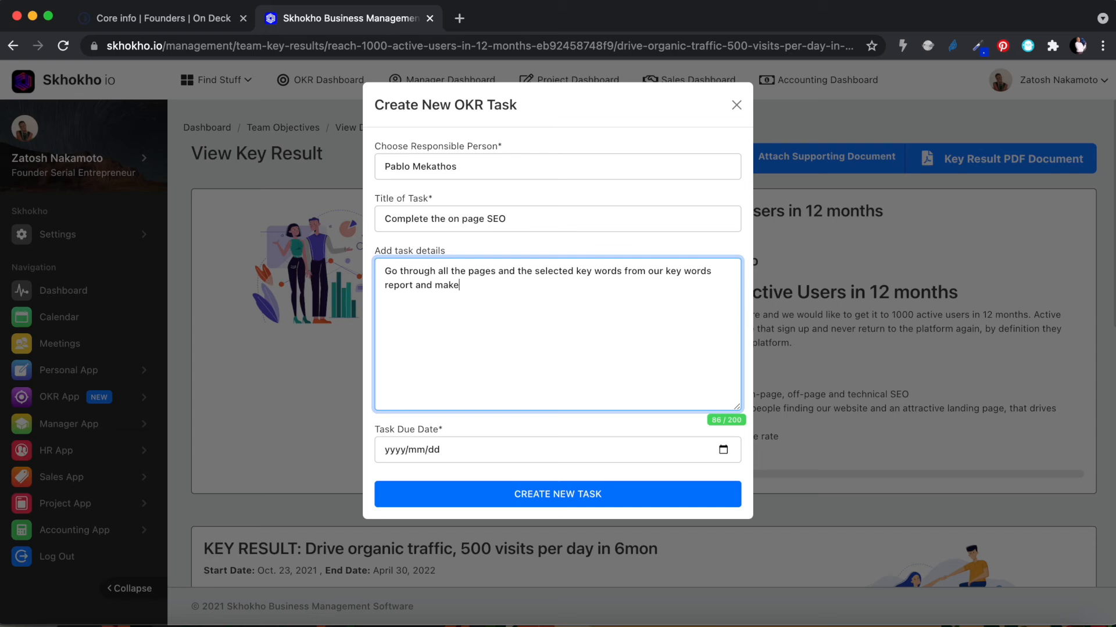
- Finish the task details with "sure that the pages are aligned with the keywords - i.e. SEO optimised", correcting the misspelled word
text( sure that the pages are)
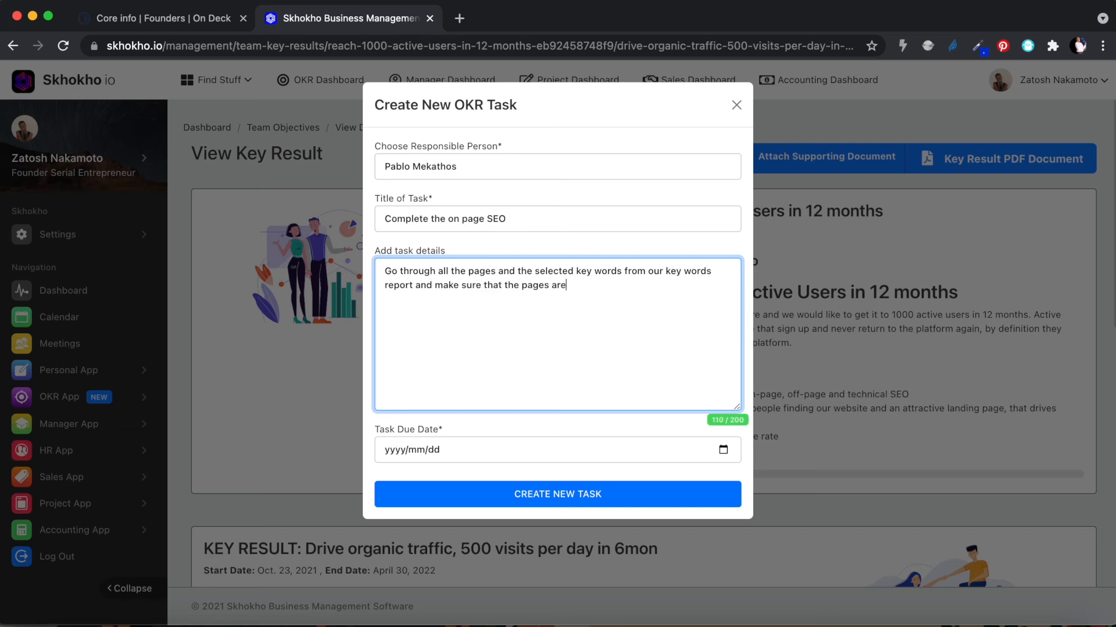
text( alligned with the keywords -)
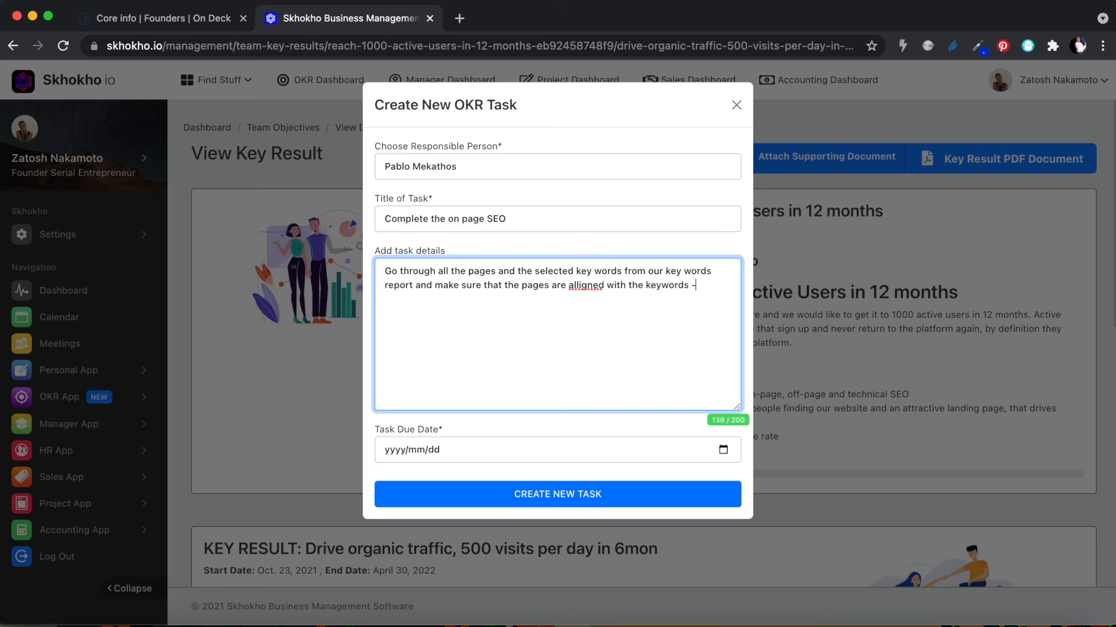
text( i.)
key(BackSpace)
key(BackSpace)
text(e)
text(i)
key(BackSpace)
text(i.e.)
text( SEO optim)
text(ise)
text(ed)
right_click(593, 285)
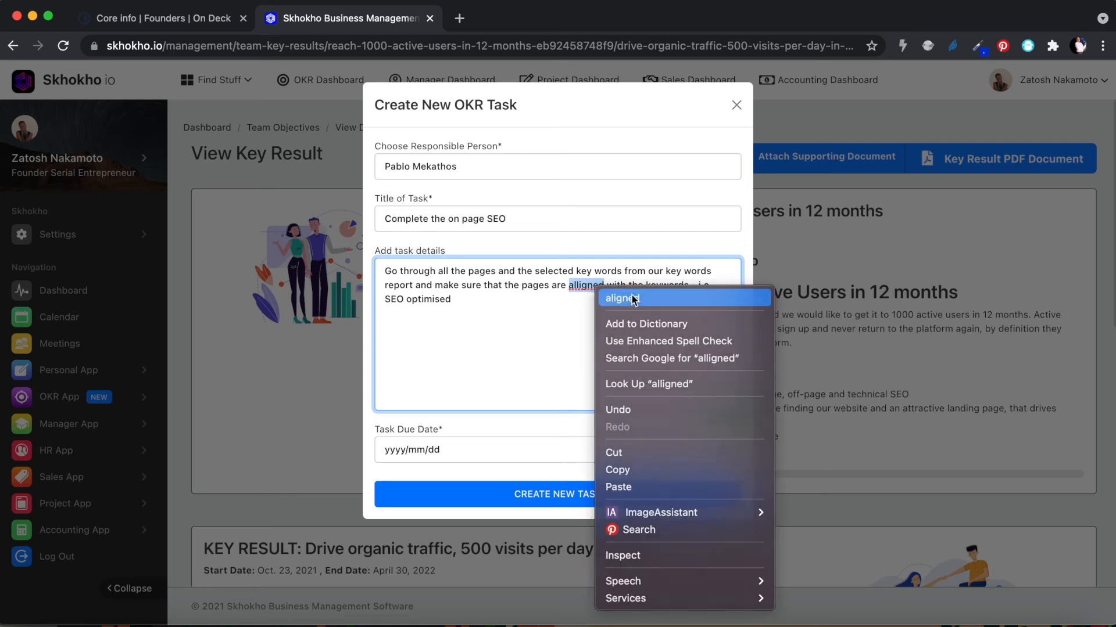
click(633, 299)
- Set the task due date to 2021/11/06, create the task and dismiss the confirmation
click(724, 450)
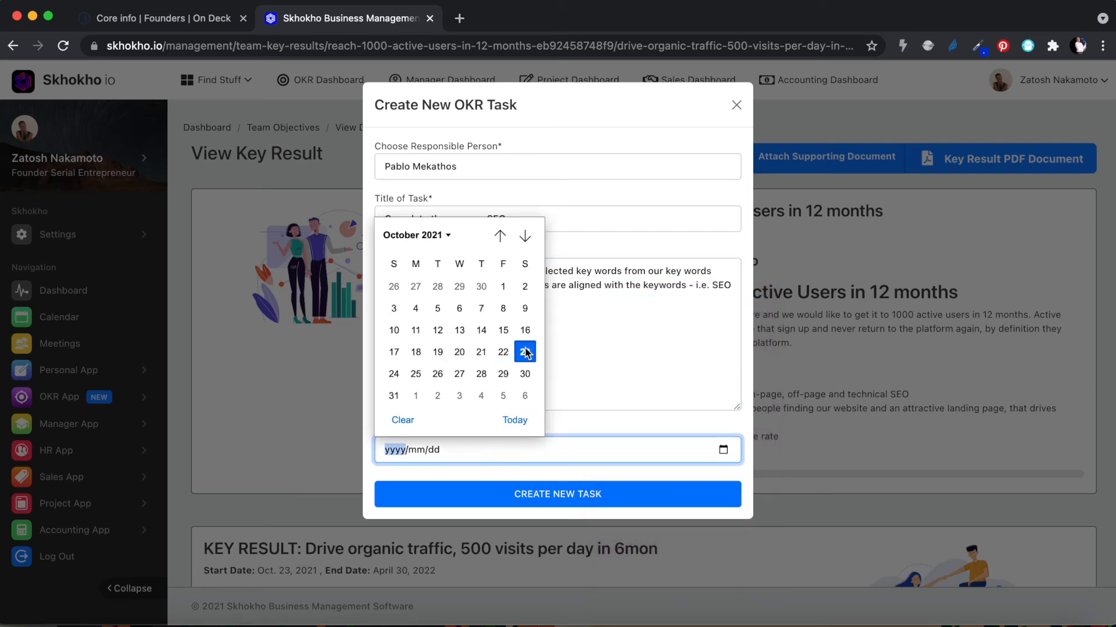
click(524, 396)
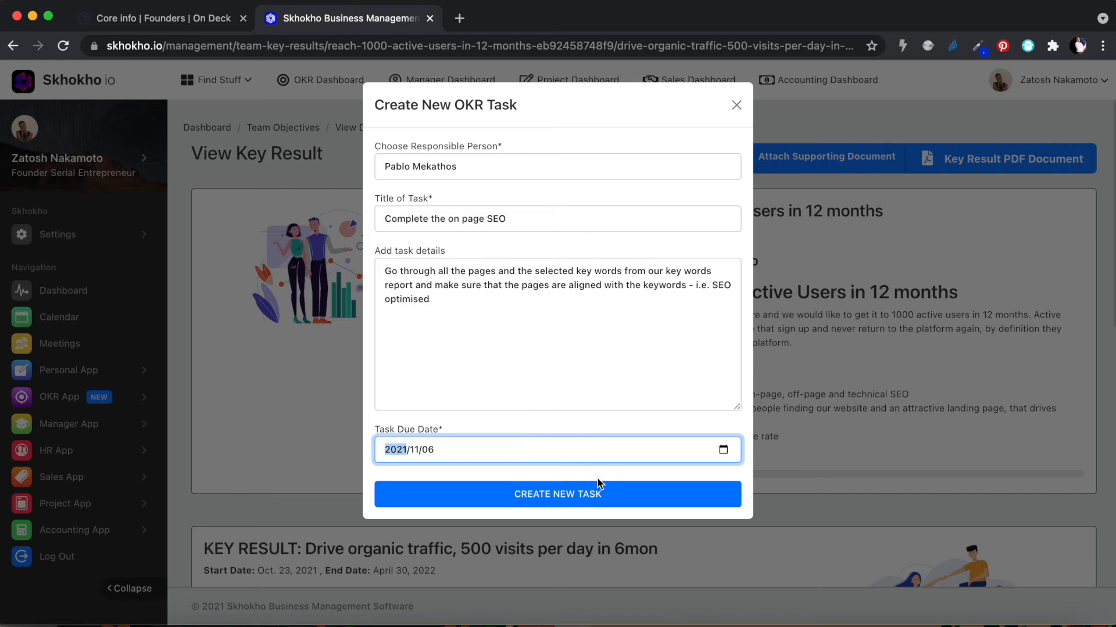
click(578, 495)
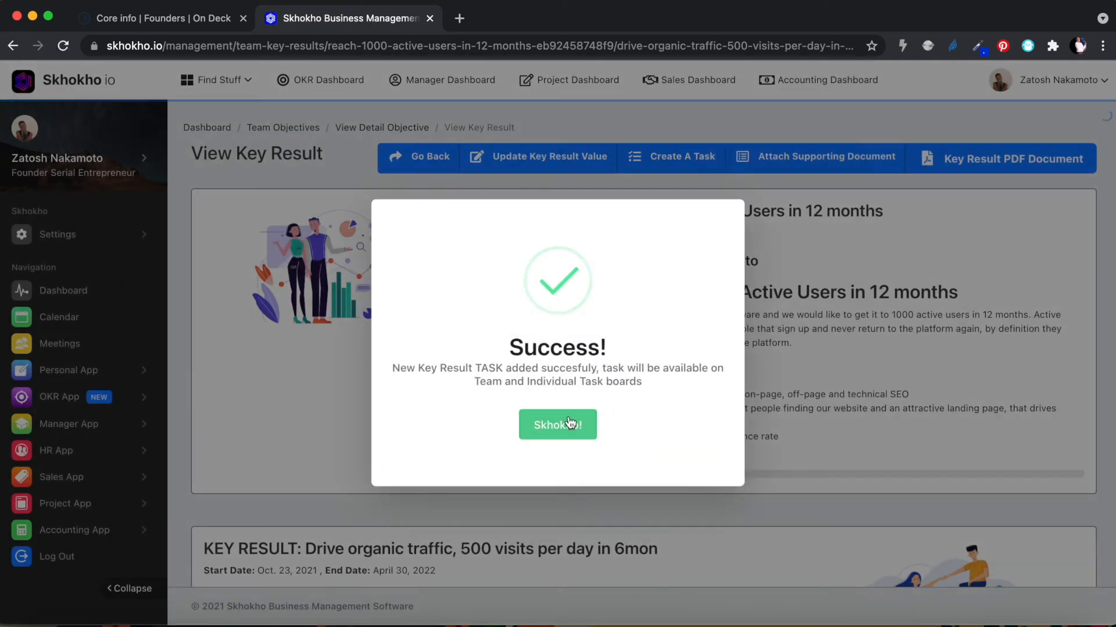
click(570, 423)
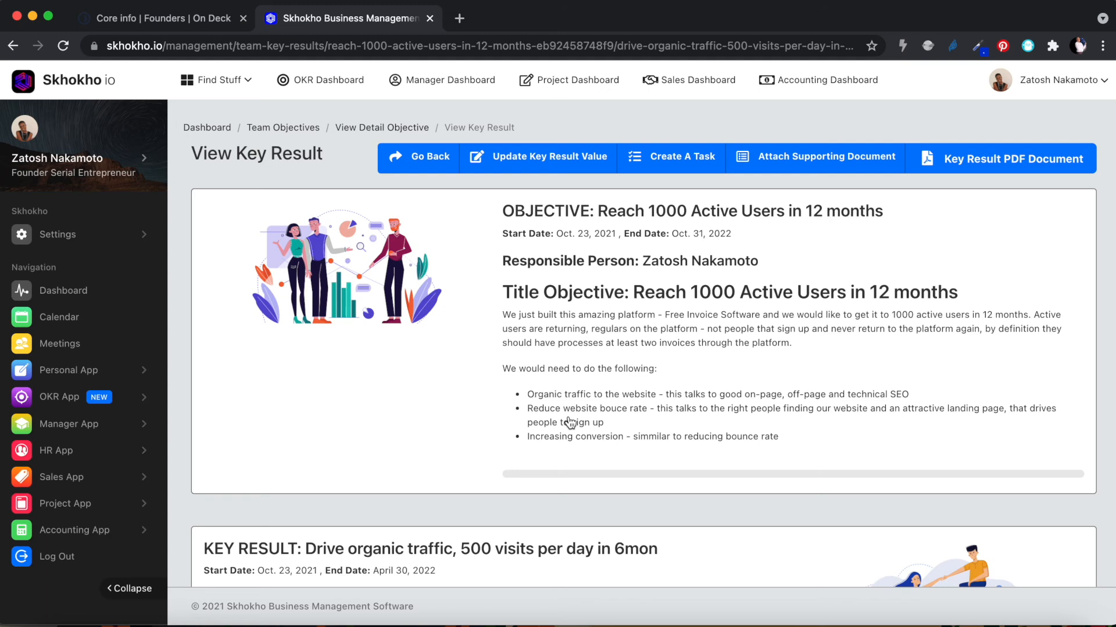
- Review the key result page, checking the assigned OKR task, the objective and the key result's start, current and target values
scroll(587, 401, down, 1)
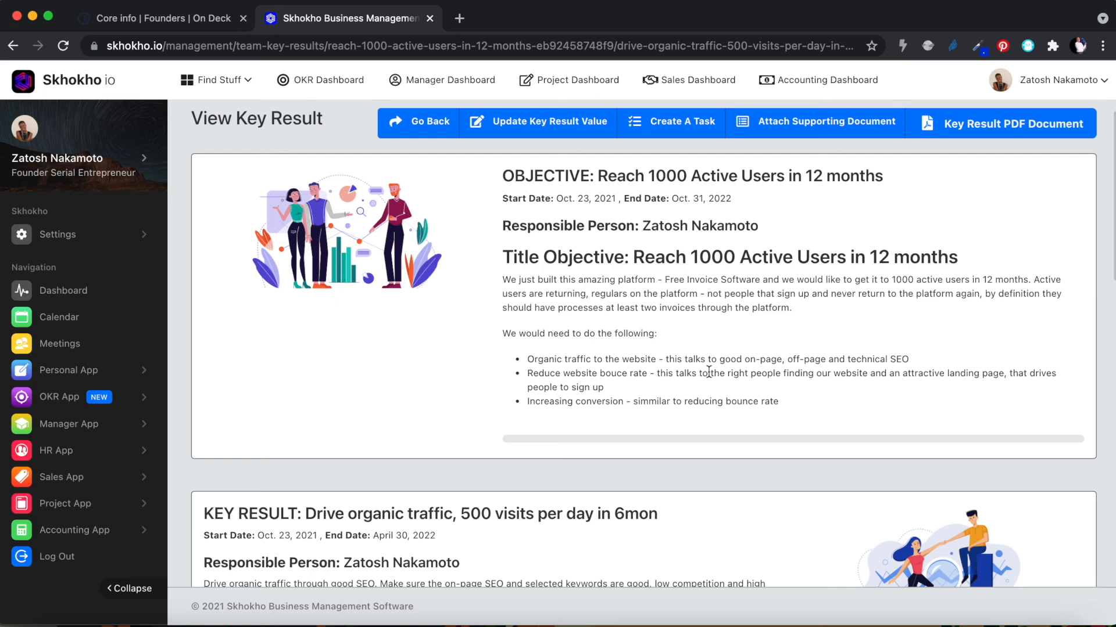
scroll(709, 371, up, 1)
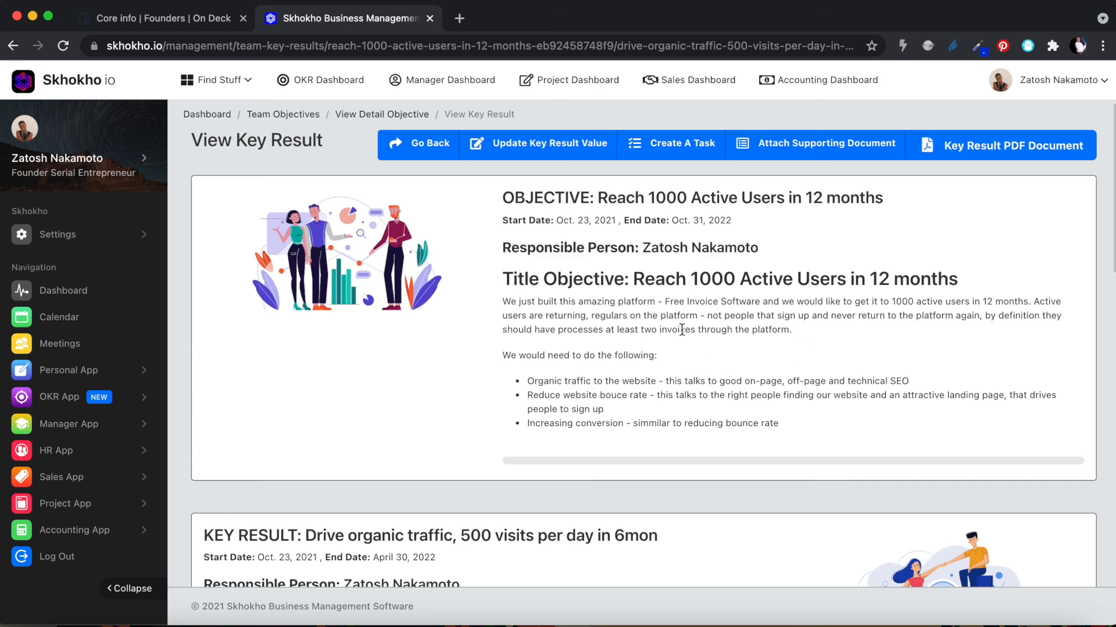
scroll(682, 329, down, 2)
scroll(682, 330, down, 2)
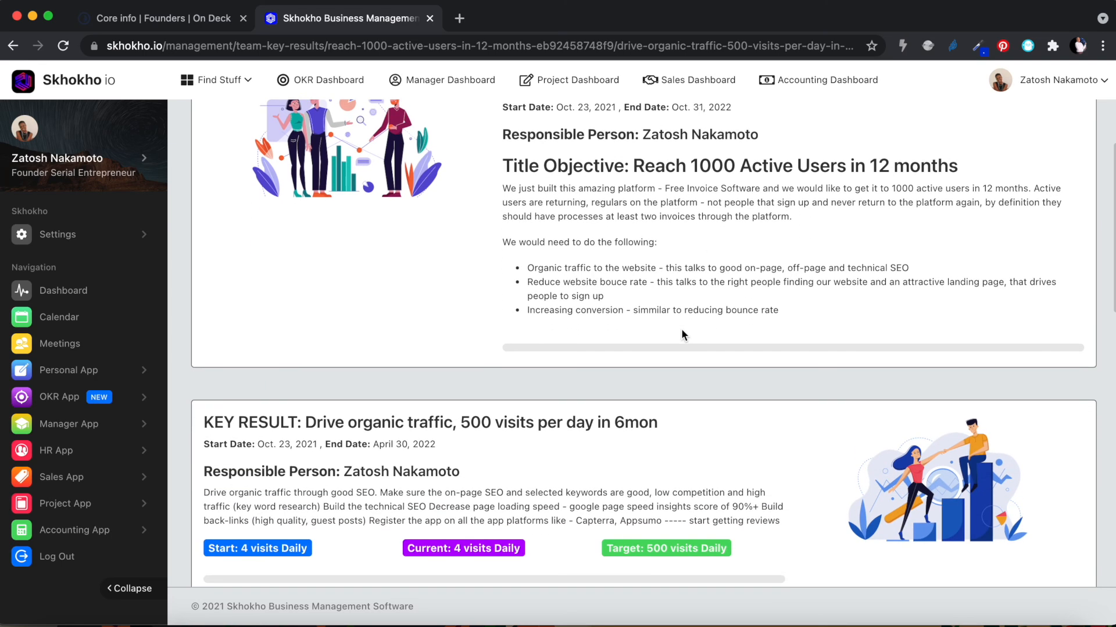
scroll(681, 329, down, 10)
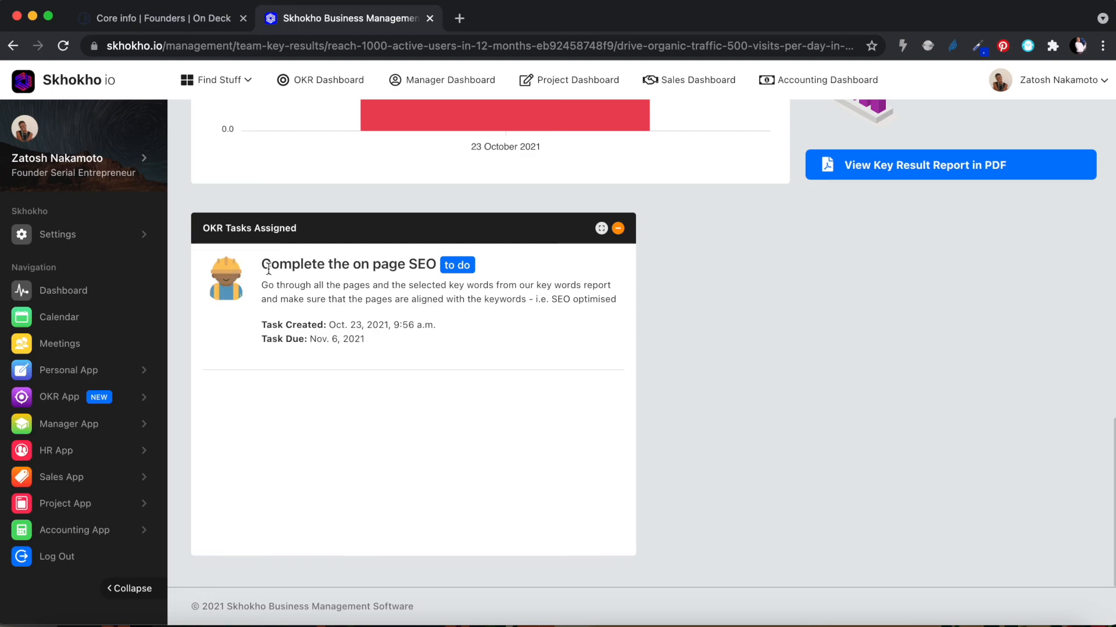
scroll(886, 395, up, 4)
scroll(886, 391, up, 10)
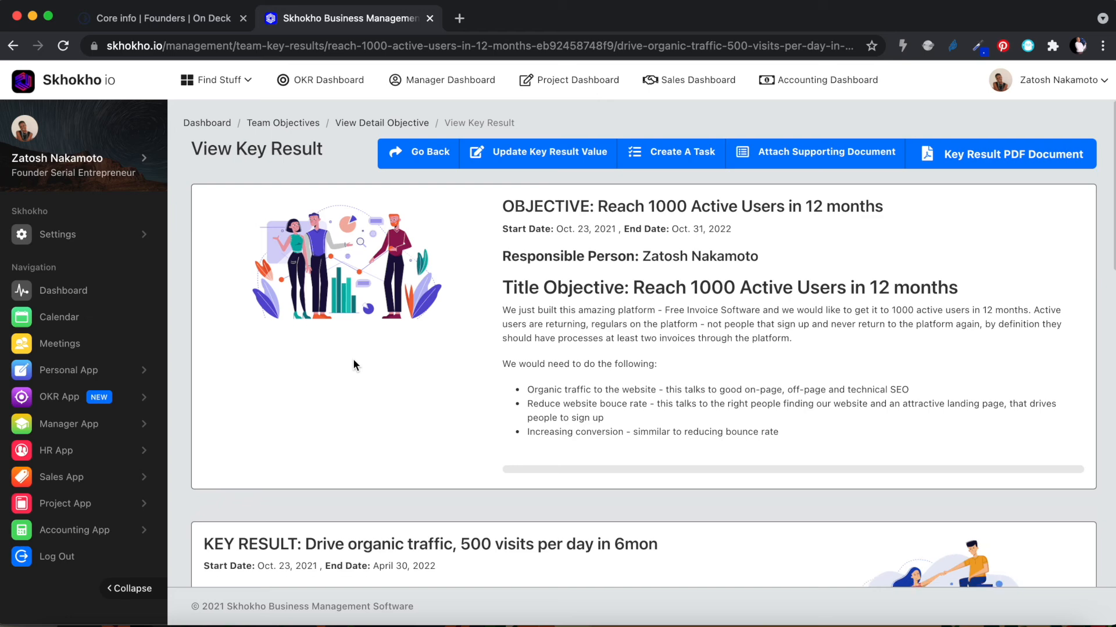
scroll(668, 345, down, 1)
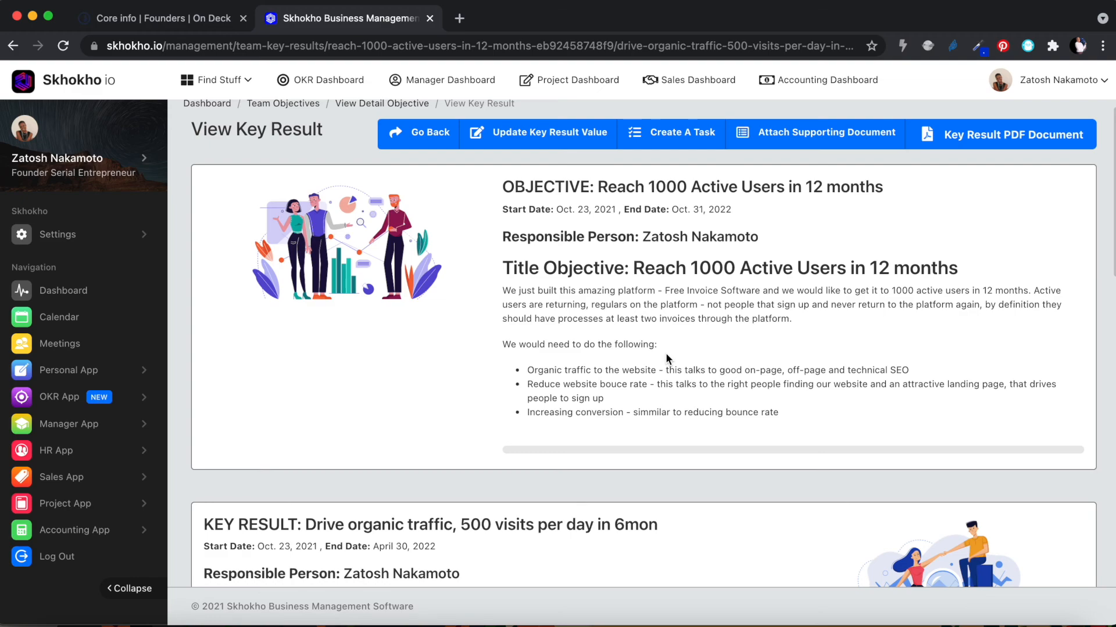
scroll(665, 353, down, 7)
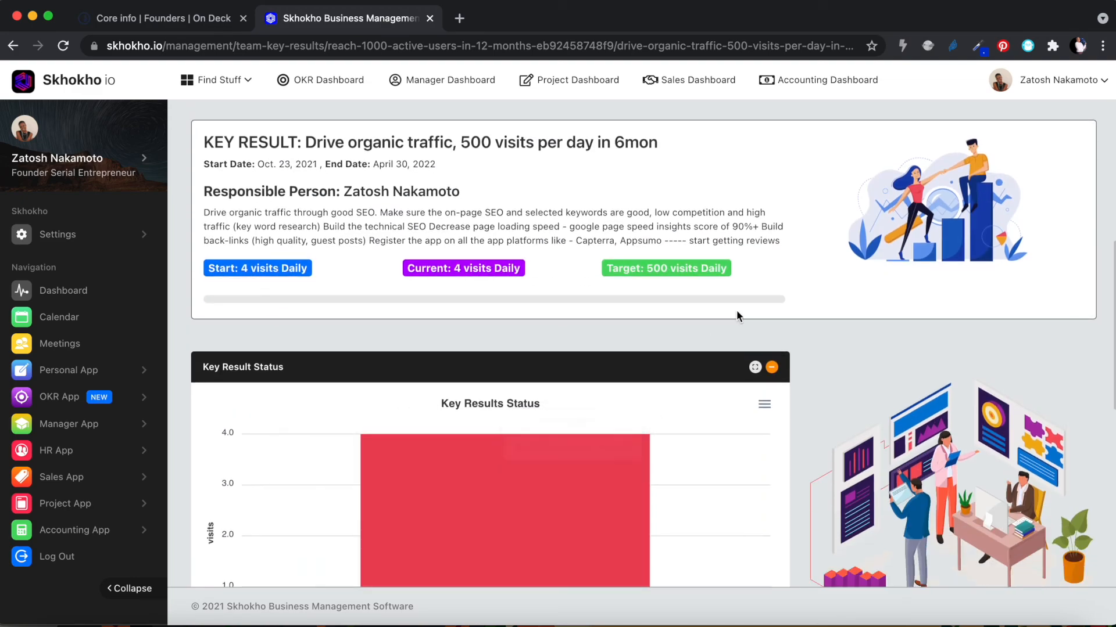
scroll(736, 315, up, 7)
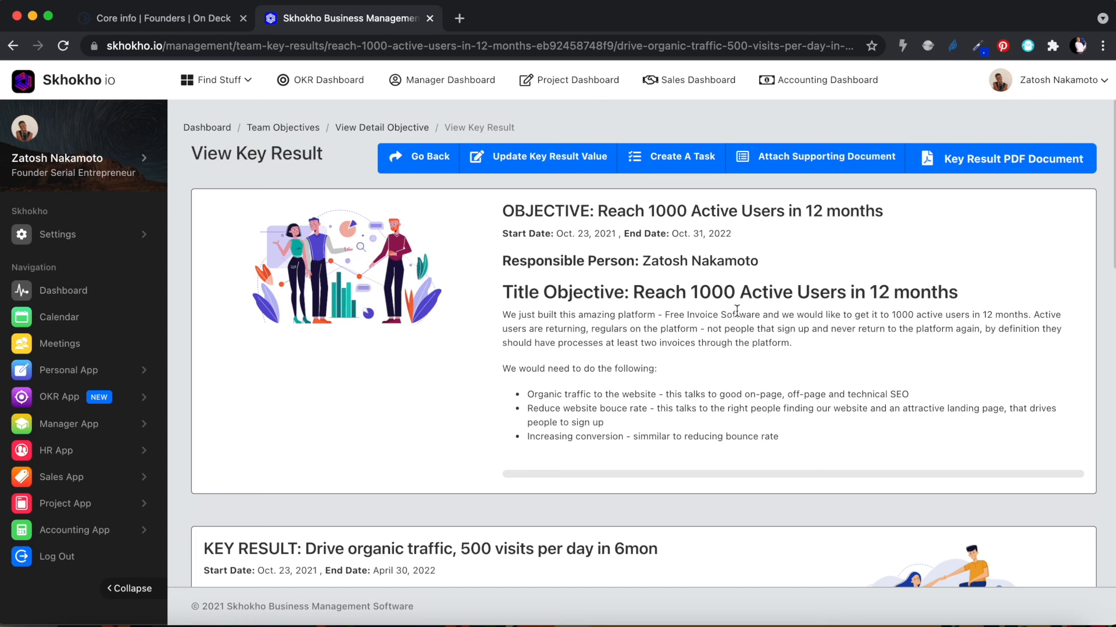
- Enter 6 as the updated value of the organic traffic key result
click(534, 165)
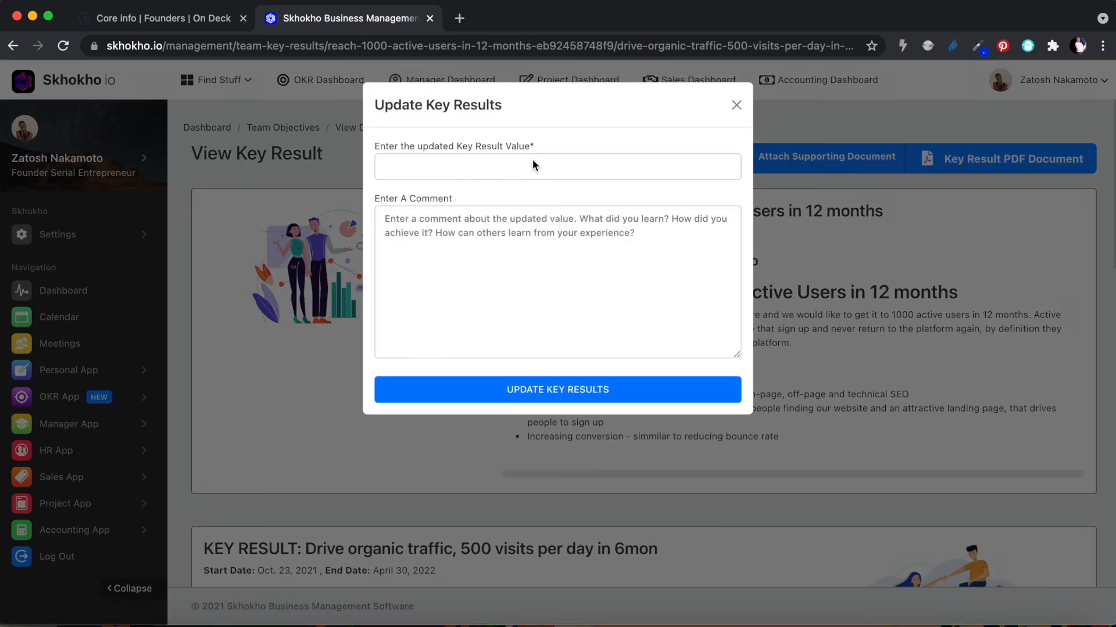
click(512, 165)
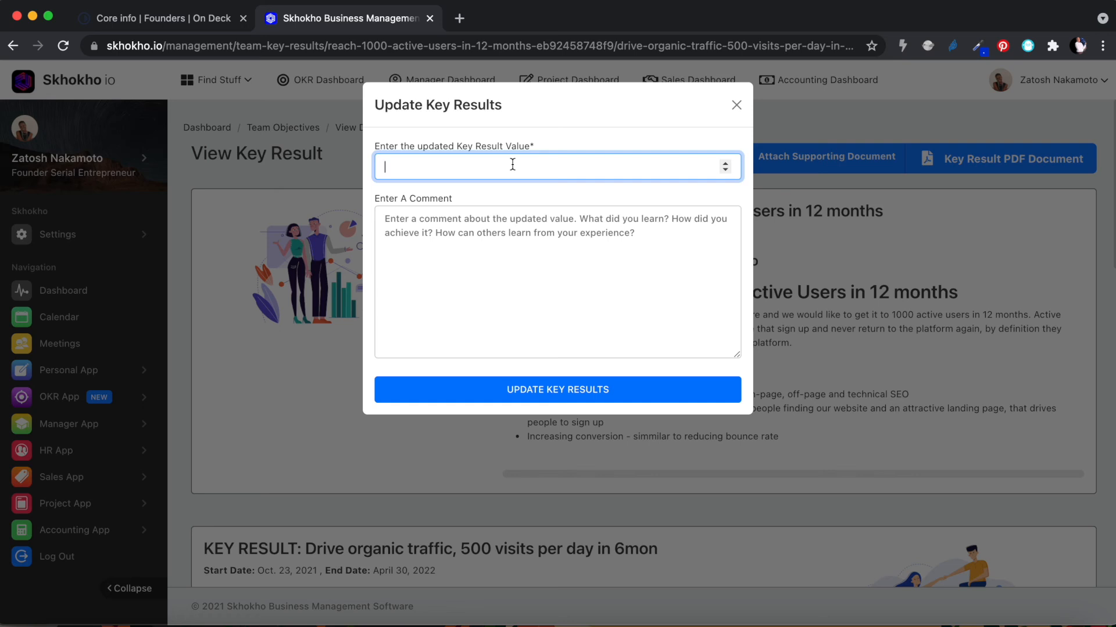
text(6)
- Add the comment "on page SEO worked, still waiting on the back-links to kick in and to get indexed by google." and submit the update
click(512, 268)
text(o)
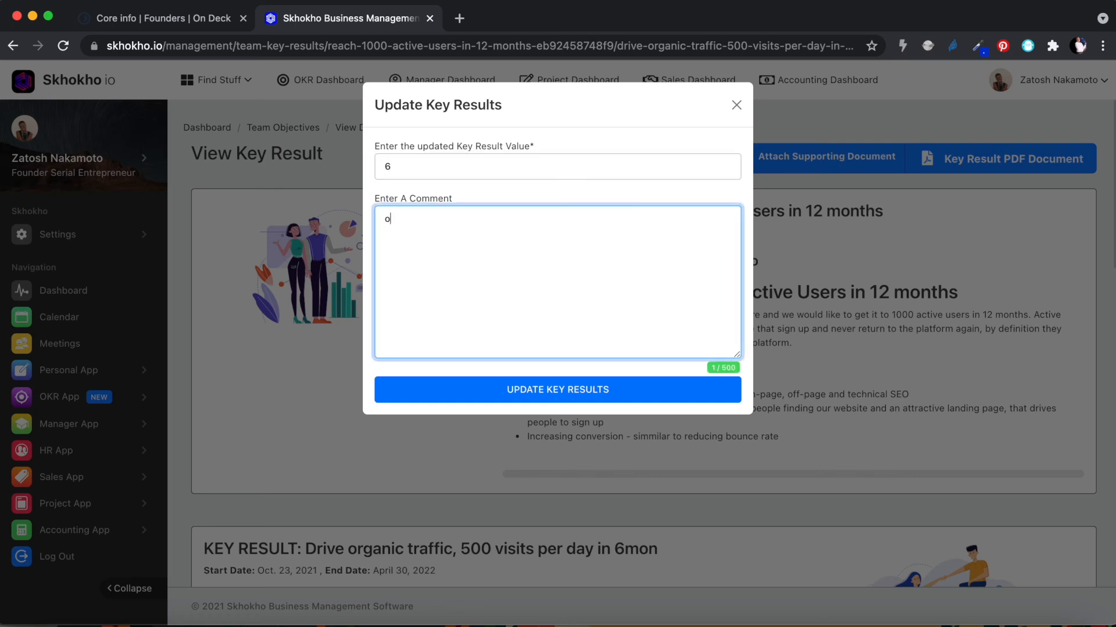
text(n page SEO worked)
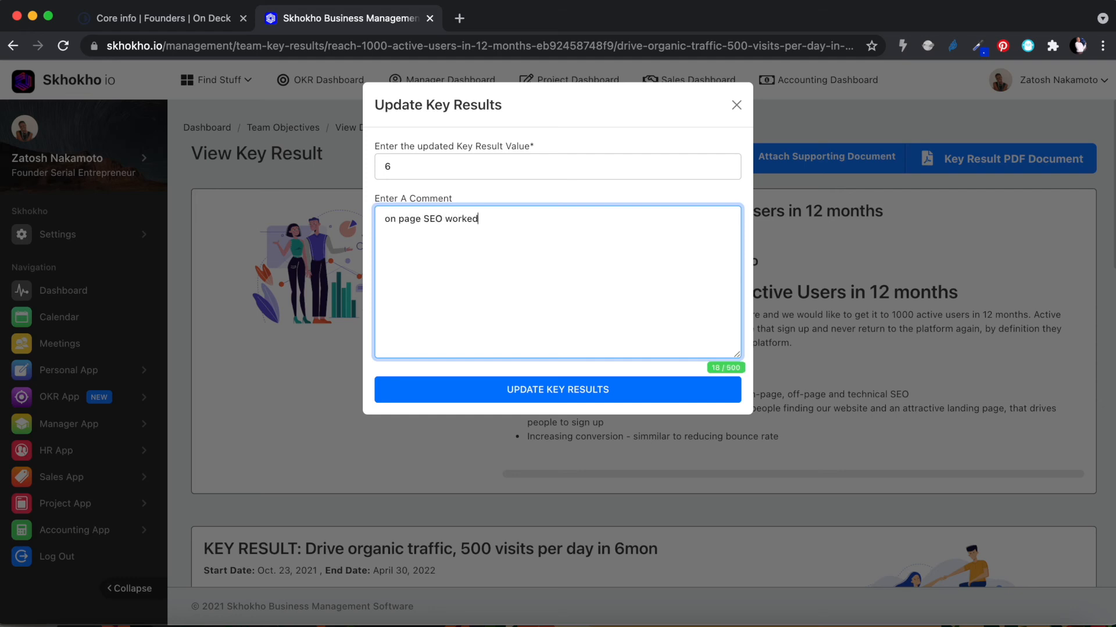
text(, still waiting on the b)
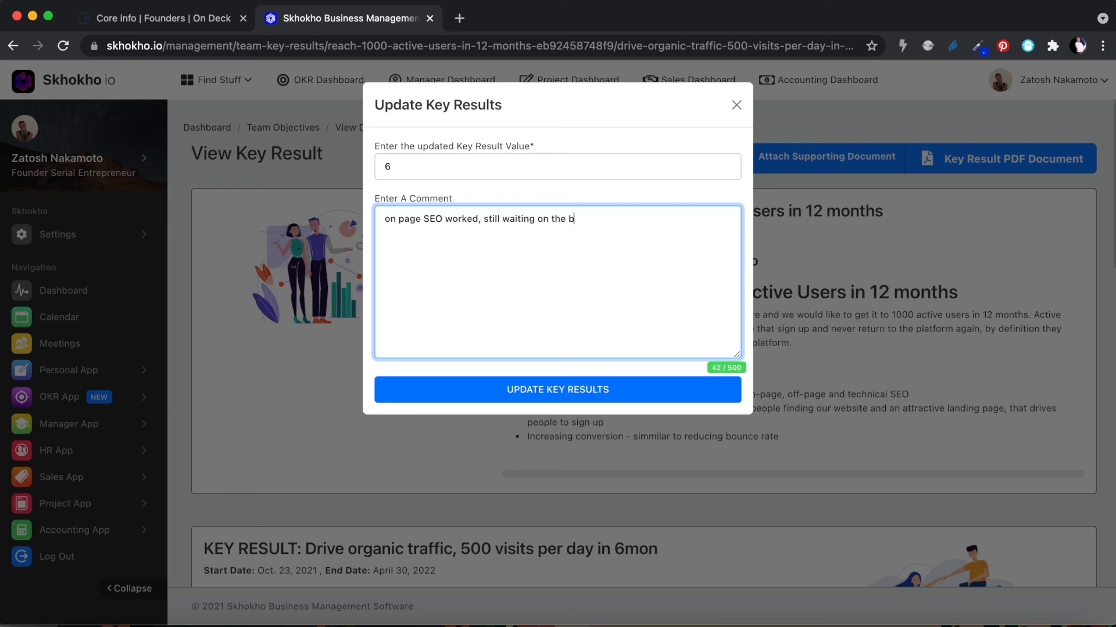
text(ack-links to kick in and )
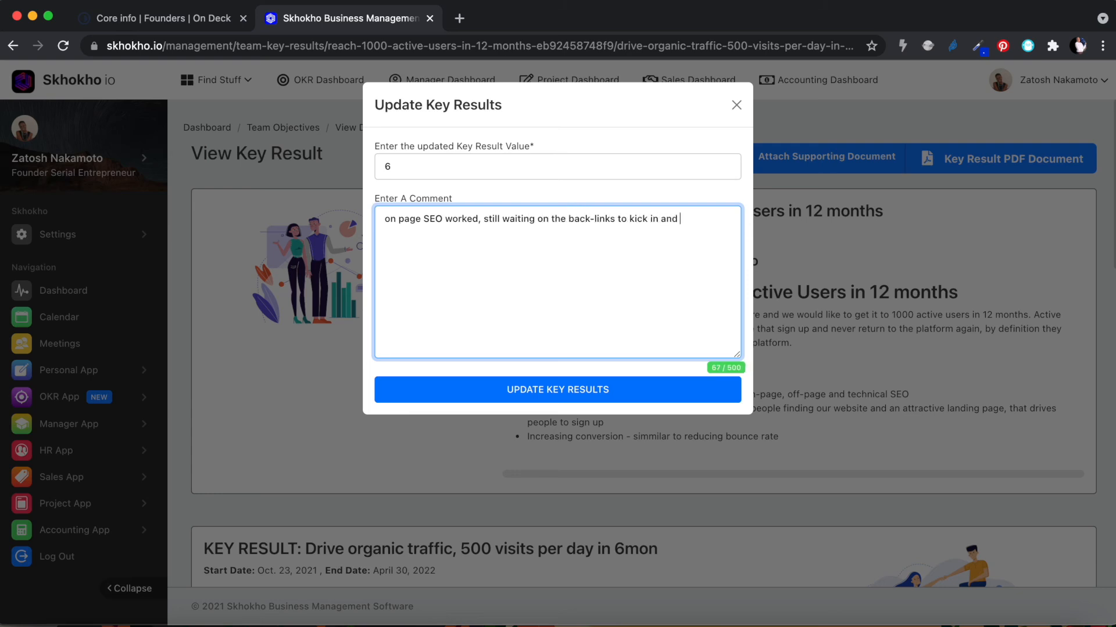
text(to get indexed by google.)
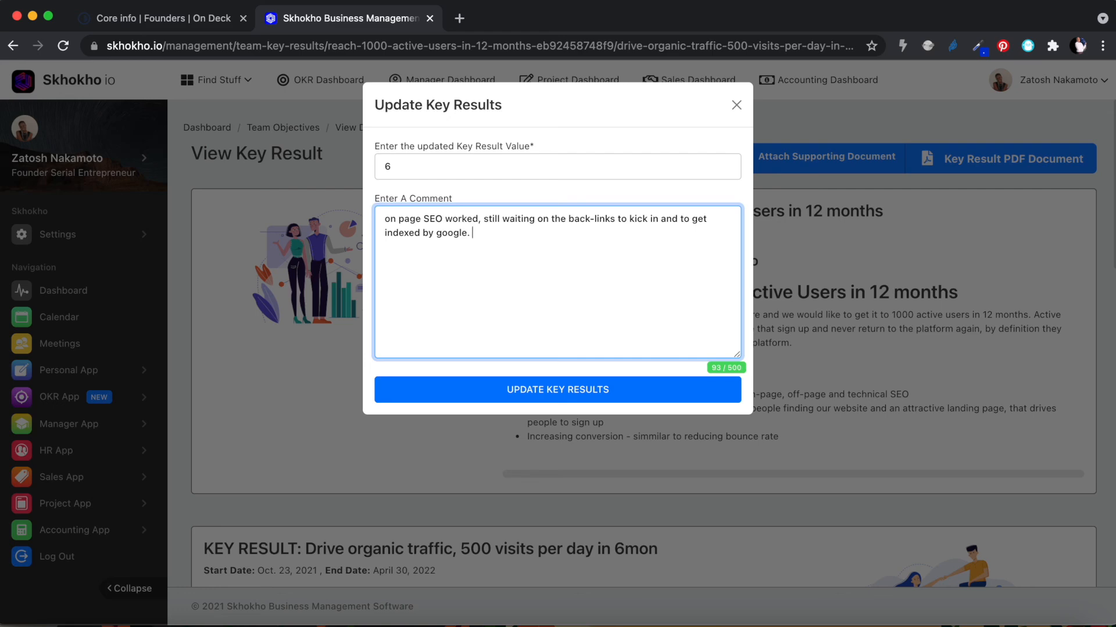
click(612, 400)
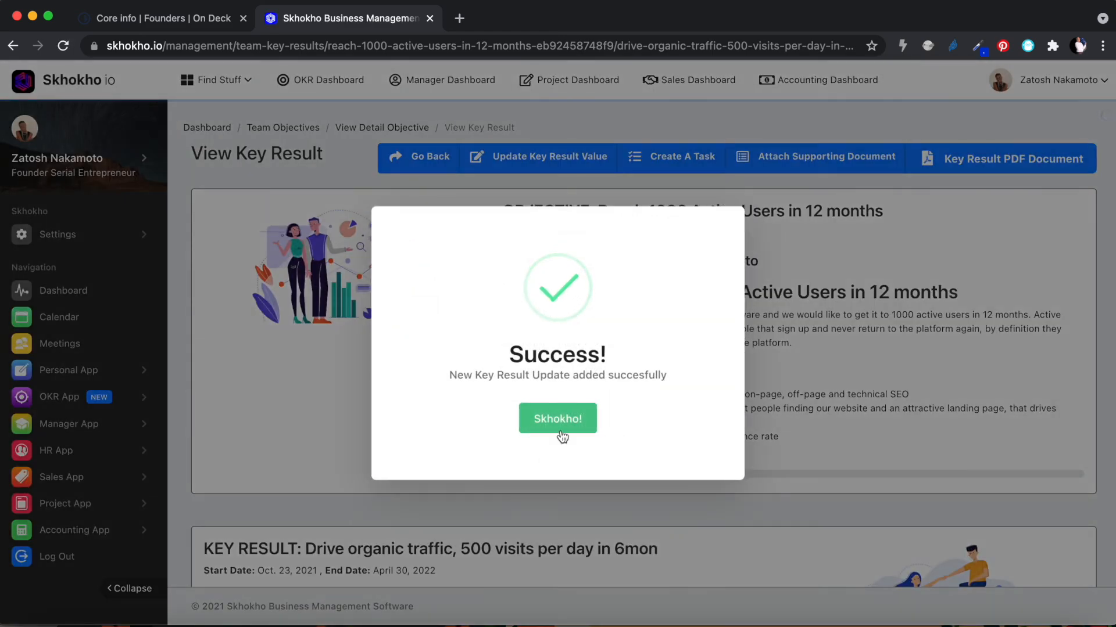
click(560, 422)
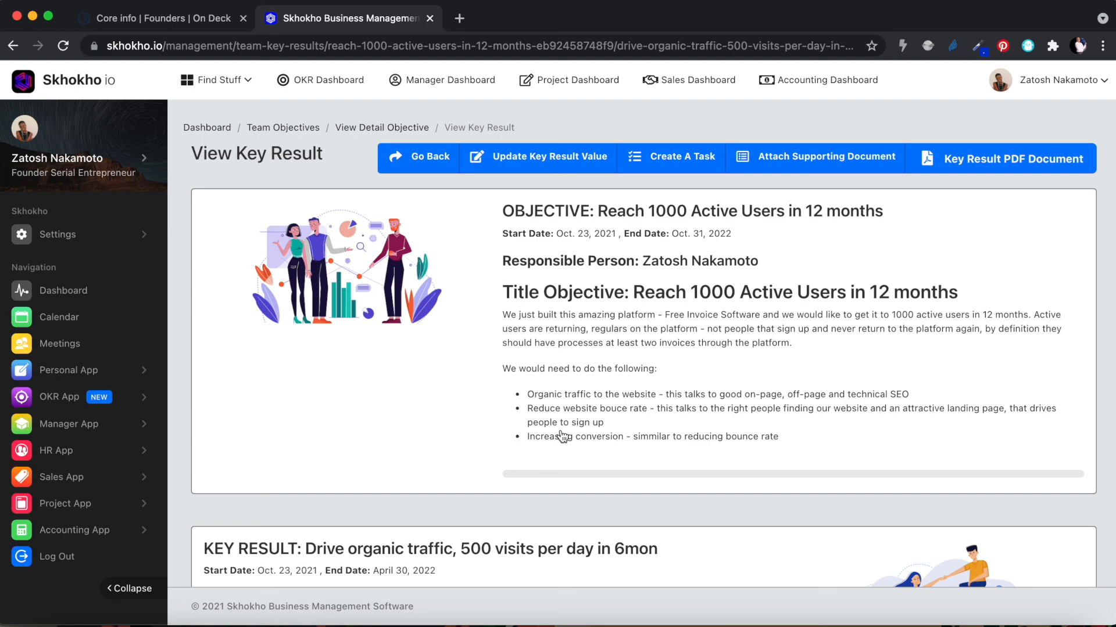
- Examine the Key Results Status chart's reported visits, the key result's start, current and target values, and the assigned OKR task
scroll(561, 436, down, 10)
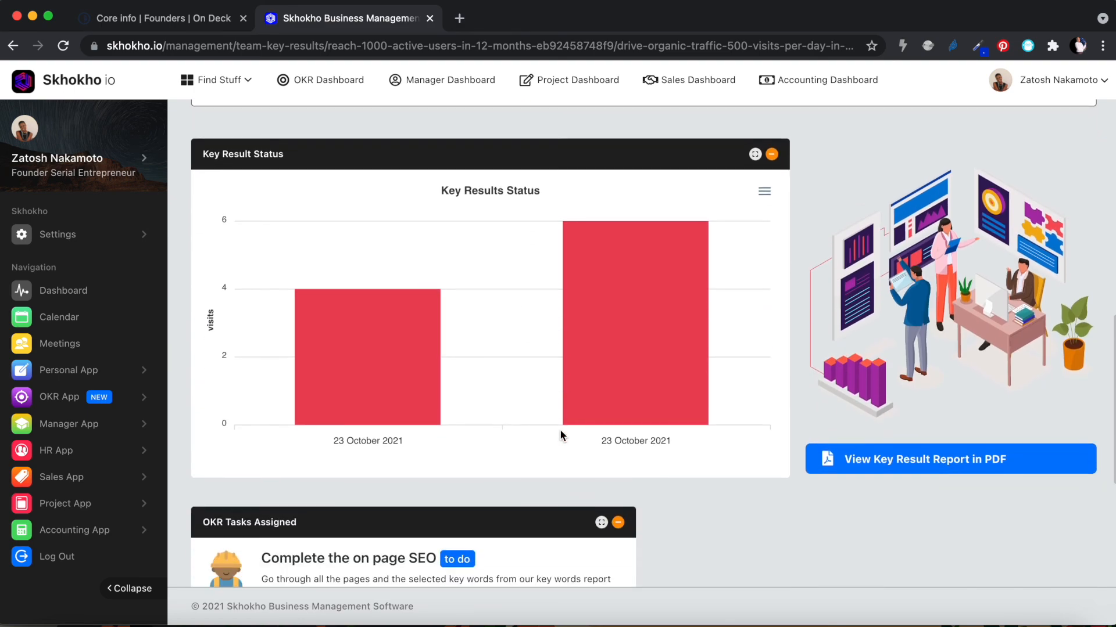
mouse_move(359, 370)
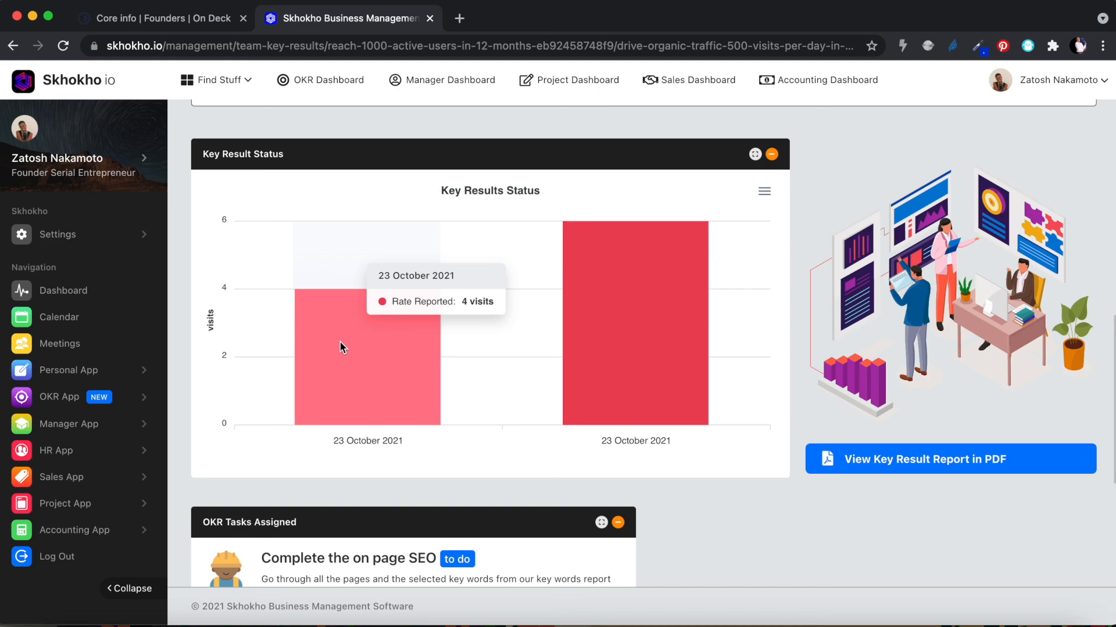
mouse_move(648, 378)
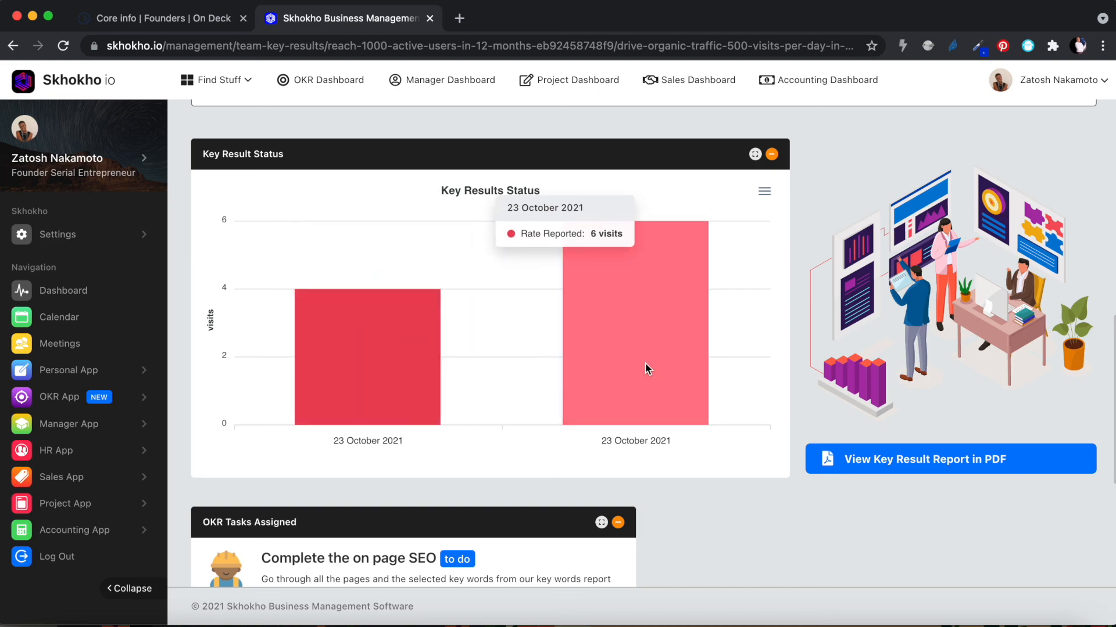
scroll(646, 366, down, 3)
scroll(646, 365, up, 6)
scroll(646, 365, down, 4)
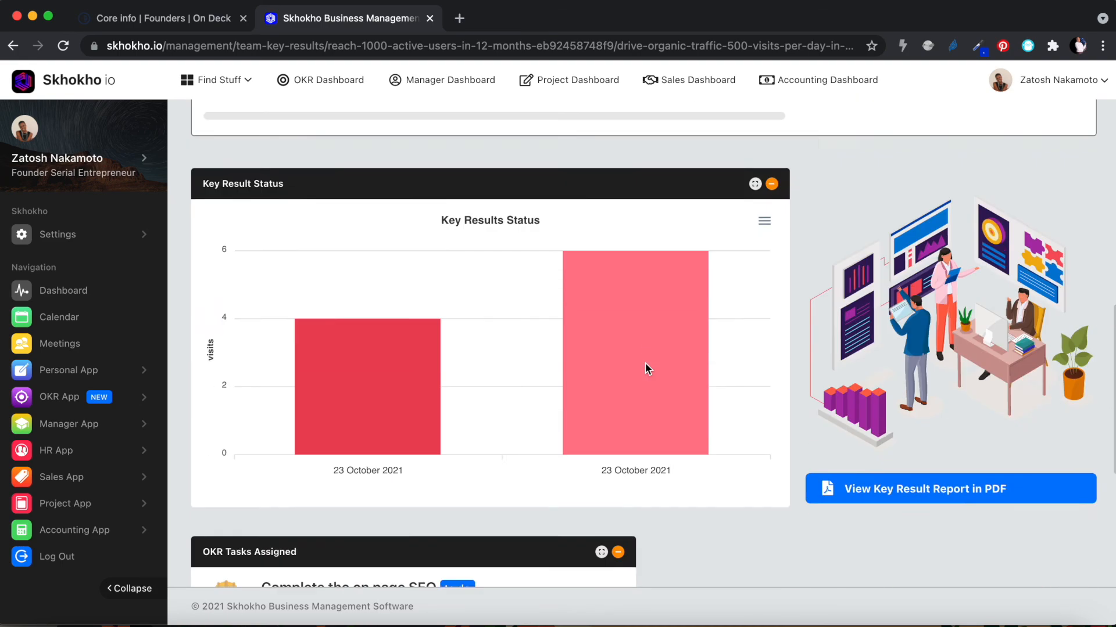
scroll(645, 366, up, 8)
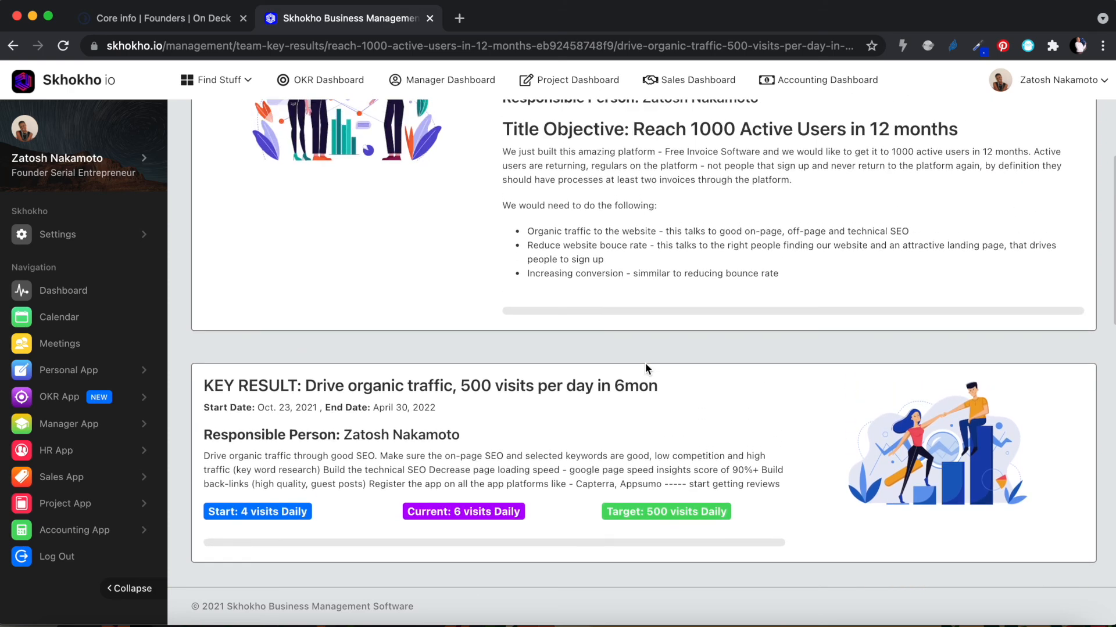
scroll(646, 368, down, 6)
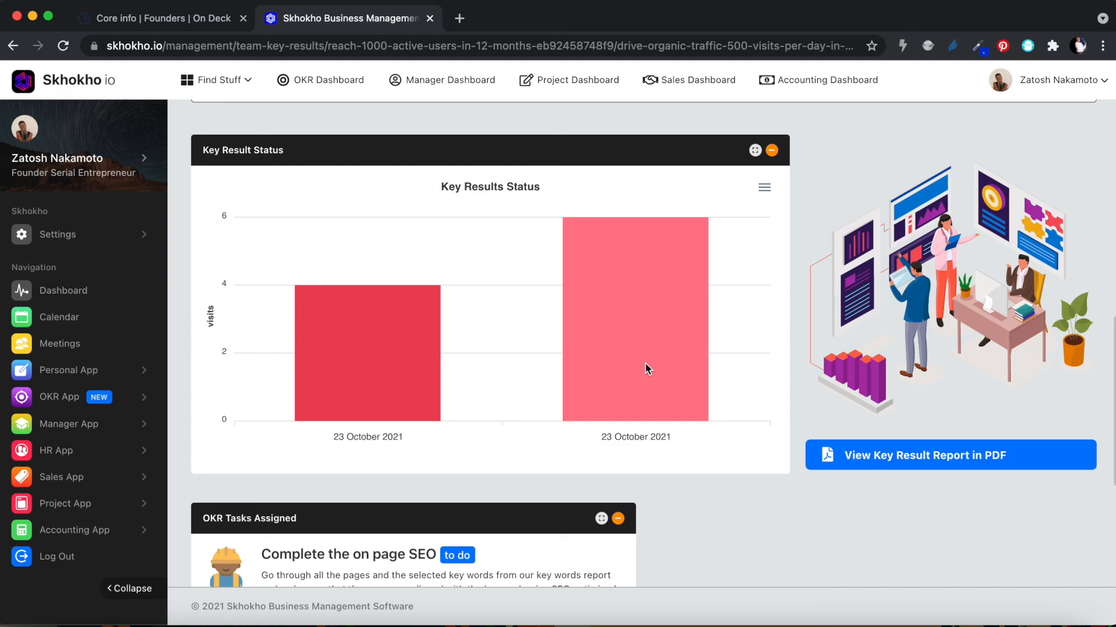
scroll(645, 364, up, 8)
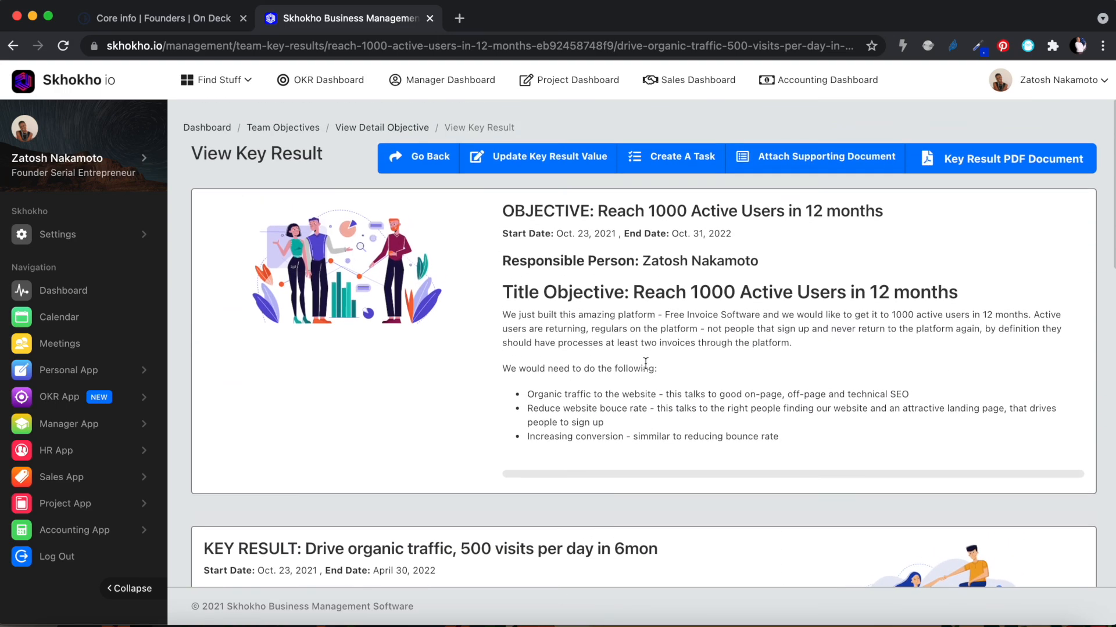
scroll(644, 363, down, 9)
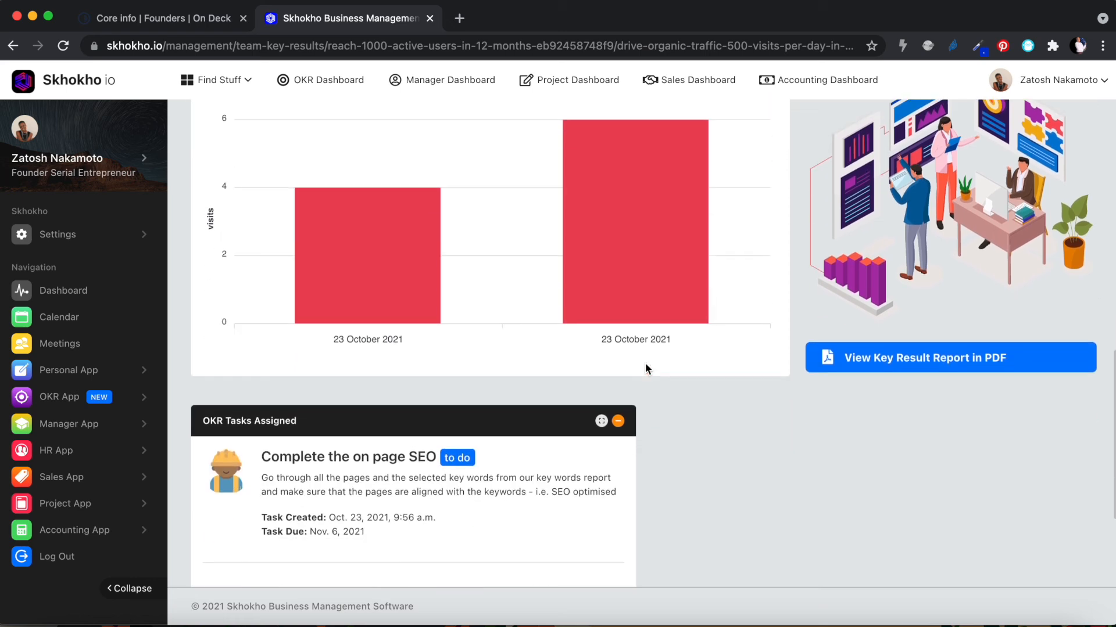
scroll(645, 363, up, 4)
scroll(645, 363, up, 1)
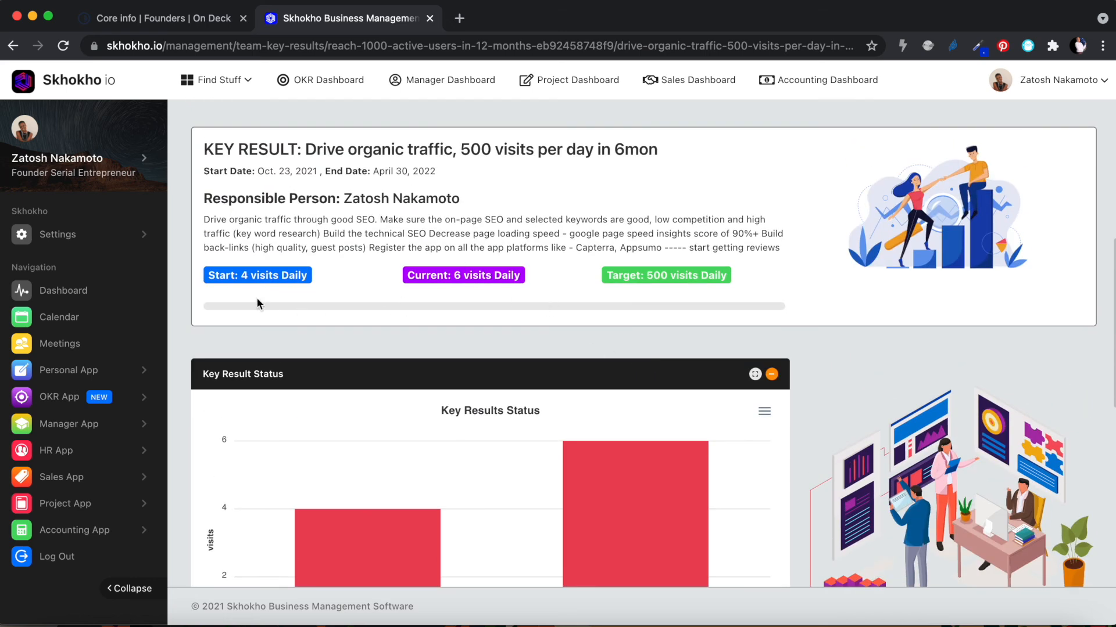
scroll(492, 443, down, 6)
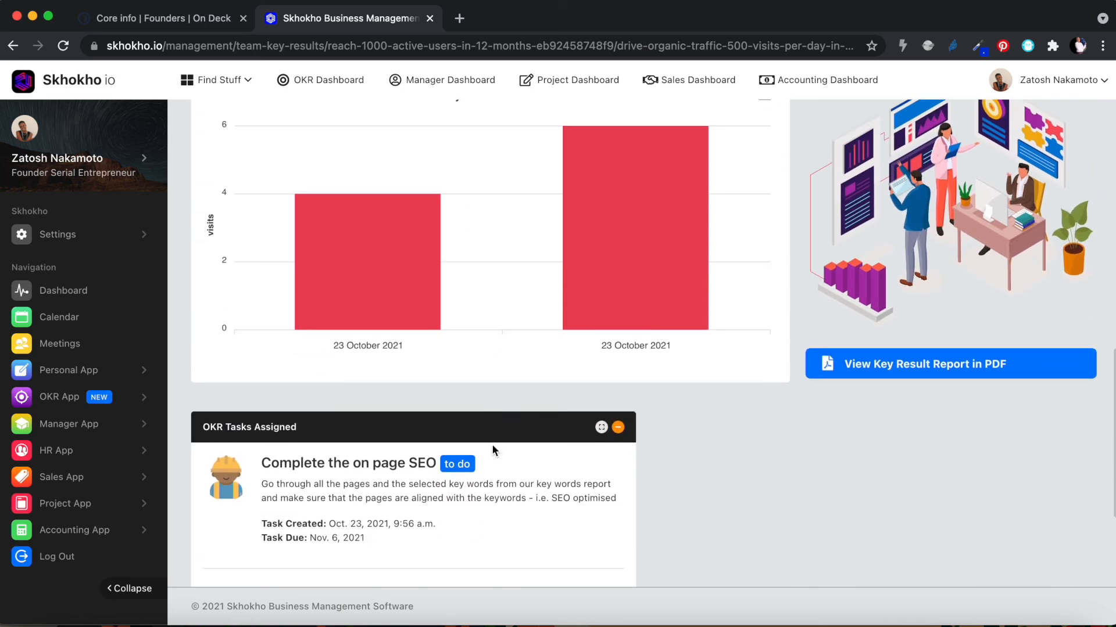
- Open the key result's PDF report and examine its description, dates, start, current and target values, and percent completion
click(919, 366)
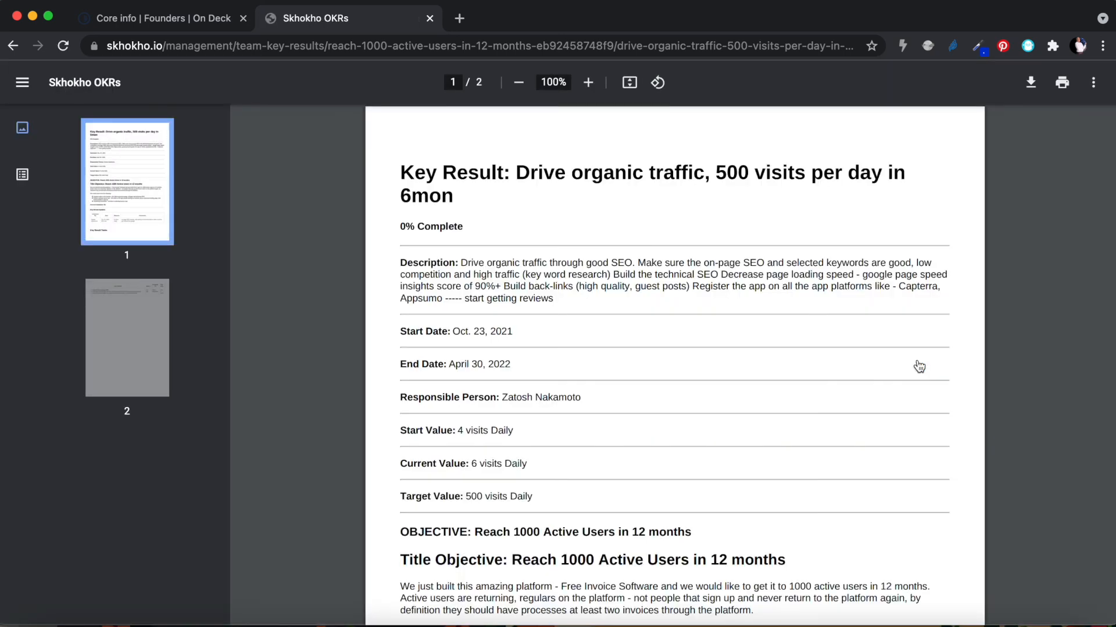
scroll(919, 366, down, 9)
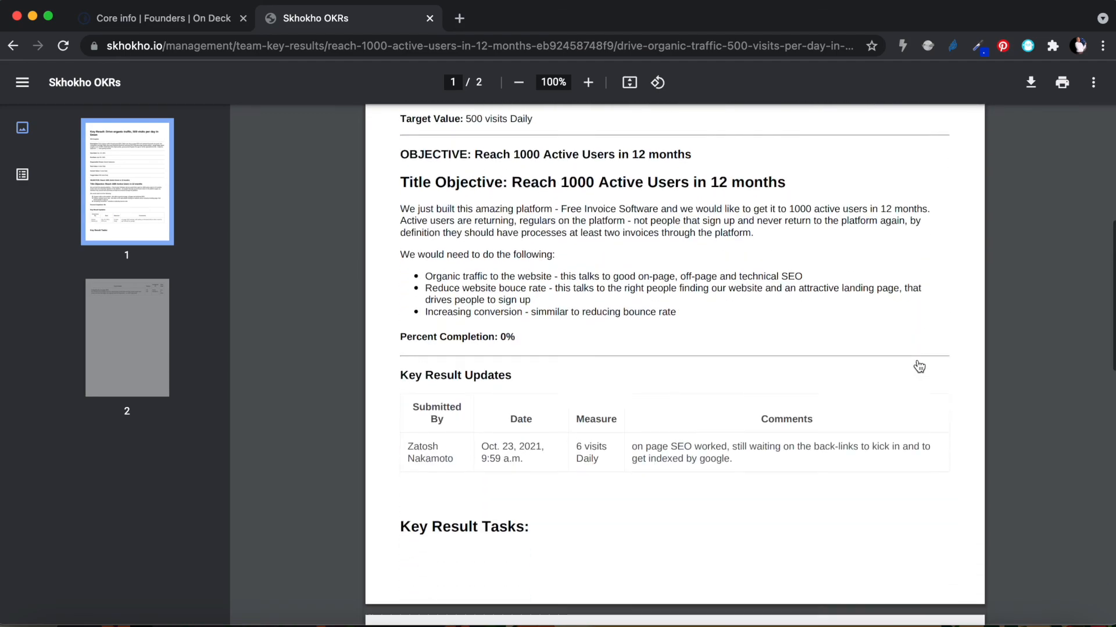
scroll(919, 366, up, 8)
scroll(918, 365, down, 3)
scroll(918, 366, up, 2)
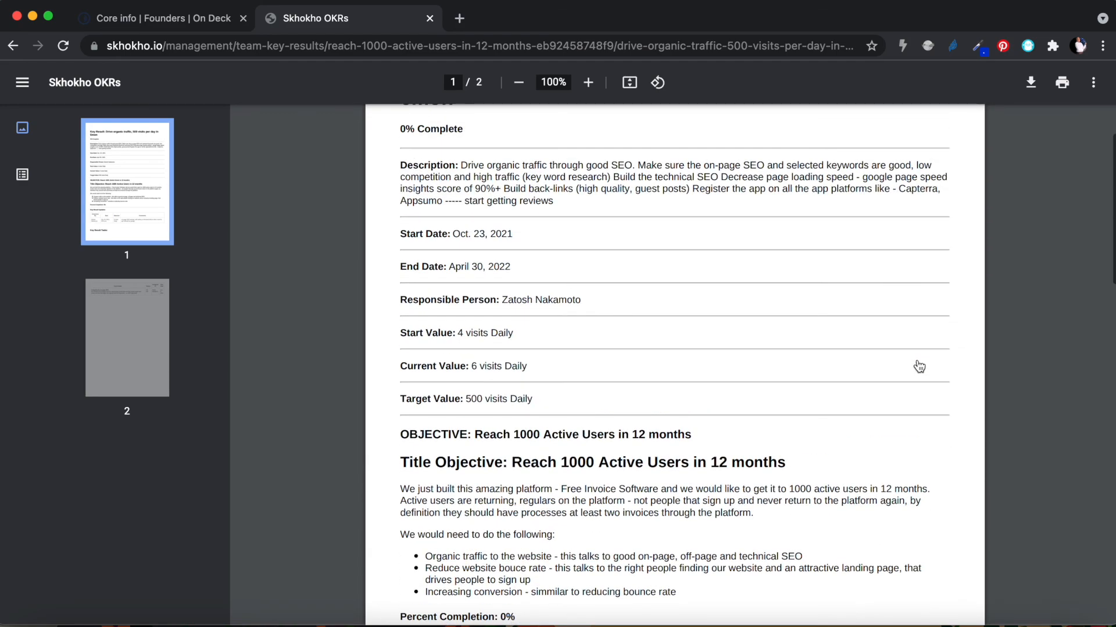
scroll(919, 366, up, 2)
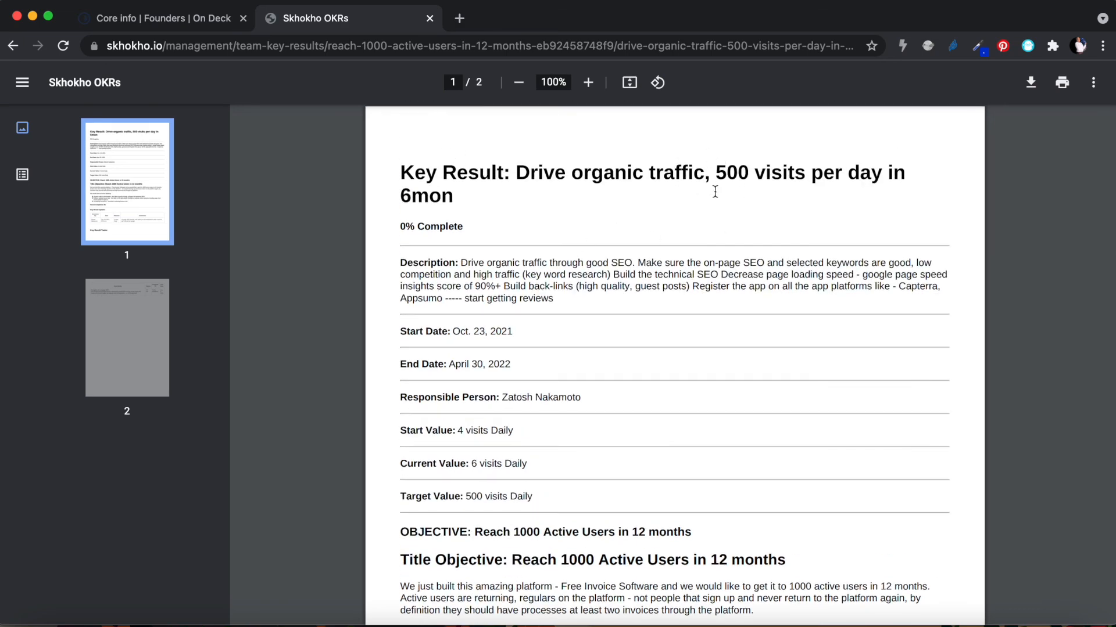
scroll(755, 369, down, 5)
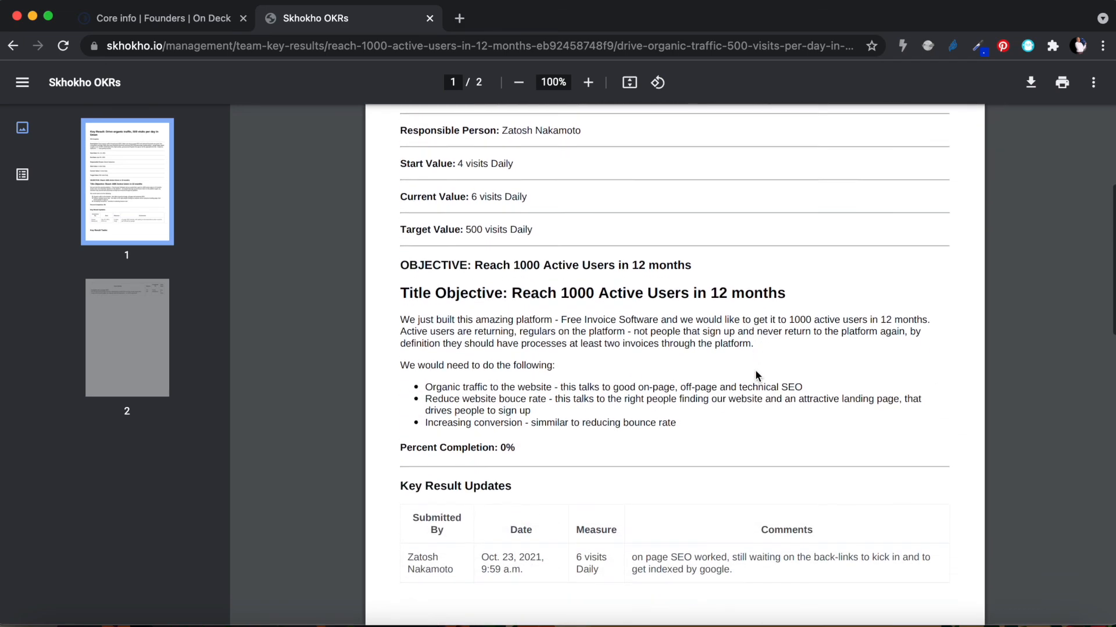
scroll(754, 370, up, 5)
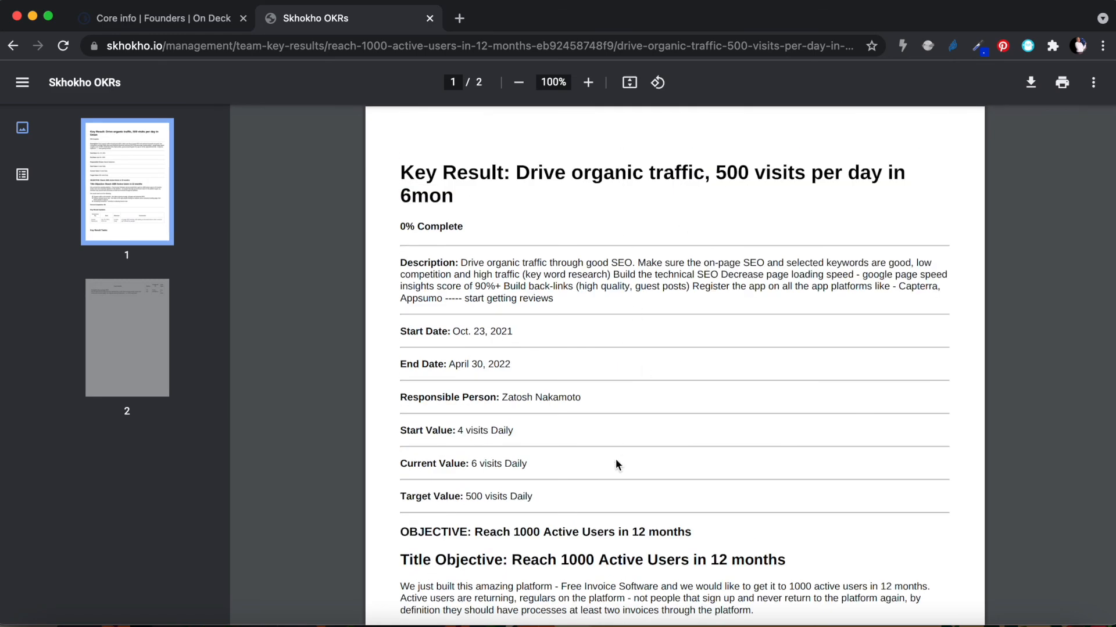
scroll(615, 459, down, 10)
scroll(611, 267, up, 4)
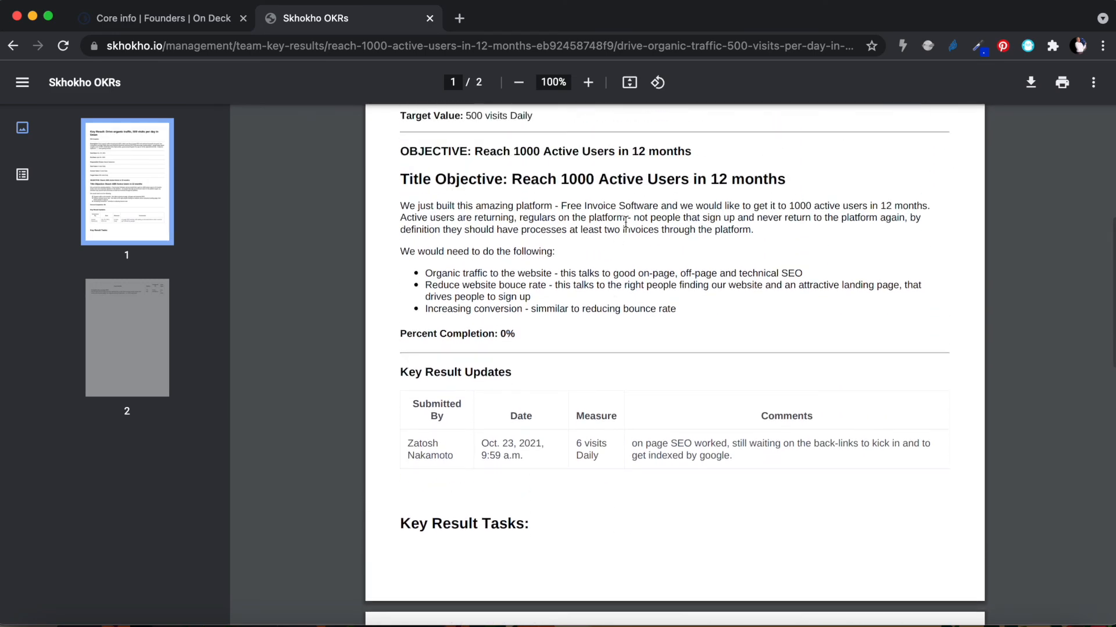
scroll(596, 386, down, 1)
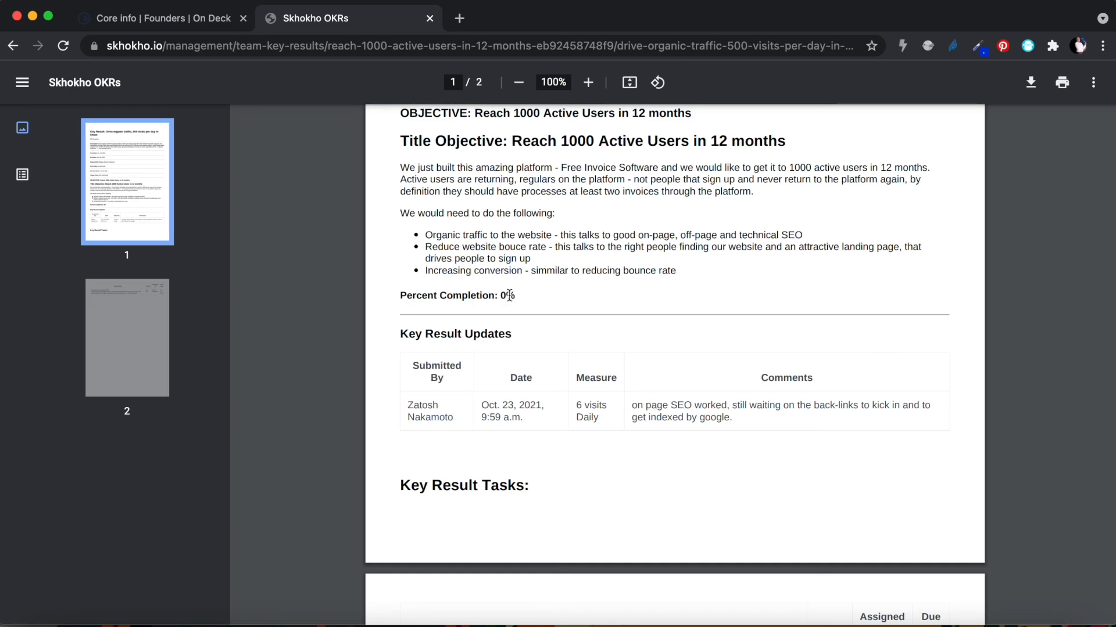
scroll(509, 296, up, 10)
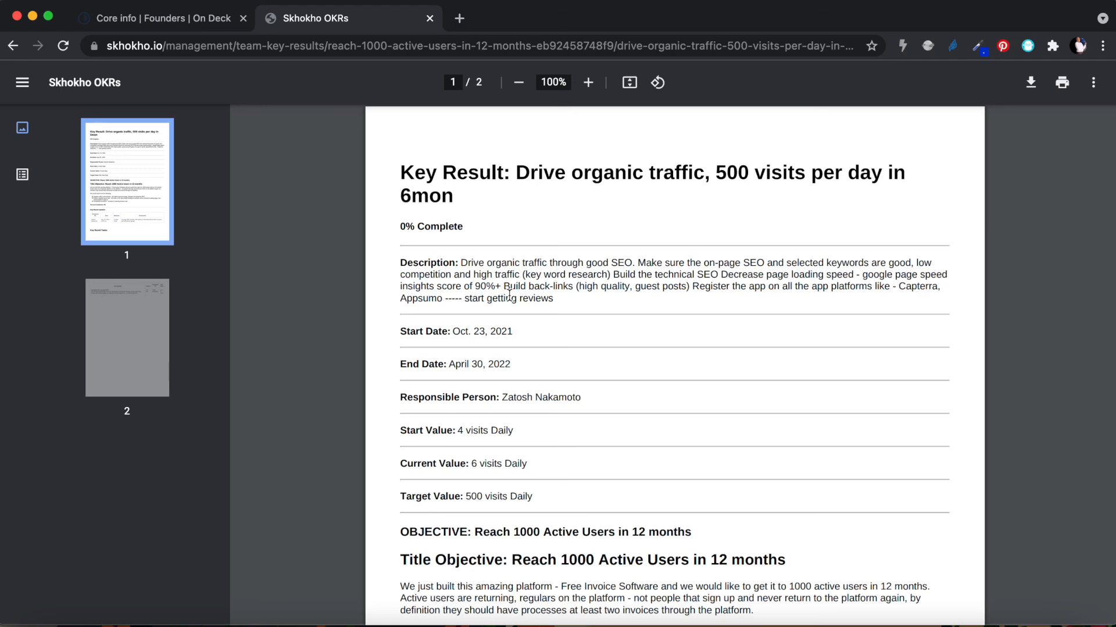
- Examine the report's Key Result Updates table and the Key Result Tasks table on page 2, including status, assignee and due date
scroll(509, 295, down, 9)
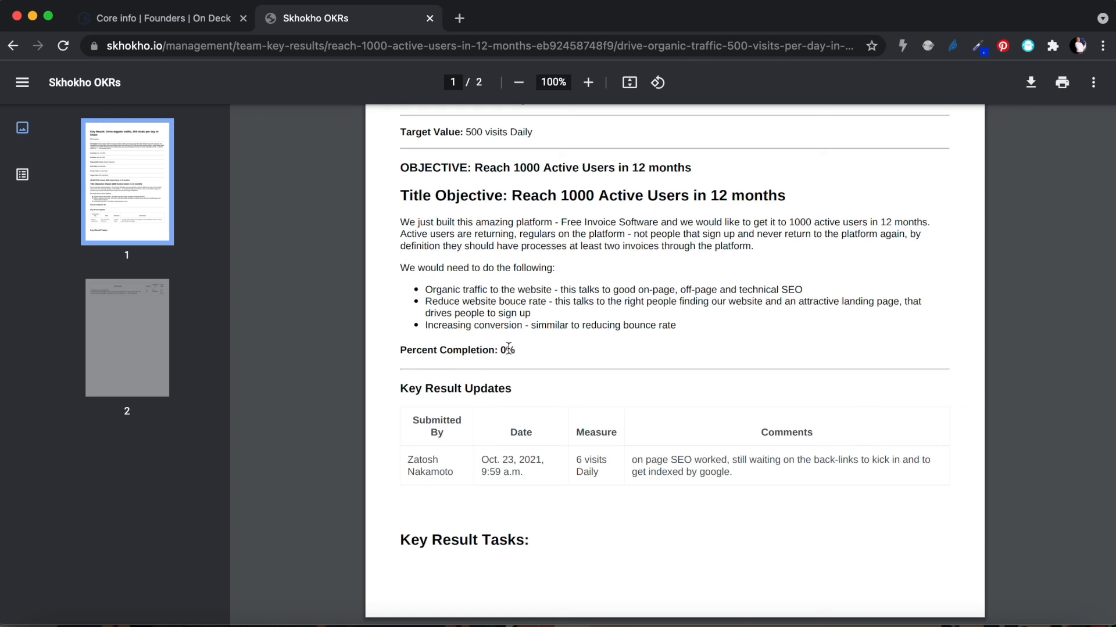
scroll(517, 381, down, 4)
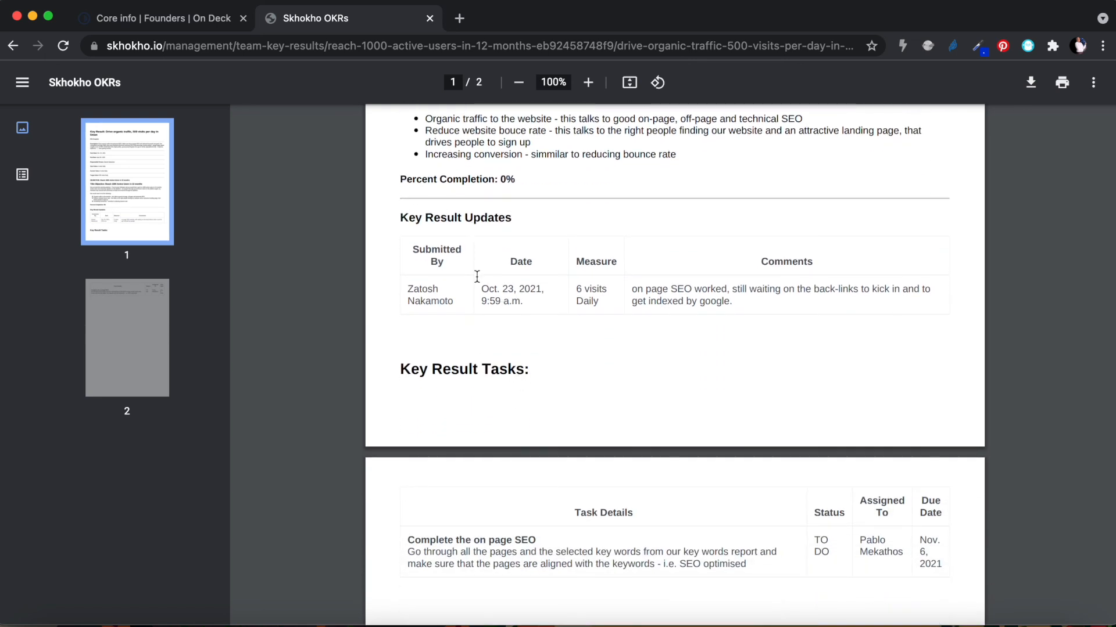
scroll(476, 276, down, 5)
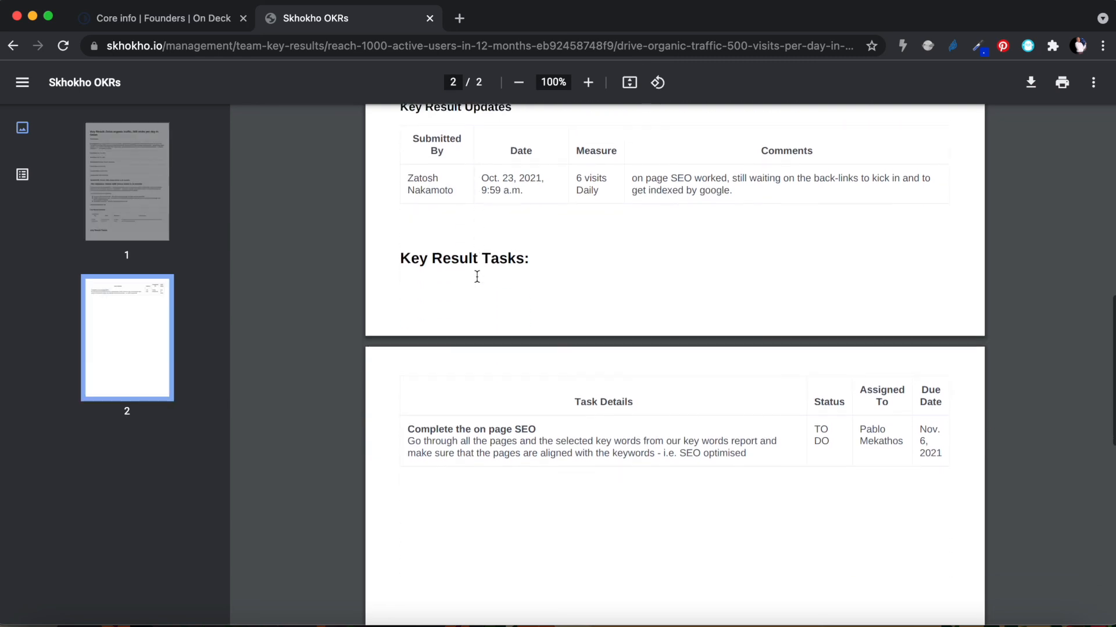
scroll(639, 409, up, 1)
scroll(654, 430, down, 2)
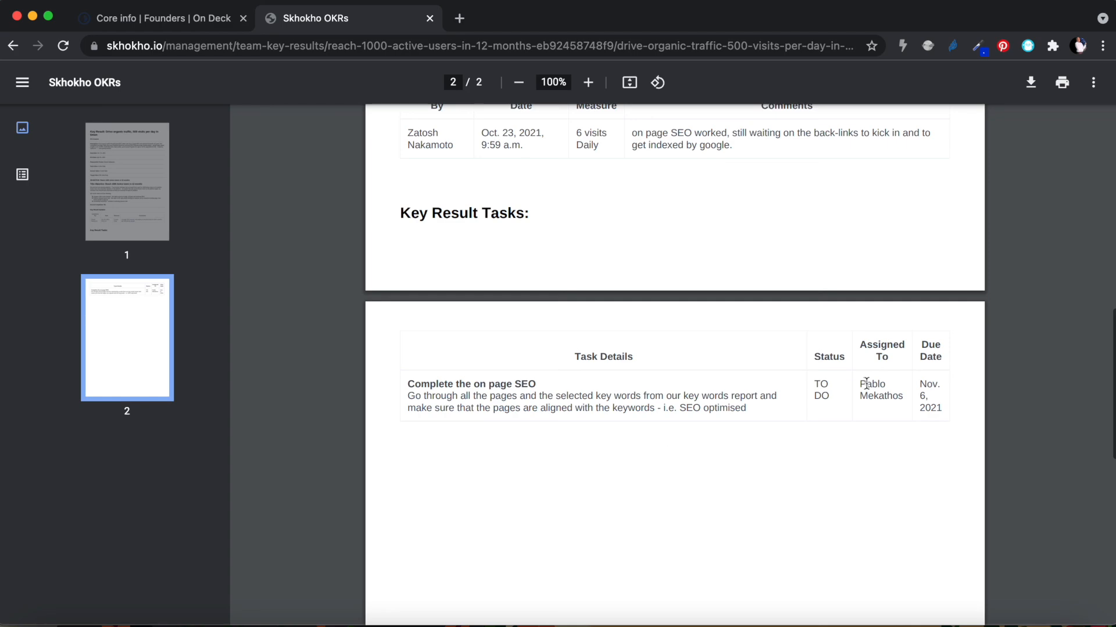
scroll(478, 399, up, 10)
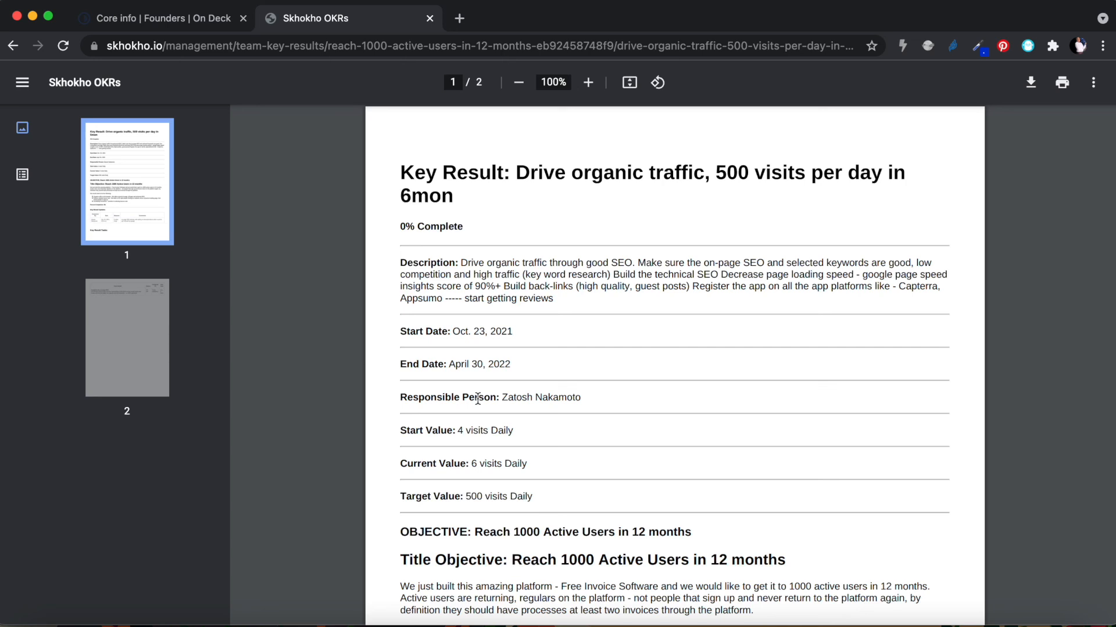
- Return from the PDF report to the organic traffic key result page and look over its details
click(12, 47)
scroll(494, 279, down, 3)
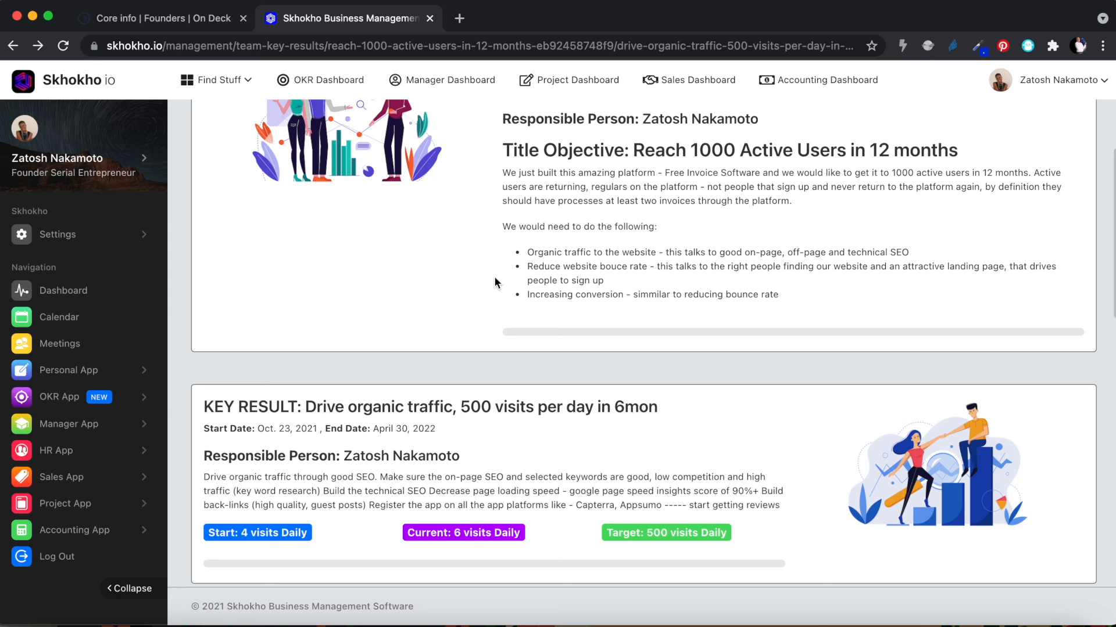
scroll(495, 282, up, 3)
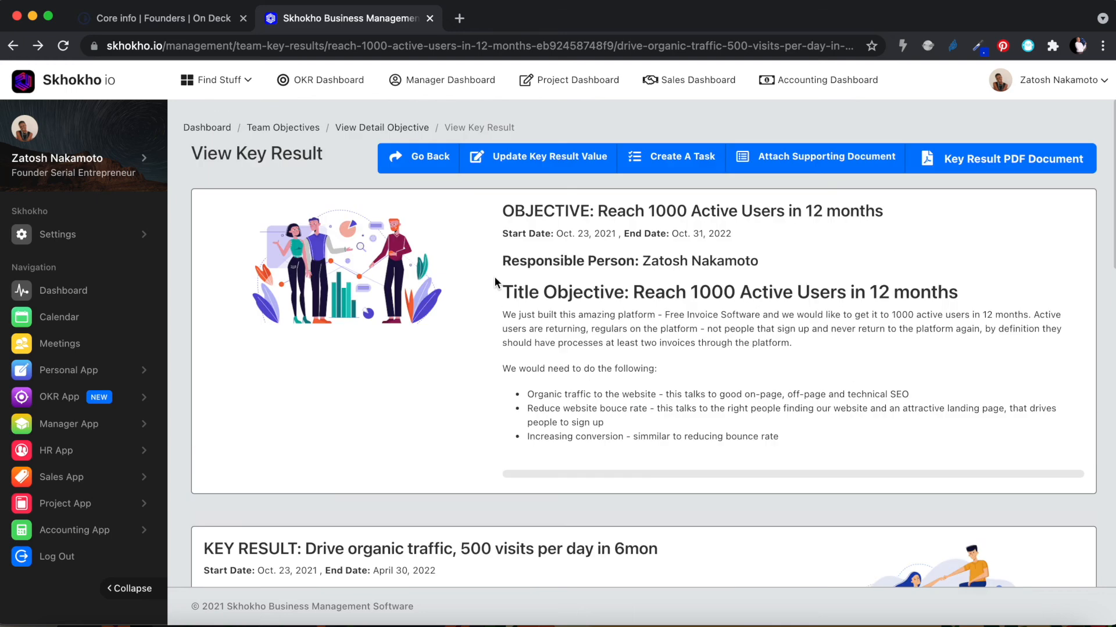